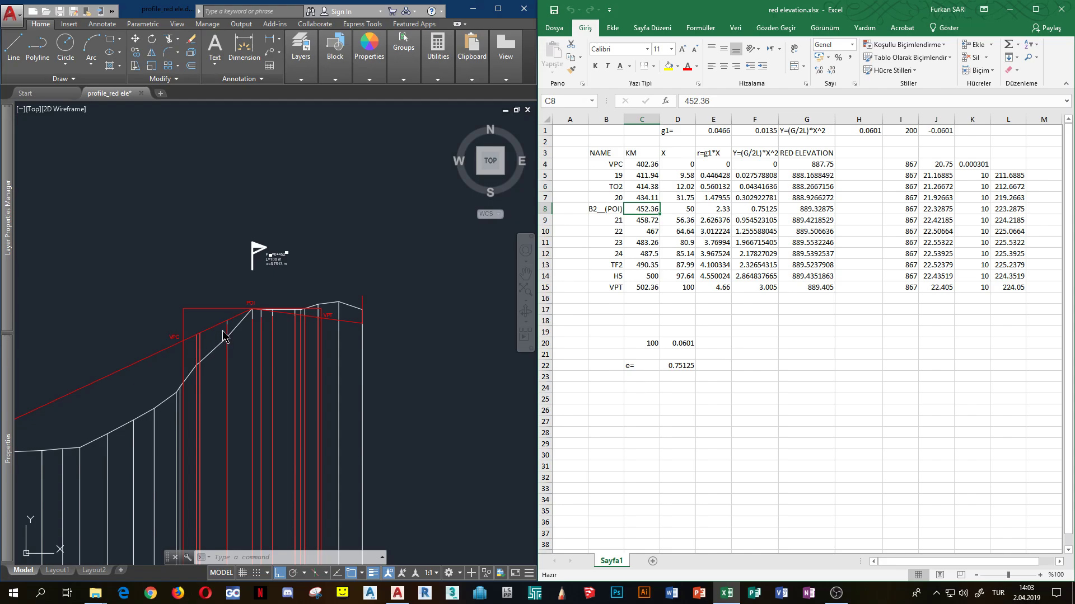
# - Zoom and pan around the profile to inspect the POI, VPT, flag text and whole curve
pyautogui.scroll(-2, 427, 348)
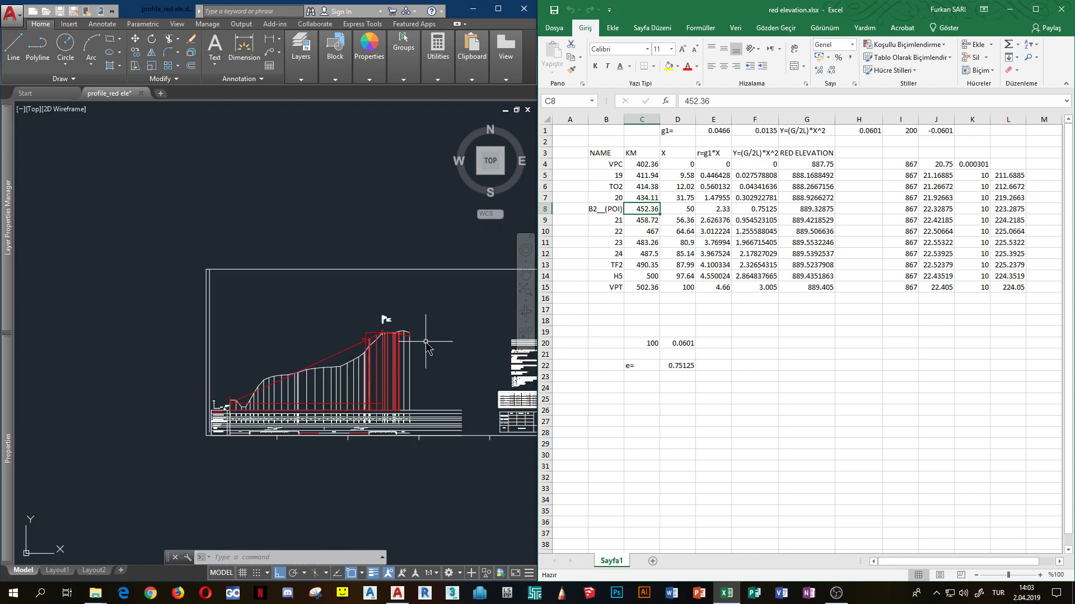
pyautogui.scroll(2, 427, 347)
pyautogui.scroll(1, 427, 348)
pyautogui.scroll(-1, 409, 347)
pyautogui.scroll(-1, 410, 347)
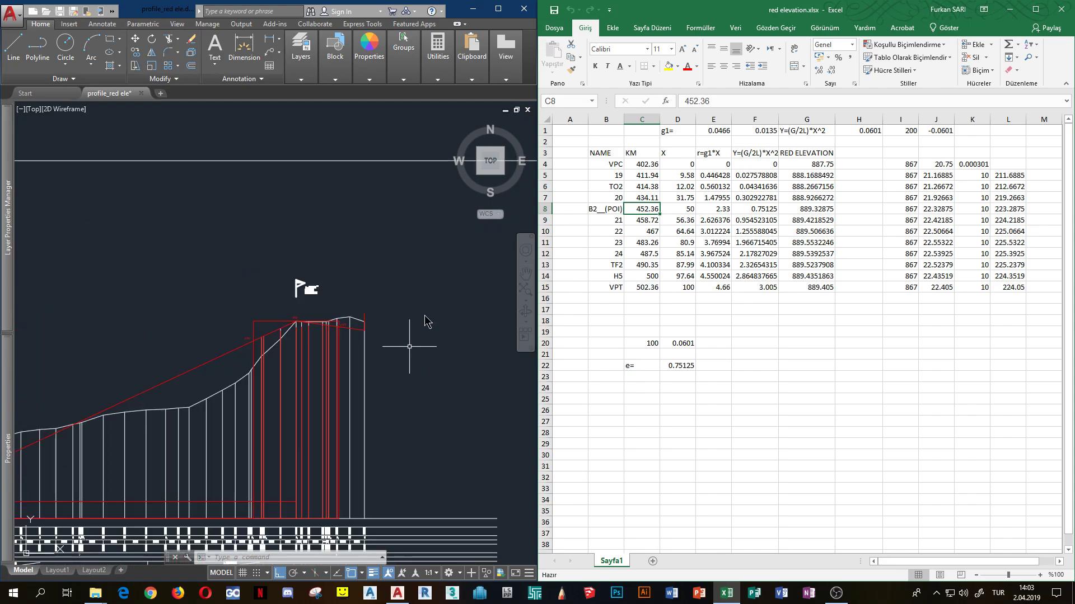
pyautogui.scroll(-2, 428, 321)
pyautogui.moveTo(458, 269); pyautogui.dragTo(406, 329, button='middle')
pyautogui.scroll(1, 392, 330)
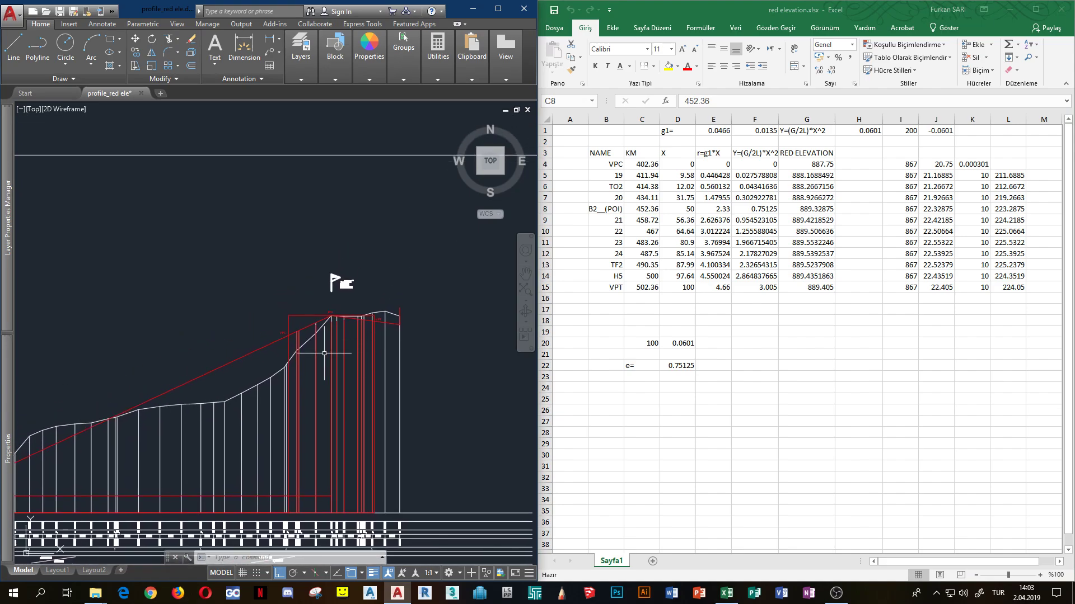
pyautogui.scroll(3, 286, 331)
pyautogui.scroll(2, 285, 329)
pyautogui.scroll(1, 293, 326)
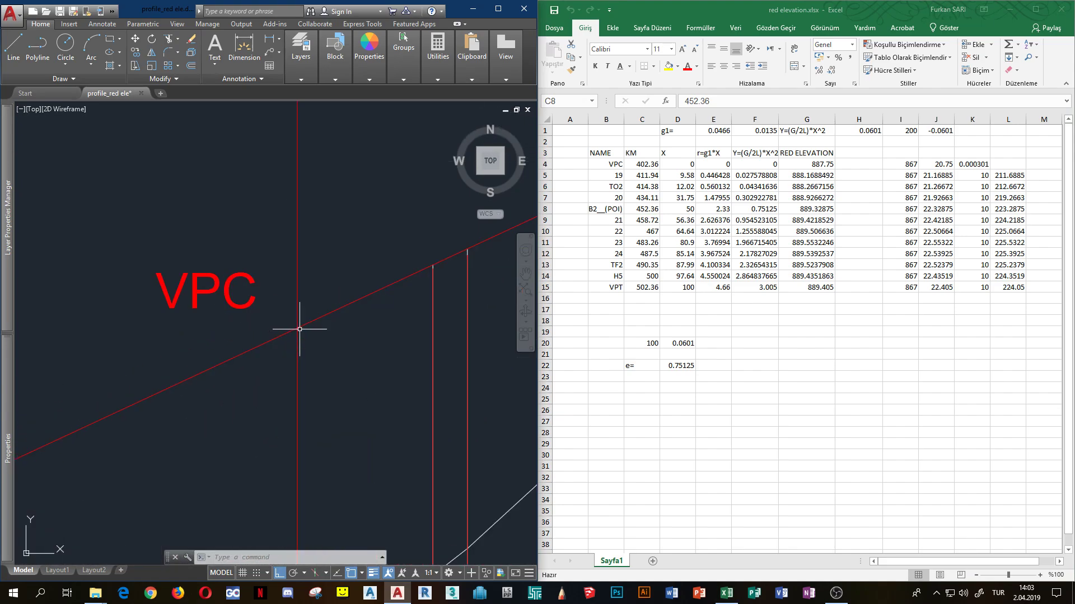
pyautogui.scroll(-3, 347, 324)
pyautogui.scroll(1, 370, 309)
pyautogui.scroll(2, 415, 299)
pyautogui.scroll(-1, 431, 288)
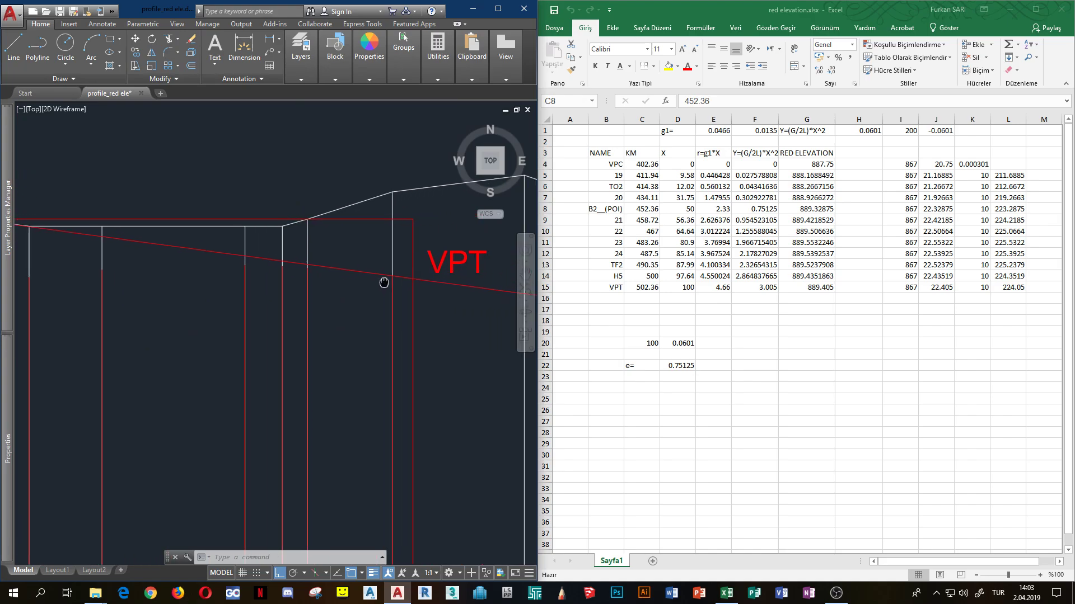
pyautogui.scroll(-3, 392, 291)
pyautogui.scroll(-1, 344, 307)
pyautogui.scroll(1, 164, 305)
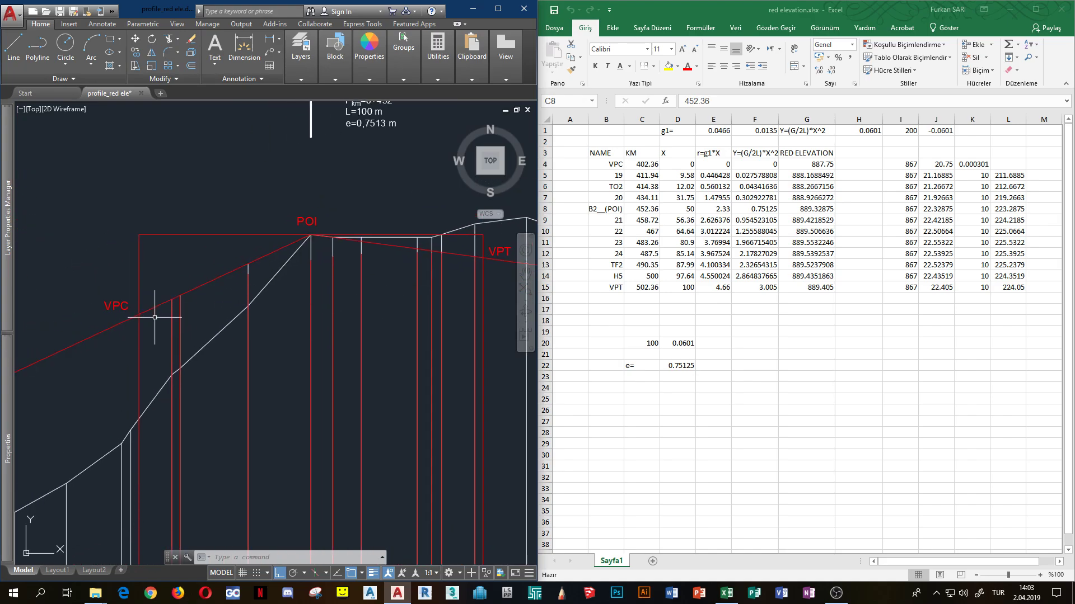
pyautogui.moveTo(421, 289); pyautogui.dragTo(295, 300, button='middle')
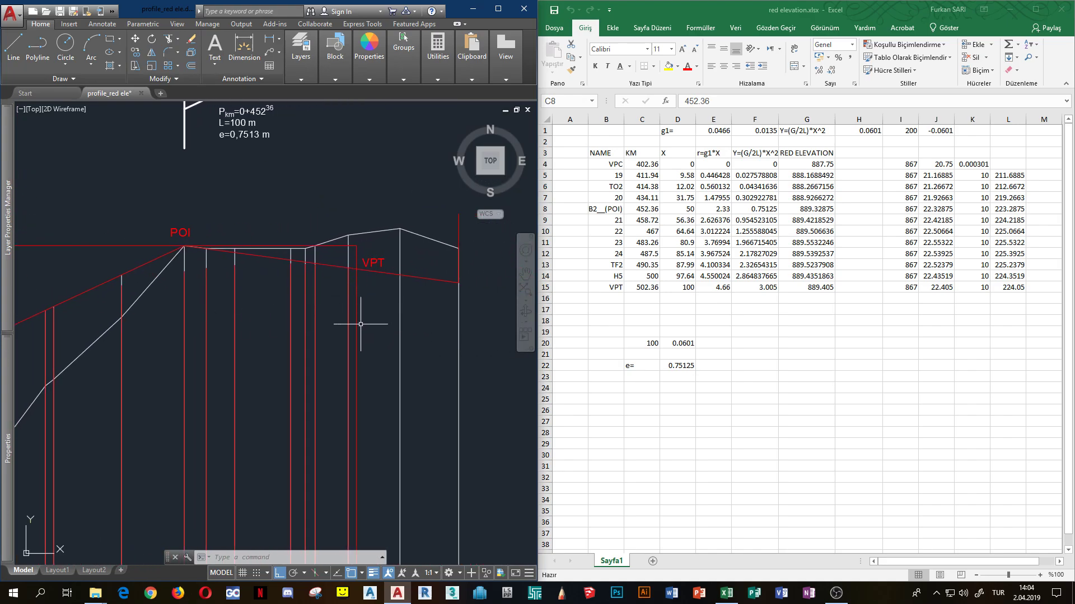
pyautogui.scroll(-3, 352, 317)
pyautogui.scroll(2, 403, 300)
pyautogui.moveTo(442, 266); pyautogui.dragTo(384, 342, button='middle')
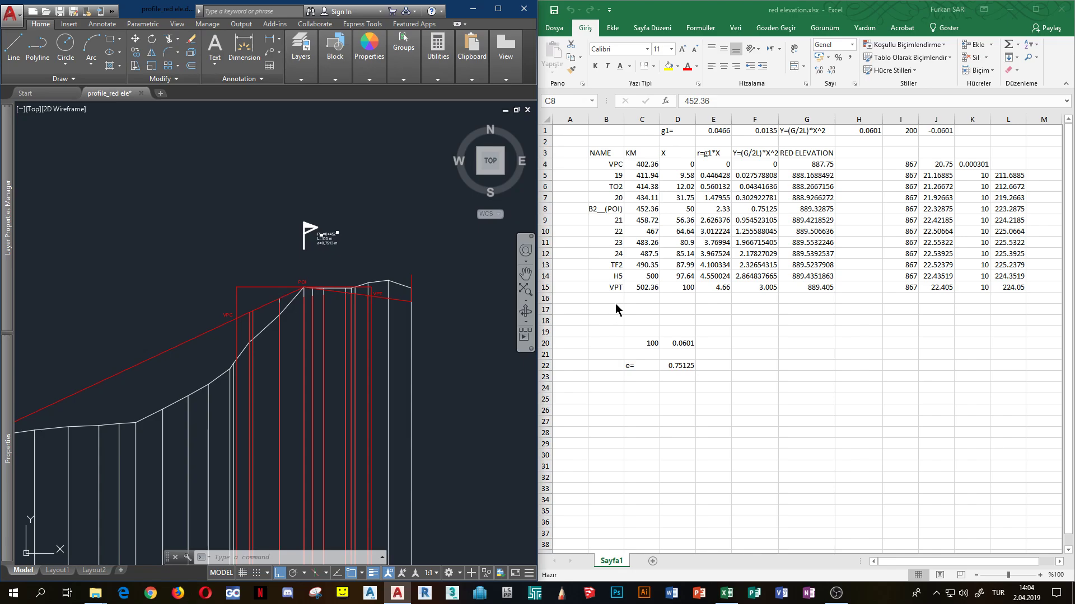
pyautogui.scroll(-3, 446, 362)
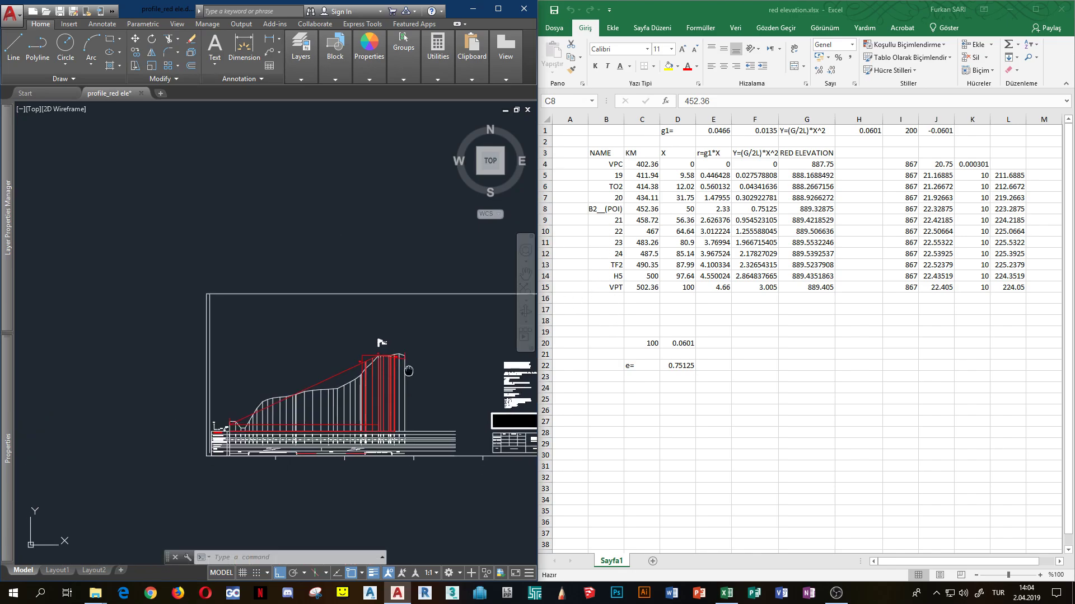
pyautogui.scroll(5, 397, 365)
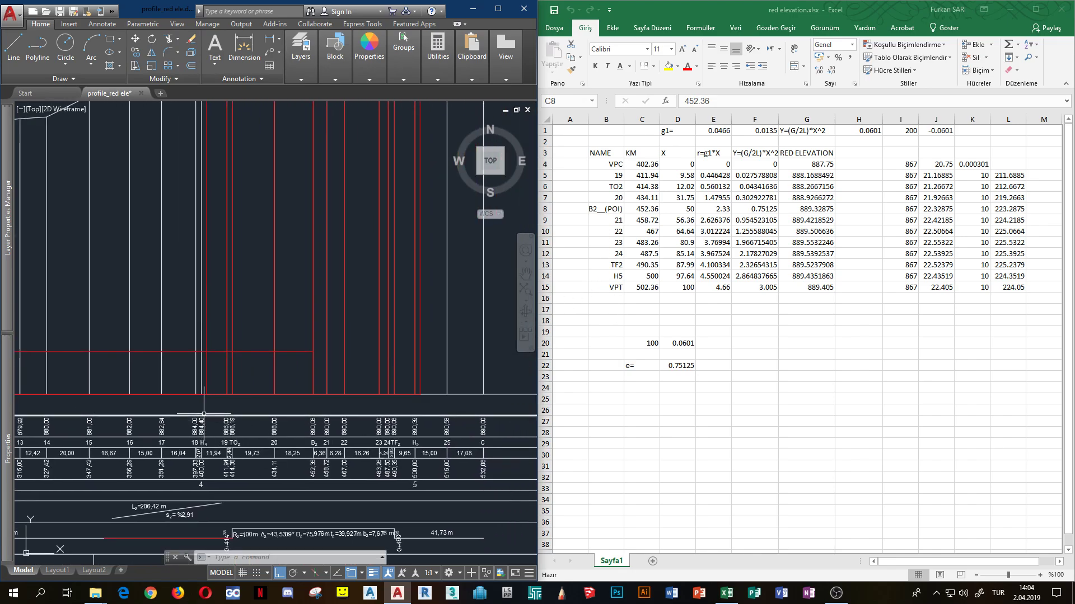
pyautogui.scroll(2, 232, 418)
pyautogui.scroll(2, 260, 375)
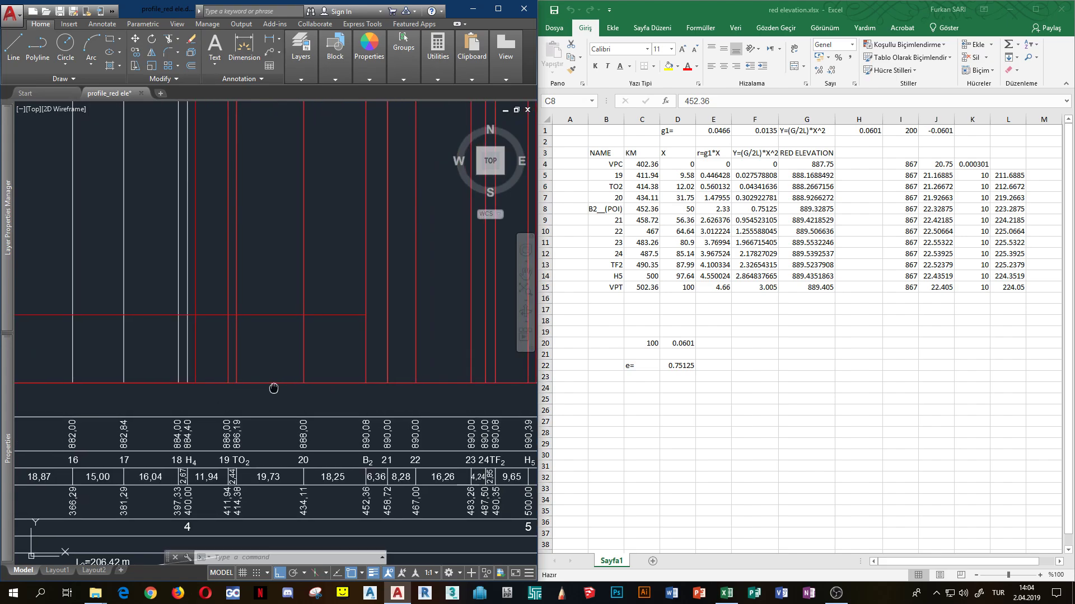
pyautogui.scroll(2, 197, 415)
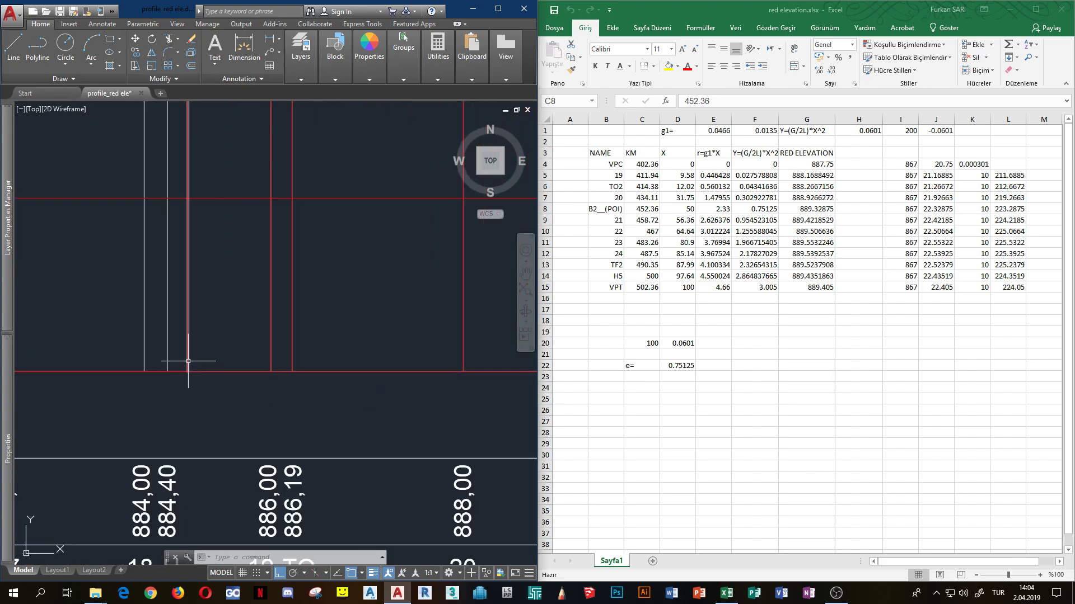
pyautogui.scroll(-2, 184, 358)
pyautogui.scroll(-2, 220, 369)
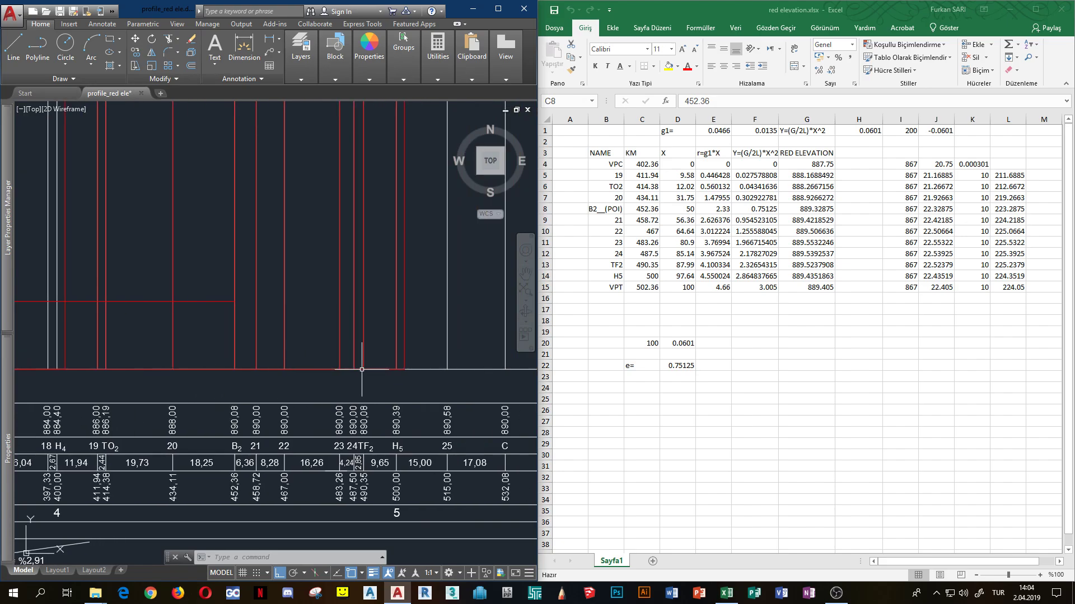
pyautogui.scroll(-1, 407, 376)
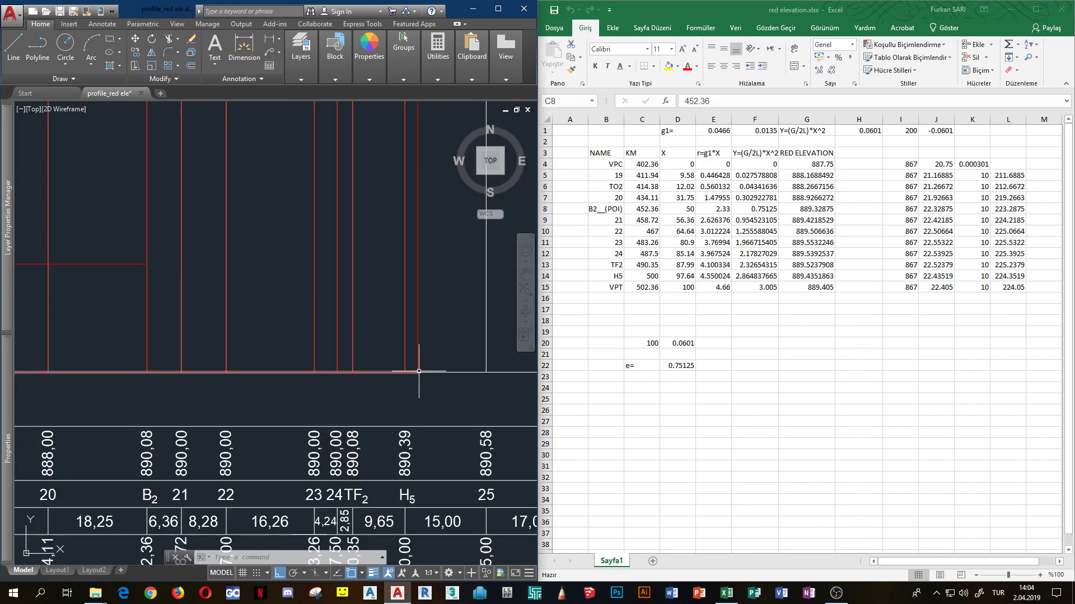
pyautogui.scroll(-1, 414, 376)
pyautogui.scroll(1, 258, 384)
pyautogui.scroll(1, 241, 386)
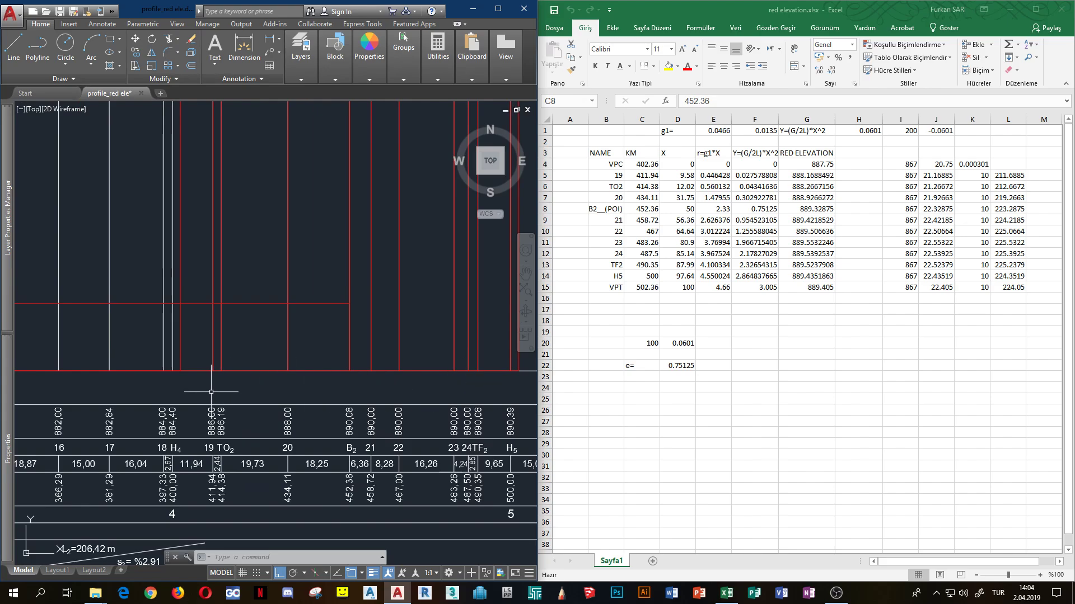
# - Zoom into the station table until its station and elevation labels are readable
pyautogui.moveTo(254, 398); pyautogui.dragTo(237, 409, button='middle')
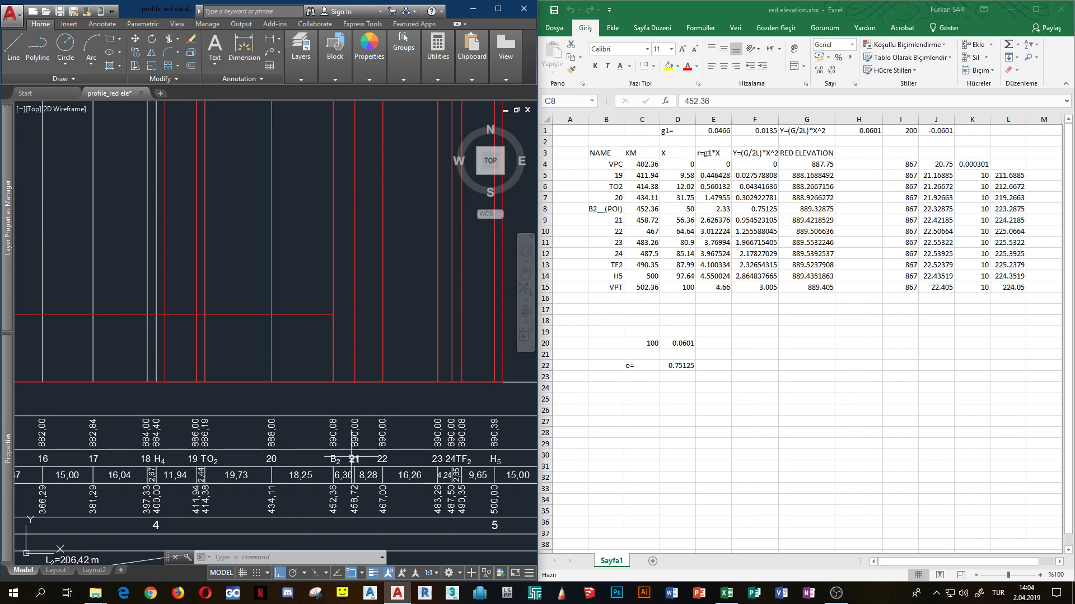
pyautogui.scroll(1, 382, 458)
pyautogui.scroll(1, 392, 462)
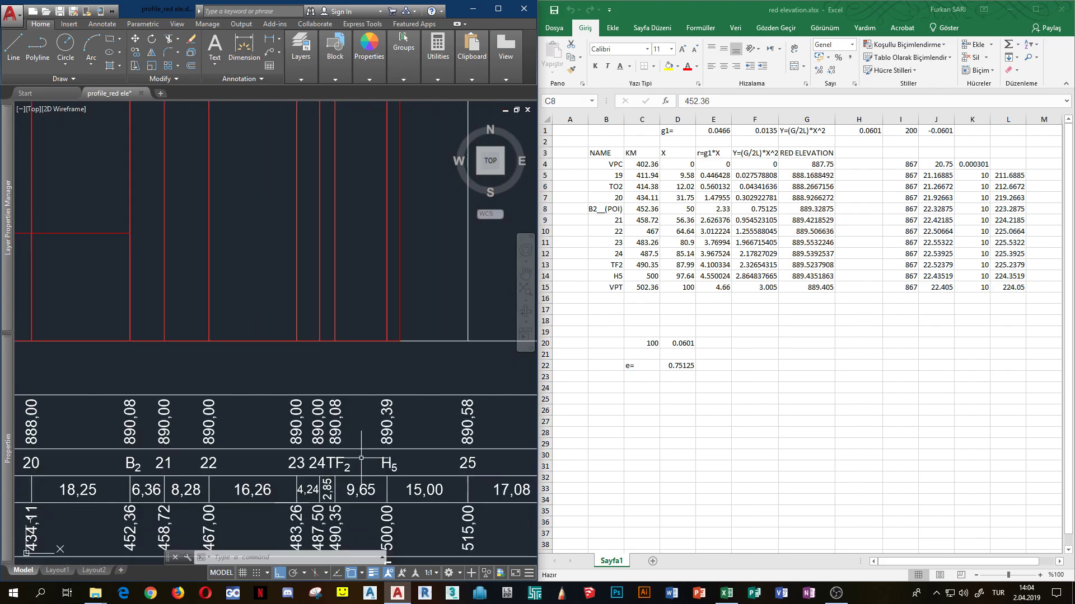
pyautogui.scroll(-1, 393, 464)
pyautogui.scroll(1, 389, 465)
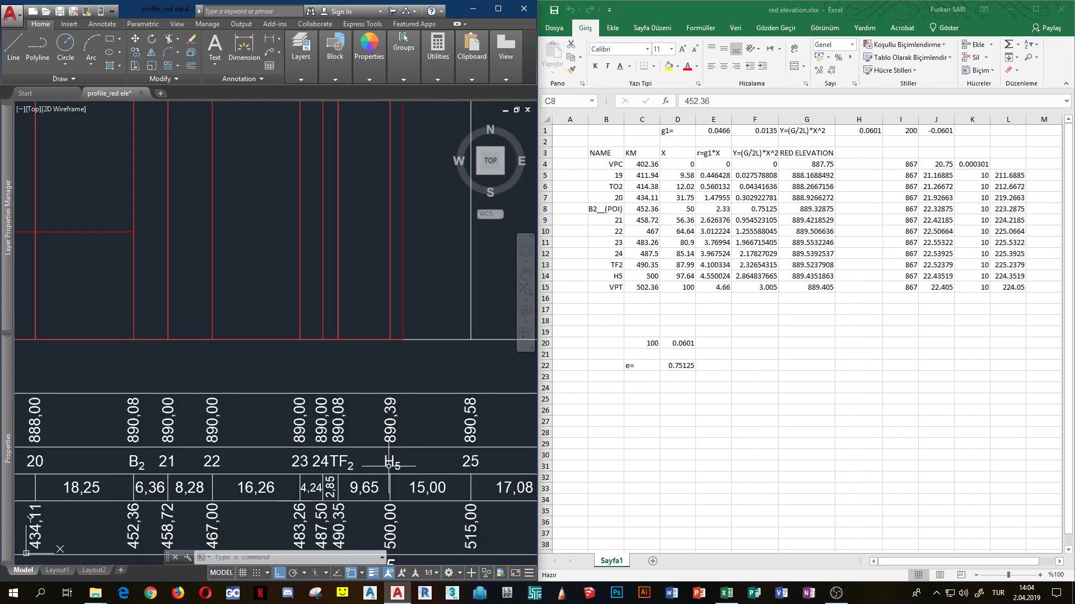
pyautogui.scroll(-1, 388, 464)
pyautogui.scroll(-1, 367, 358)
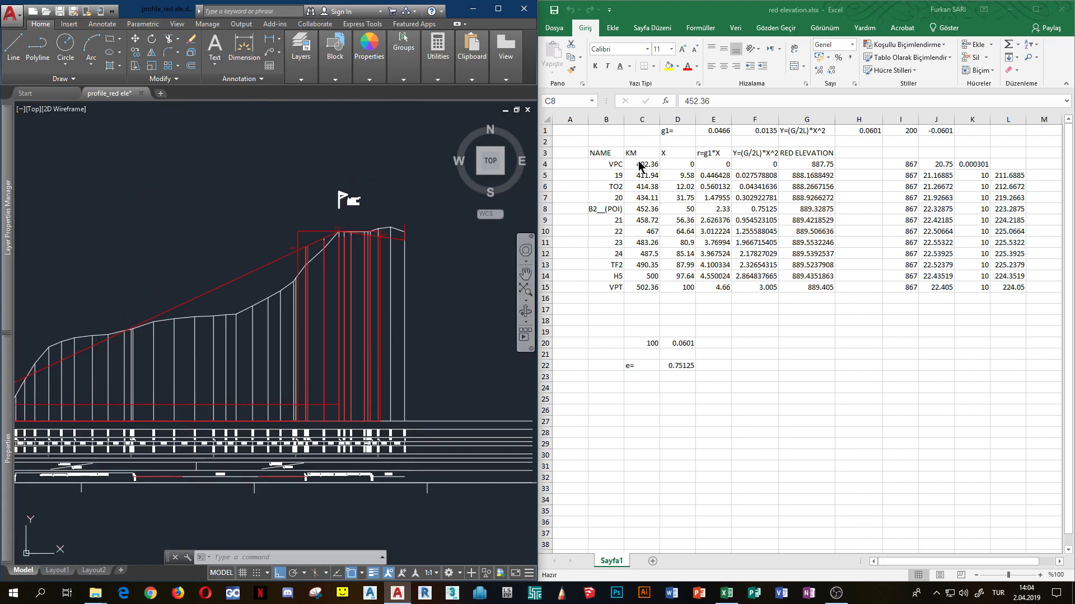
pyautogui.scroll(2, 371, 420)
pyautogui.scroll(2, 383, 343)
pyautogui.scroll(2, 279, 392)
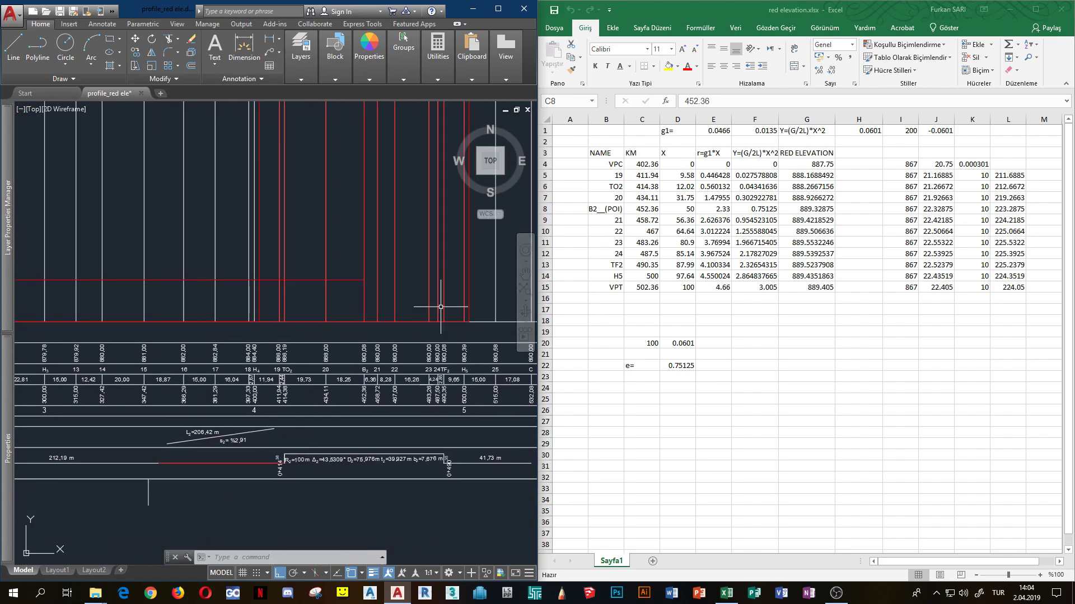
pyautogui.moveTo(255, 400); pyautogui.dragTo(324, 373, button='middle')
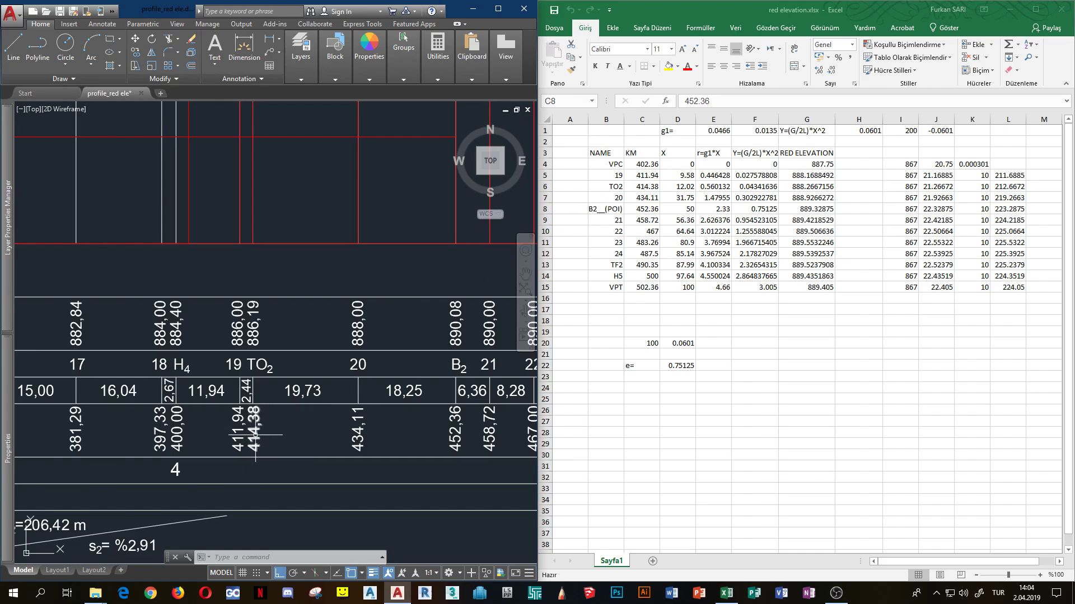
# - Pan along the table from stations B2 and TF2 to the last station C
pyautogui.moveTo(497, 369); pyautogui.dragTo(275, 395, button='middle')
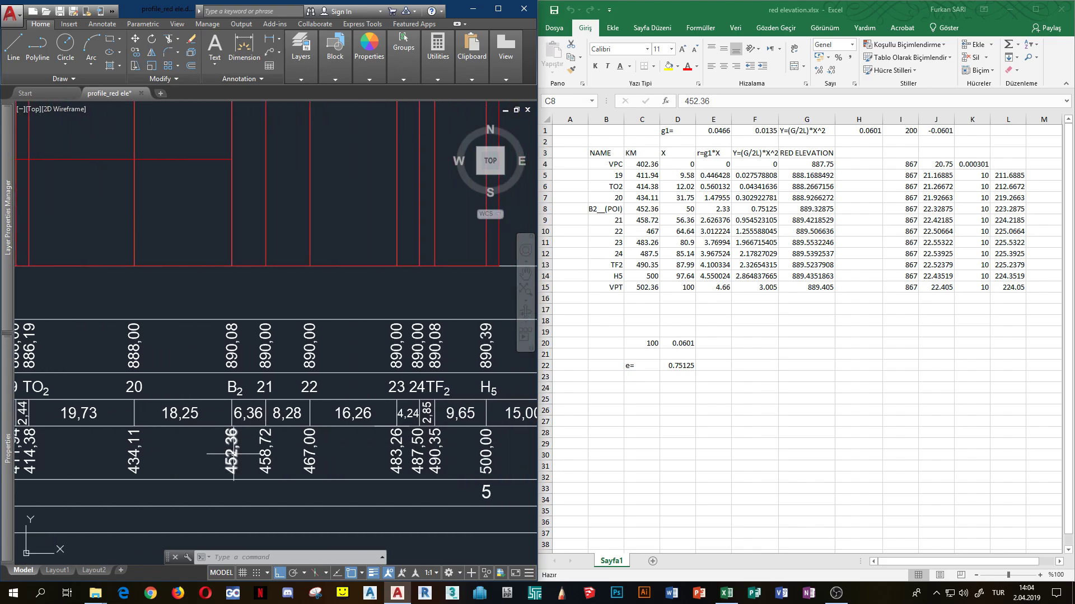
pyautogui.moveTo(459, 375); pyautogui.dragTo(375, 379, button='middle')
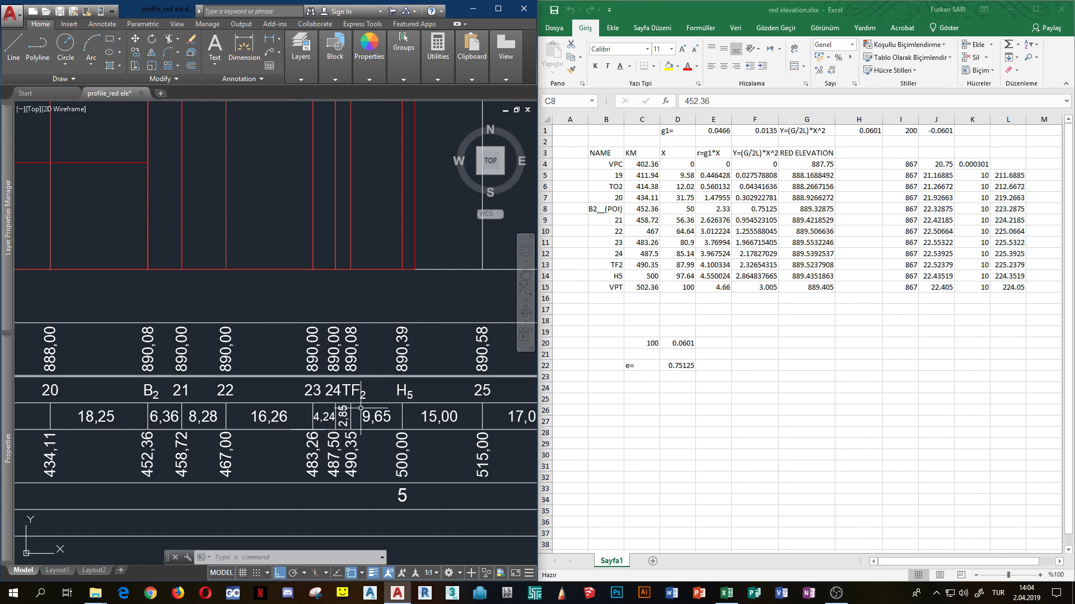
pyautogui.moveTo(294, 452); pyautogui.dragTo(230, 460, button='middle')
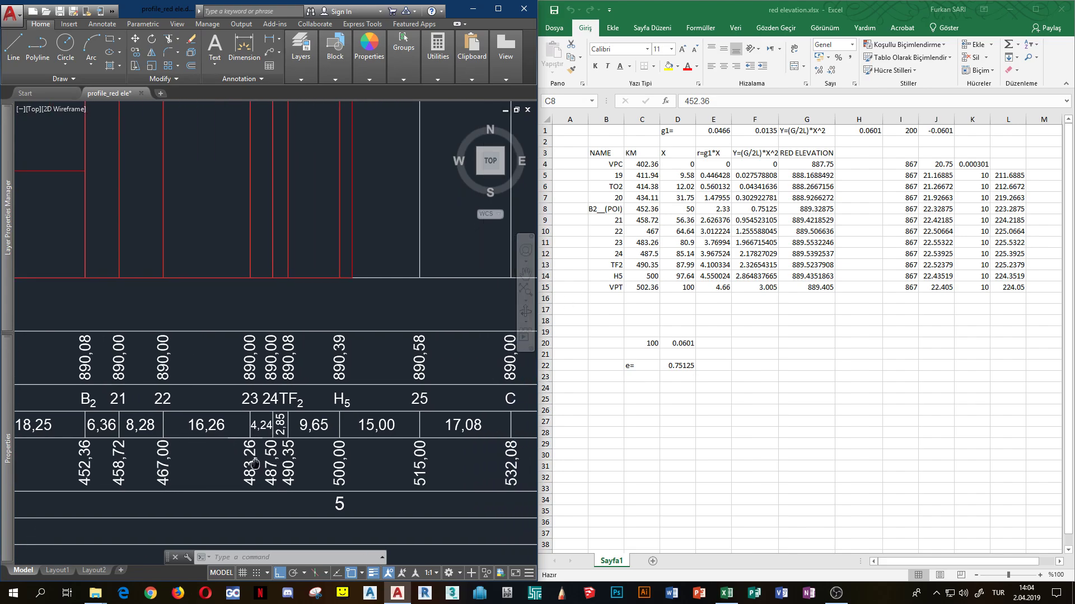
pyautogui.moveTo(299, 470); pyautogui.dragTo(283, 477, button='middle')
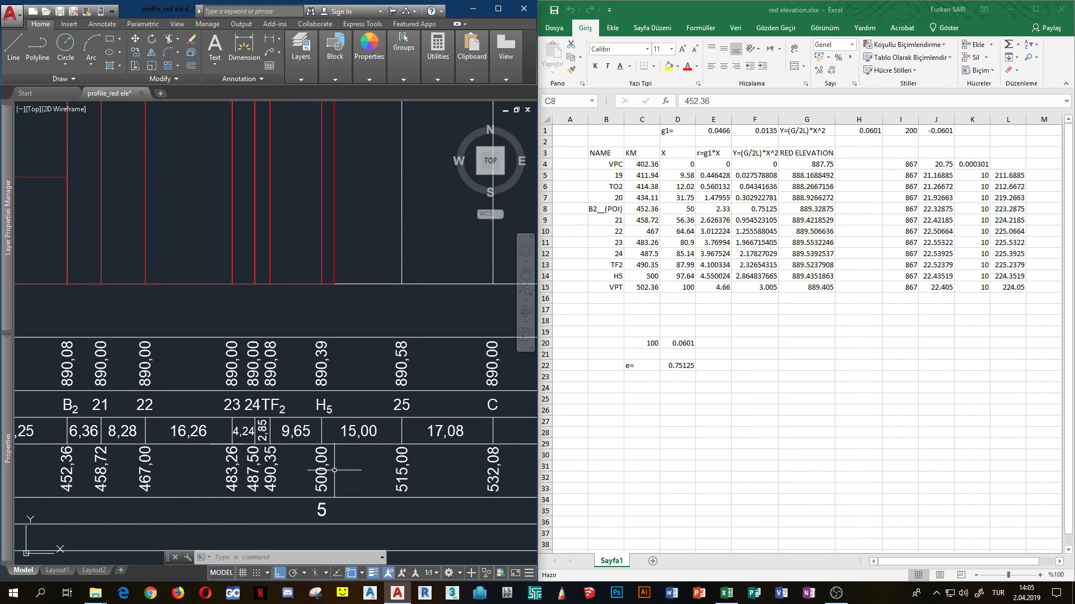
pyautogui.moveTo(361, 464); pyautogui.dragTo(332, 467, button='middle')
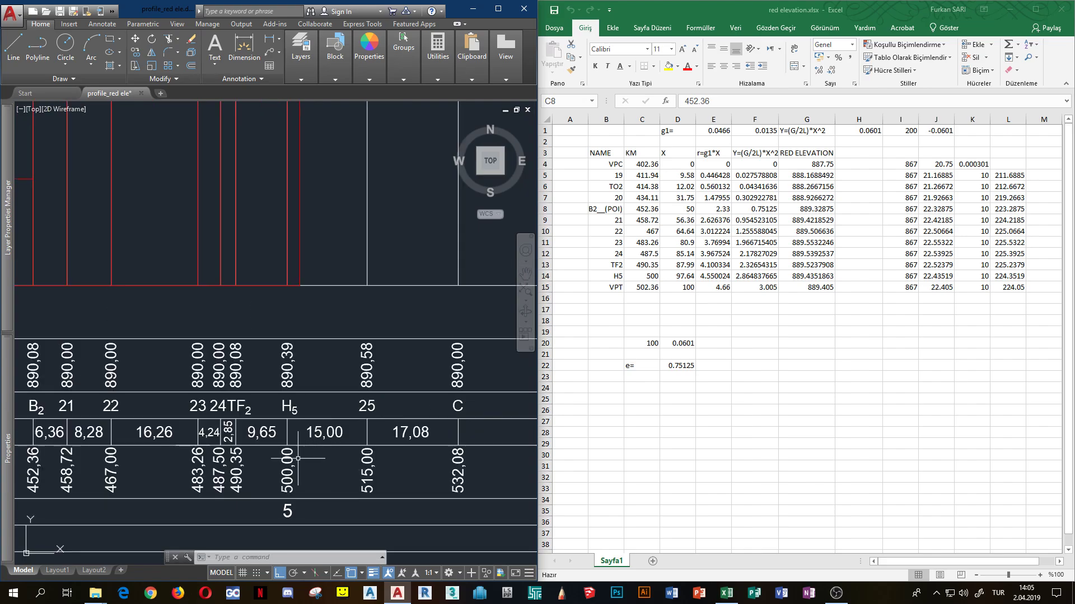
pyautogui.scroll(2, 240, 424)
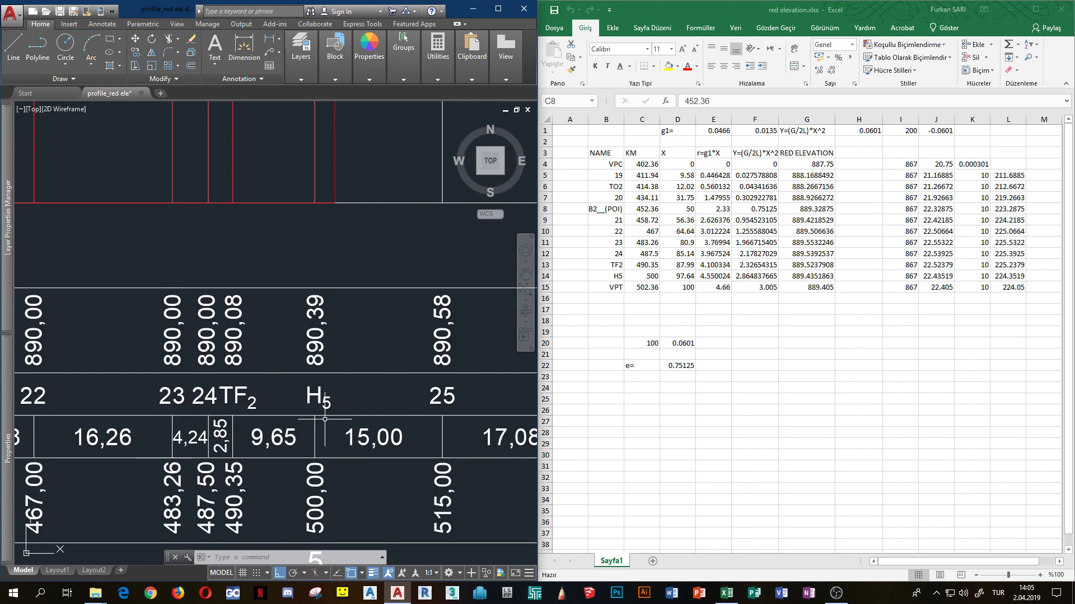
pyautogui.scroll(-2, 324, 448)
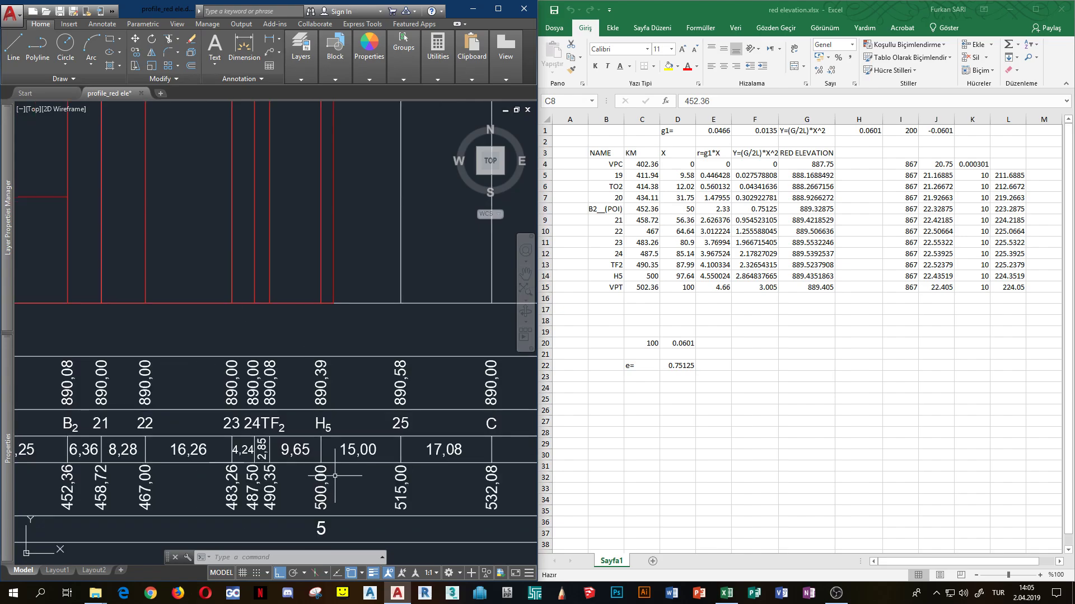
pyautogui.scroll(2, 325, 486)
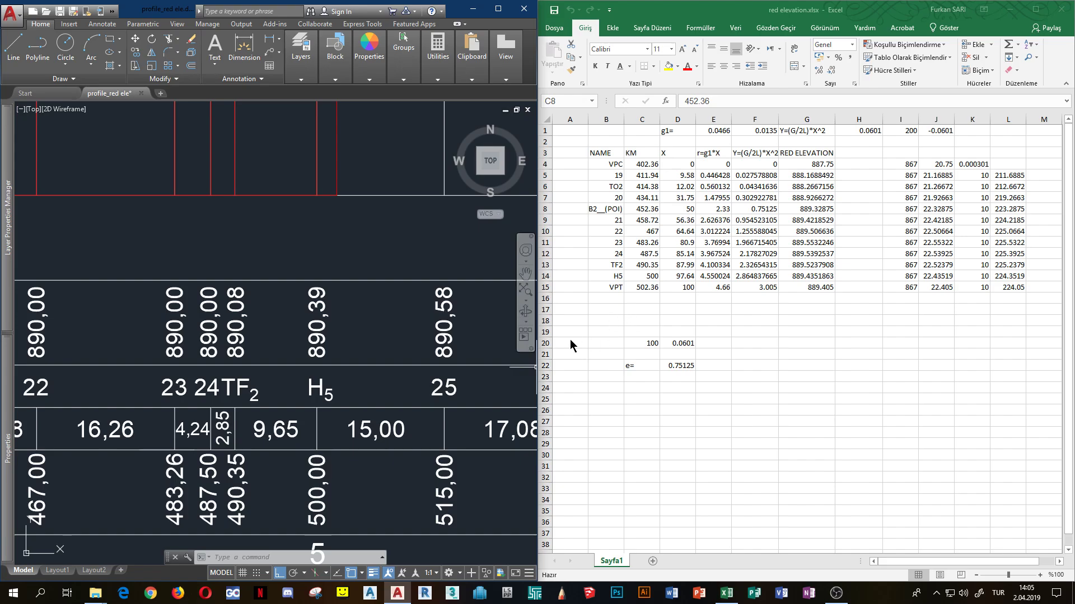
pyautogui.scroll(-2, 372, 276)
pyautogui.scroll(2, 364, 283)
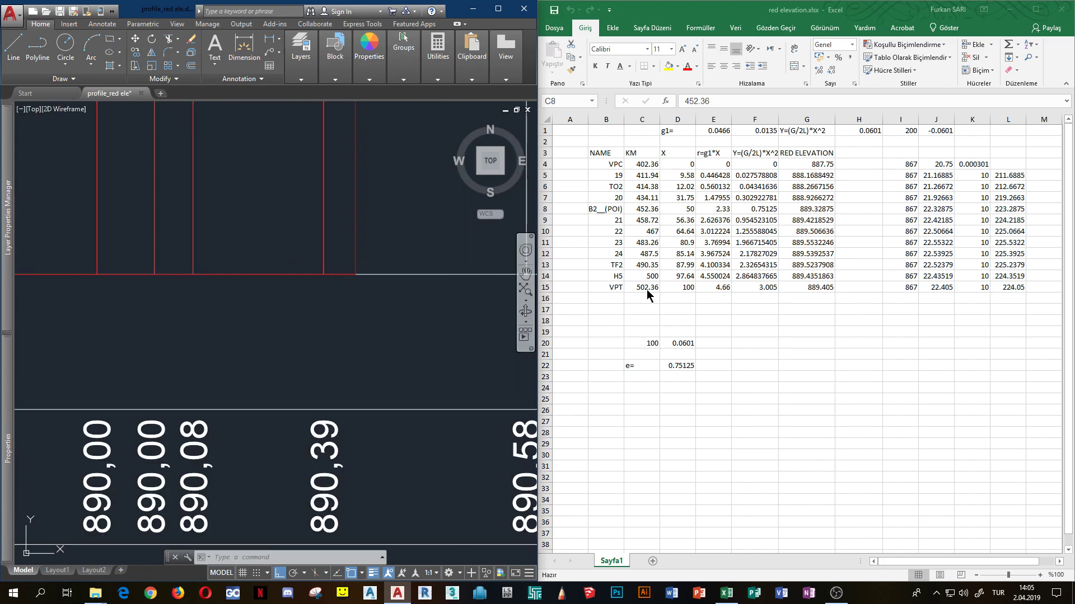
# - Check the POI station value 452.36 in C8 without changing it
pyautogui.scroll(-1, 650, 296)
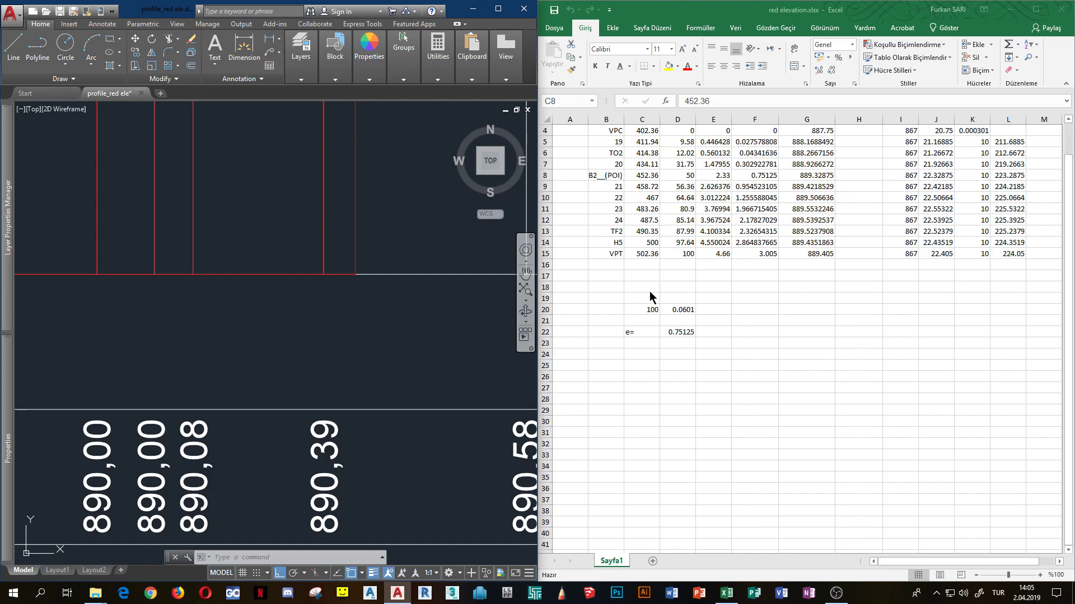
pyautogui.scroll(1, 647, 294)
pyautogui.click(641, 308)
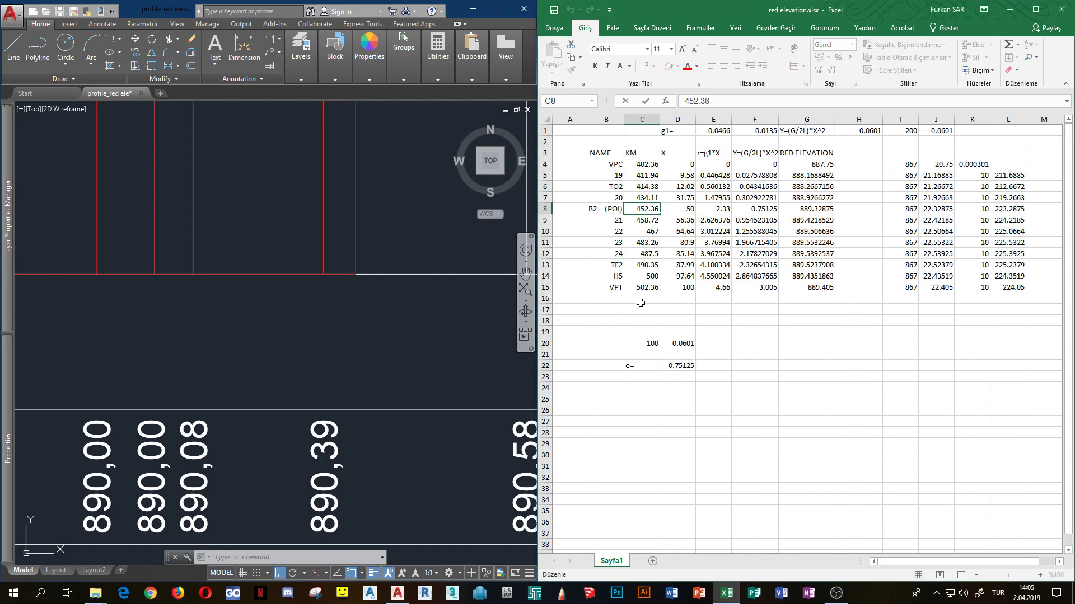
pyautogui.press('Escape')
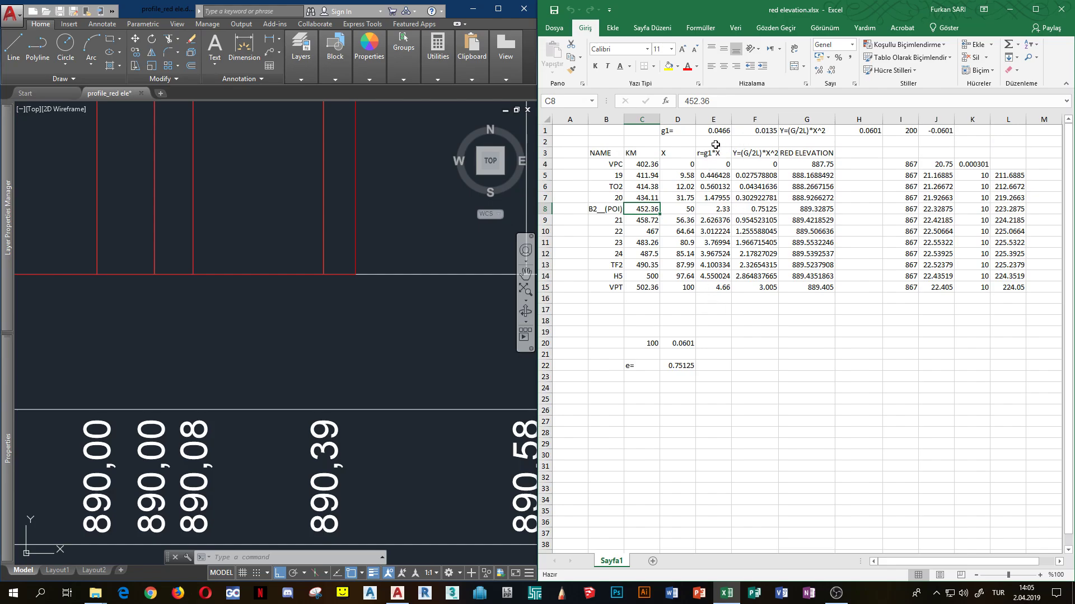
# - Confirm J1's grade-difference formula from grades 0.0466 and 0.0135, giving -0.0601
pyautogui.click(713, 131)
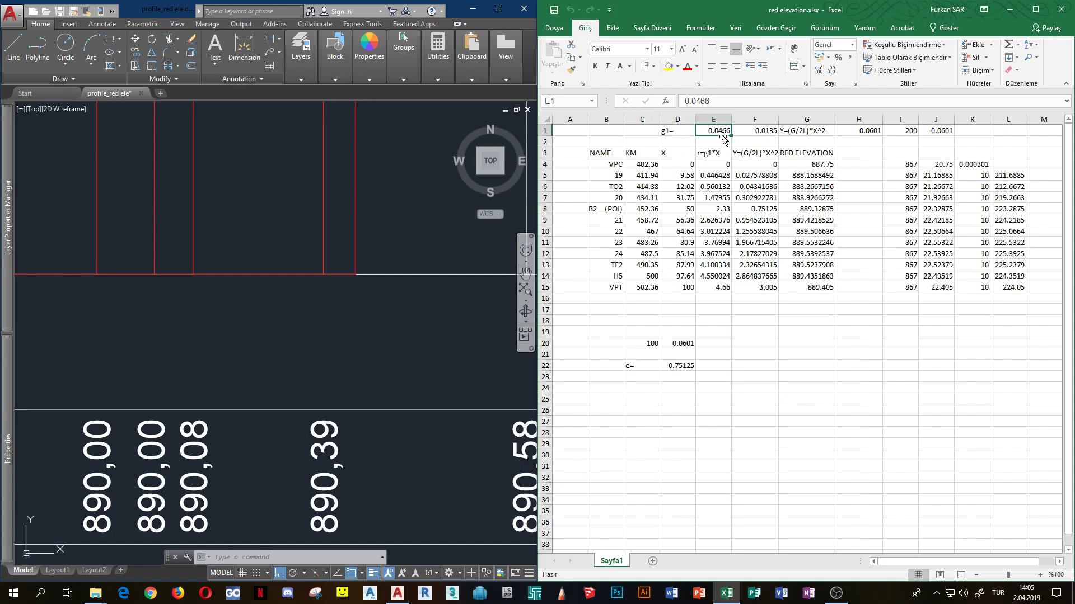
pyautogui.click(754, 130)
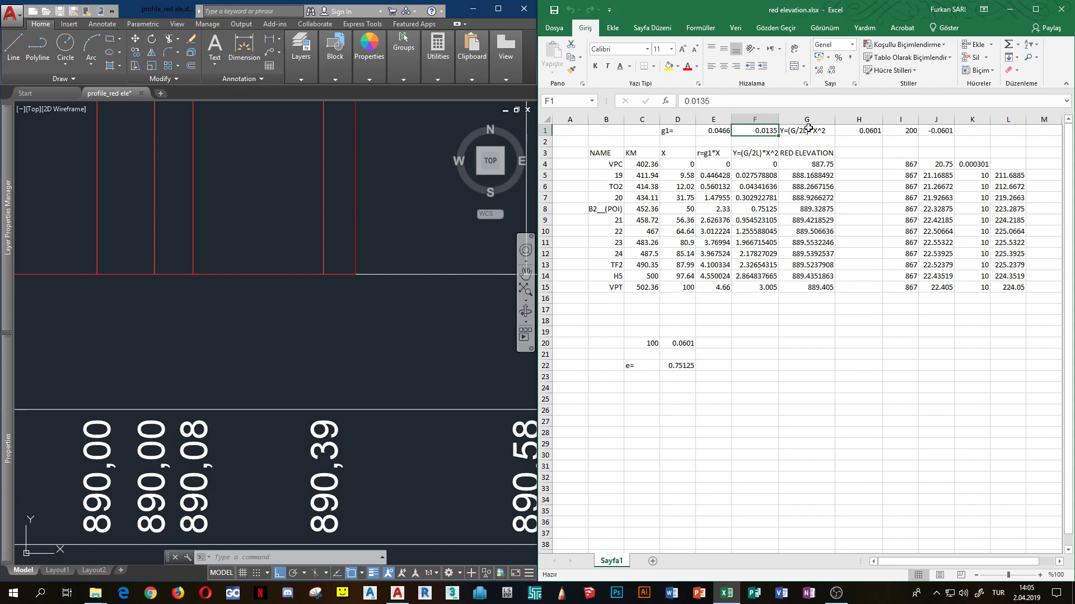
pyautogui.click(926, 132)
pyautogui.doubleClick(942, 132)
pyautogui.write('=F1-E1')
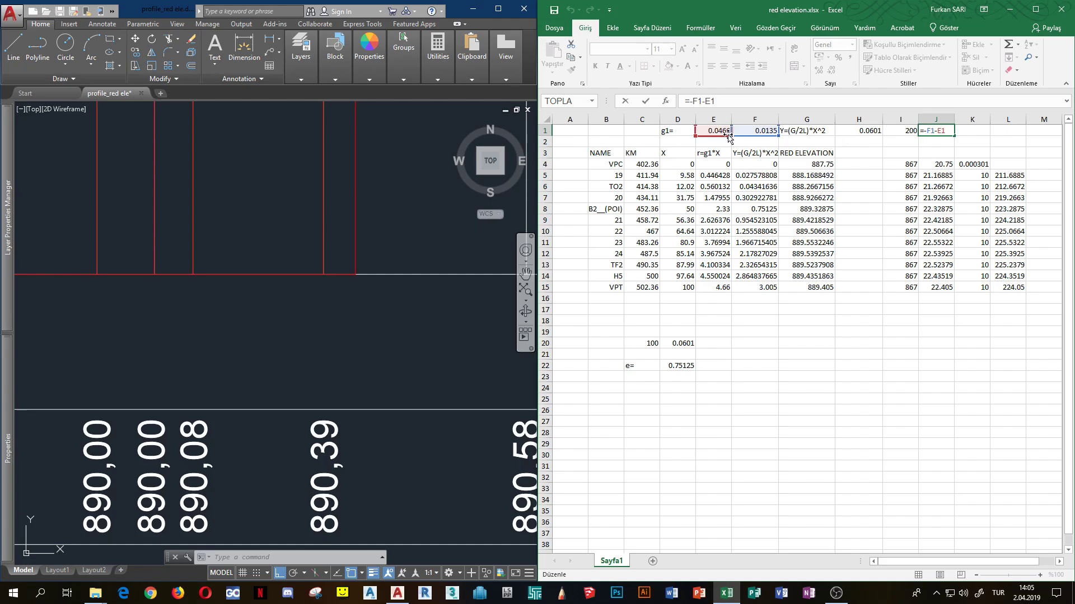
pyautogui.click(935, 137)
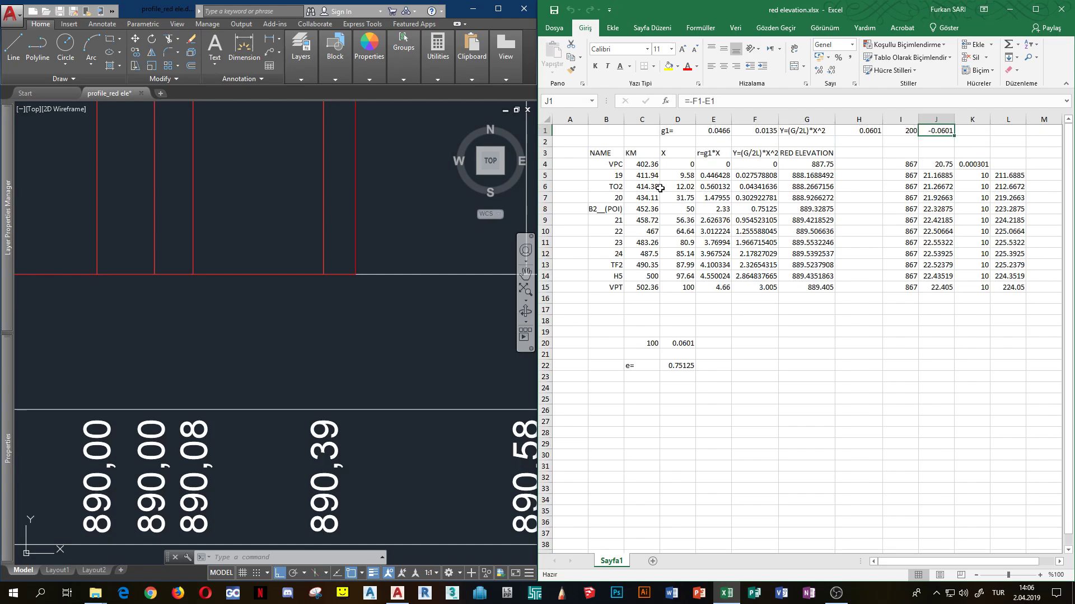
pyautogui.scroll(-3, 247, 275)
pyautogui.scroll(-1, 246, 273)
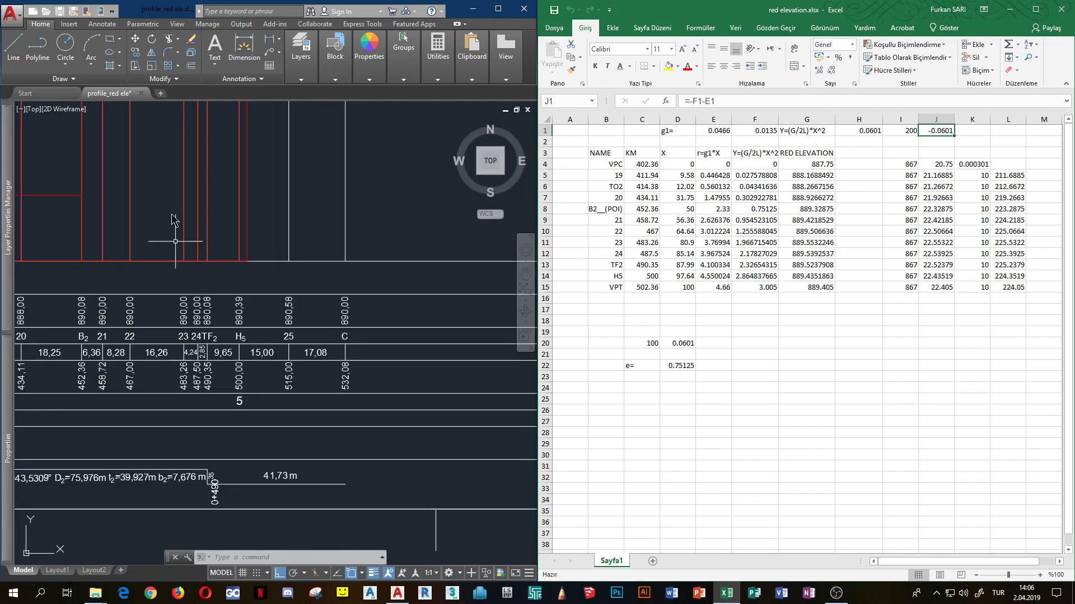
pyautogui.scroll(3, 300, 252)
pyautogui.scroll(2, 355, 304)
pyautogui.scroll(-3, 355, 304)
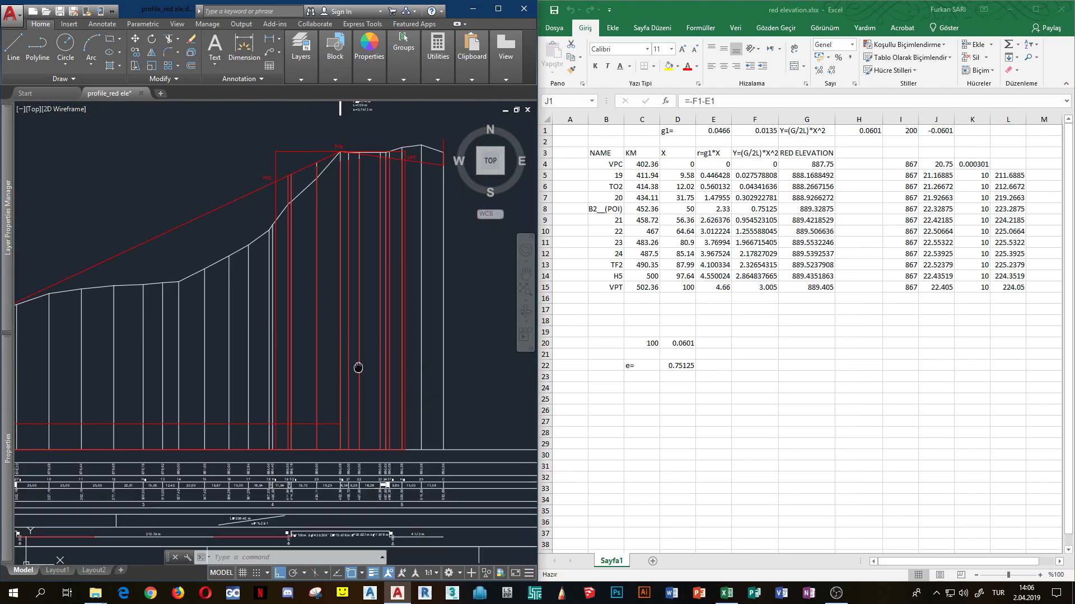
pyautogui.scroll(2, 355, 367)
pyautogui.scroll(2, 266, 300)
pyautogui.press('Escape')
pyautogui.press('Escape')
pyautogui.press('Escape')
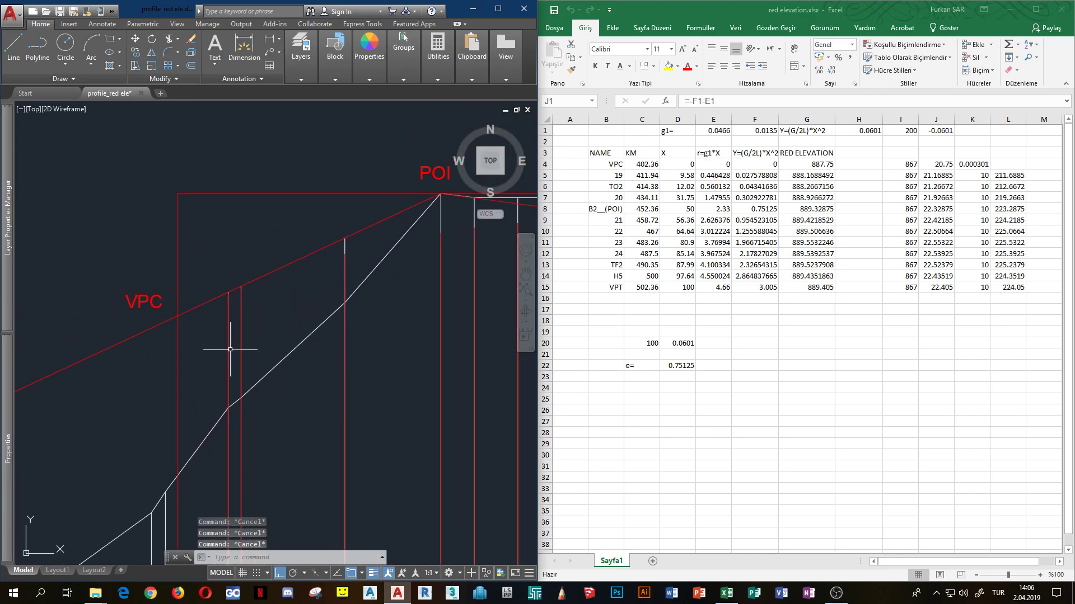
pyautogui.write('dal')
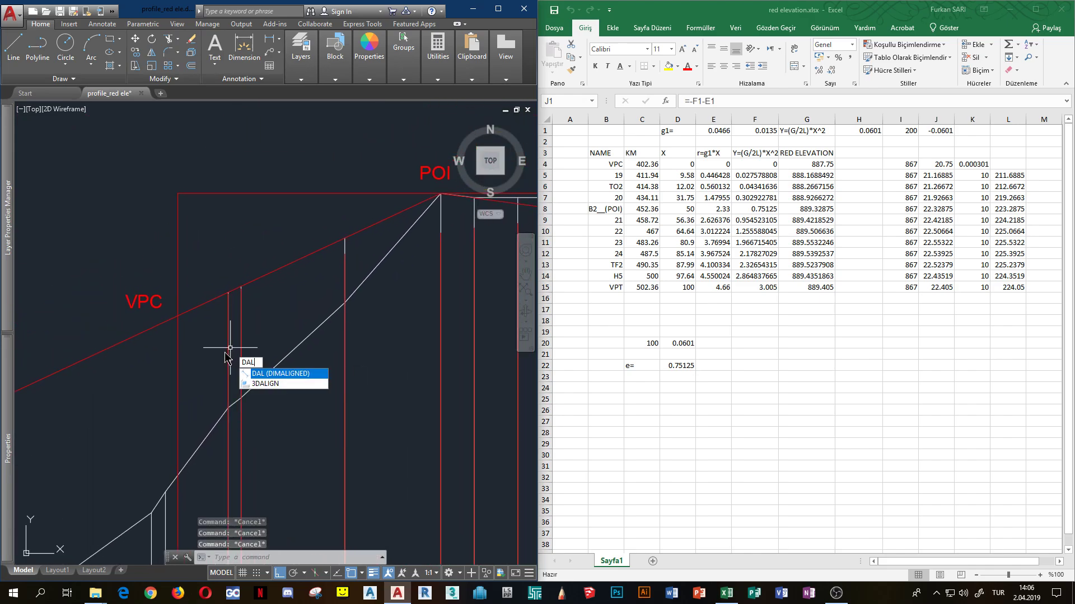
pyautogui.press('Return')
pyautogui.click(177, 315)
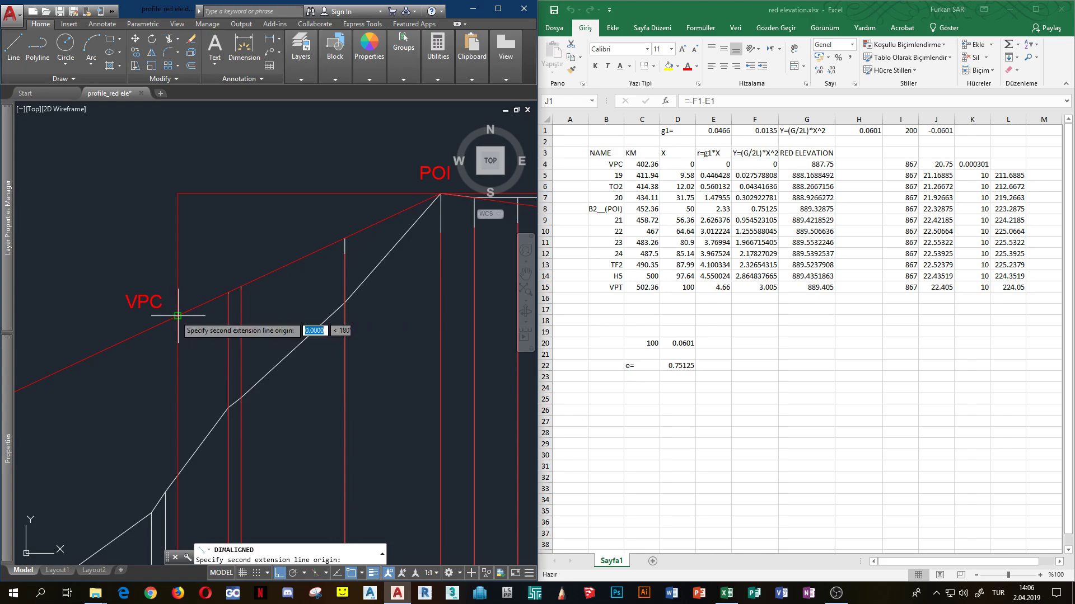
pyautogui.scroll(2, 211, 316)
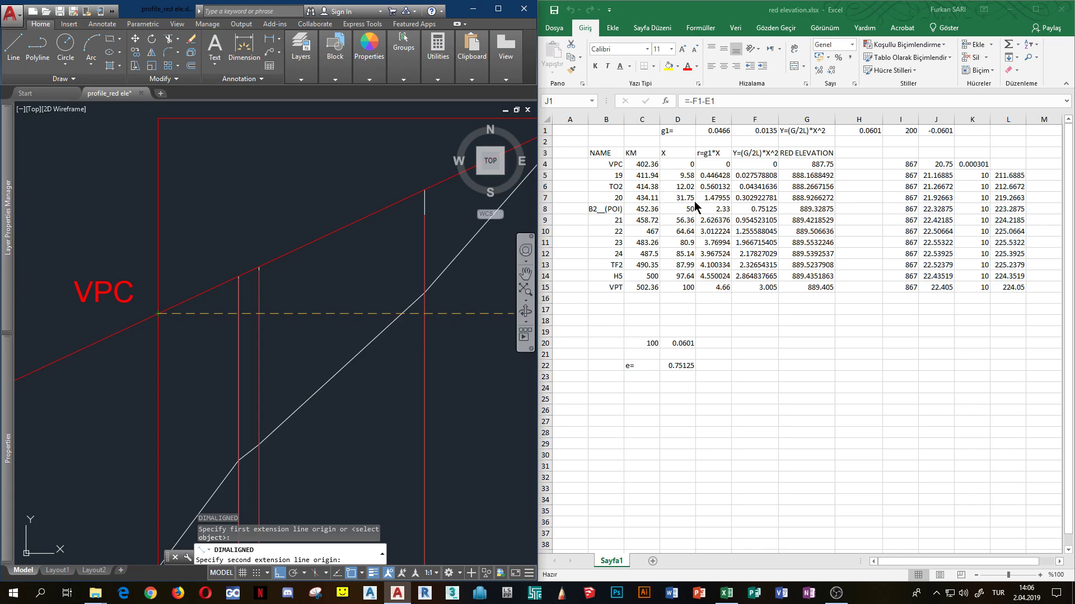
pyautogui.moveTo(432, 320); pyautogui.dragTo(220, 327, button='middle')
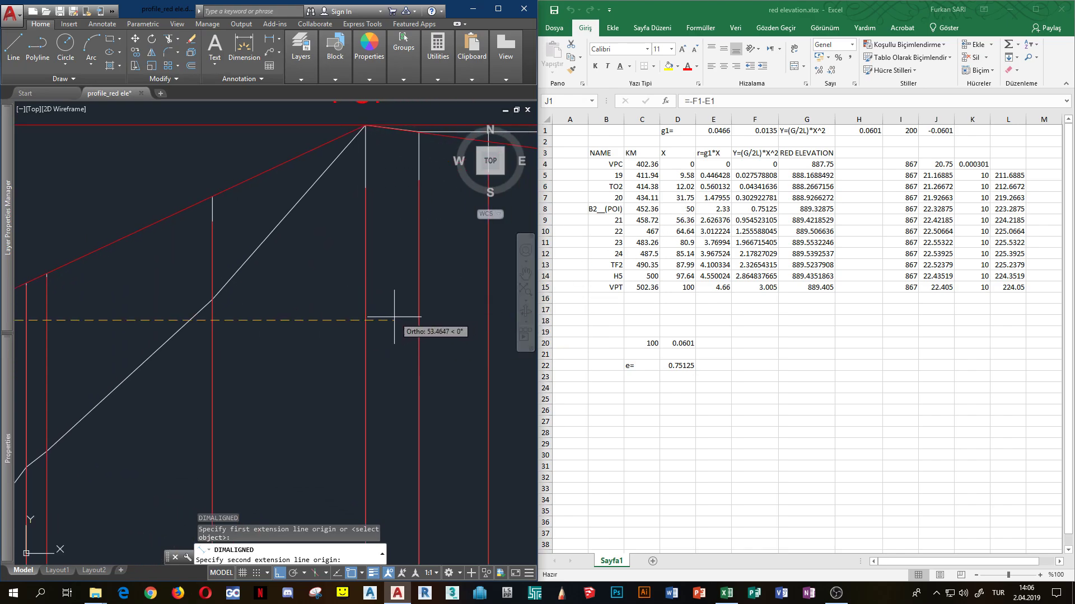
pyautogui.moveTo(392, 336); pyautogui.dragTo(384, 348, button='middle')
pyautogui.scroll(-2, 303, 344)
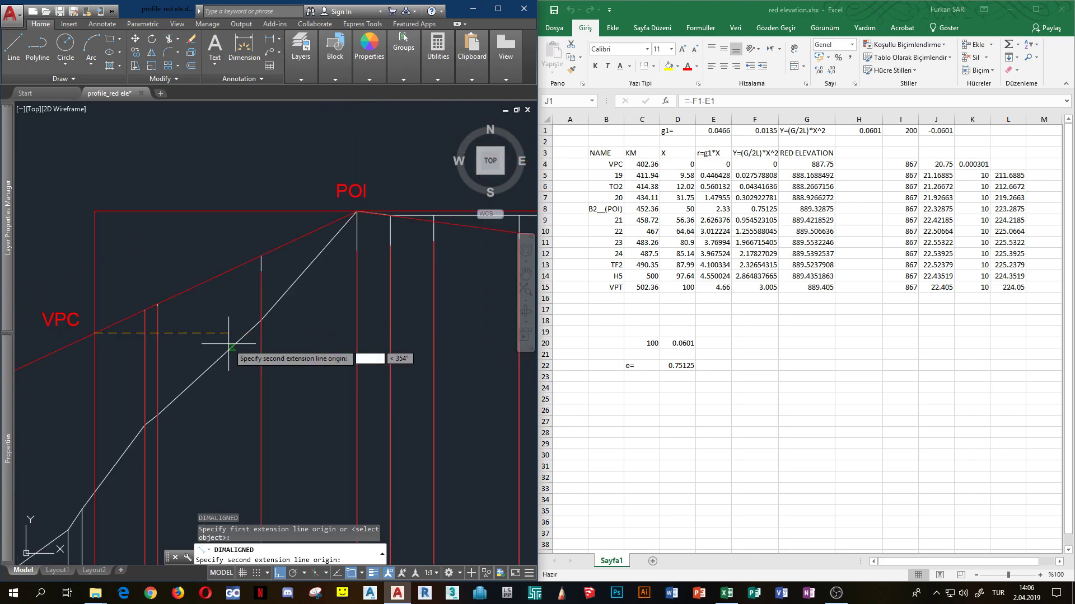
pyautogui.scroll(-2, 240, 356)
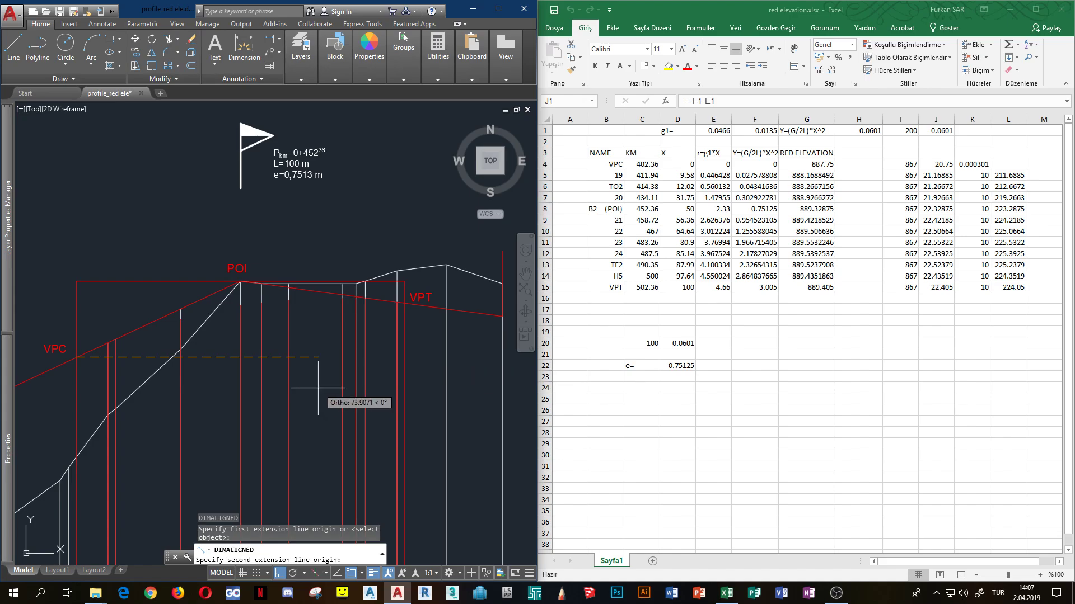
pyautogui.scroll(-5, 313, 386)
pyautogui.press('Escape')
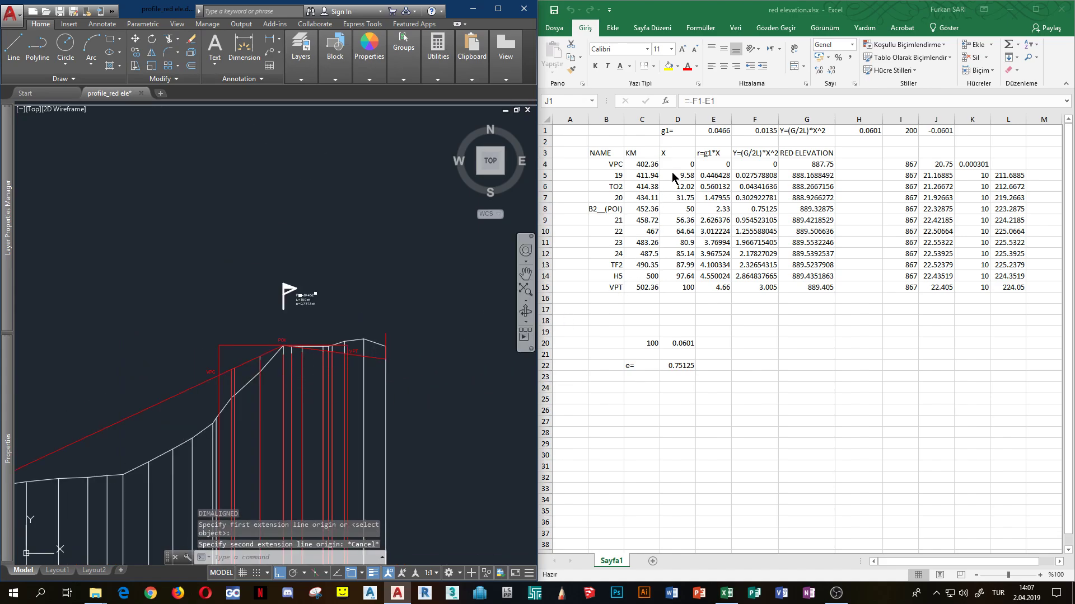
pyautogui.scroll(2, 257, 367)
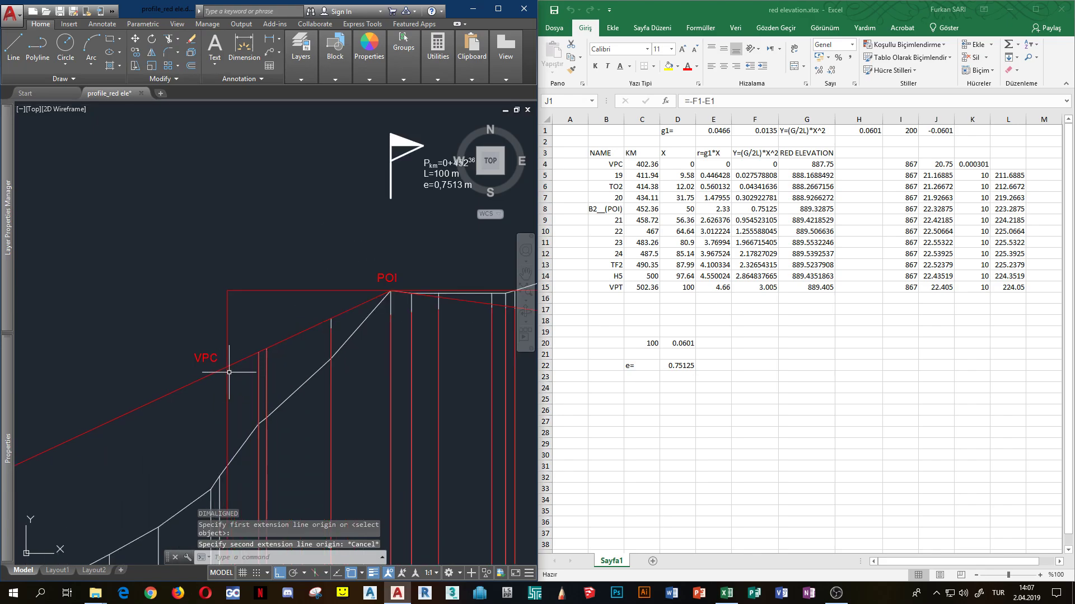
pyautogui.scroll(2, 269, 379)
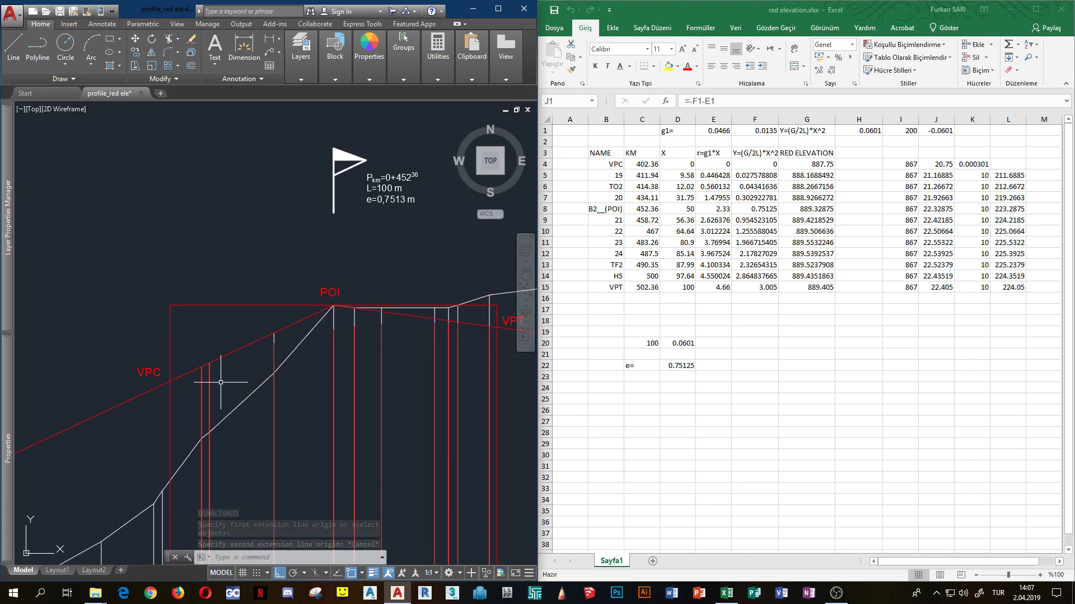
pyautogui.moveTo(327, 369); pyautogui.dragTo(298, 379, button='middle')
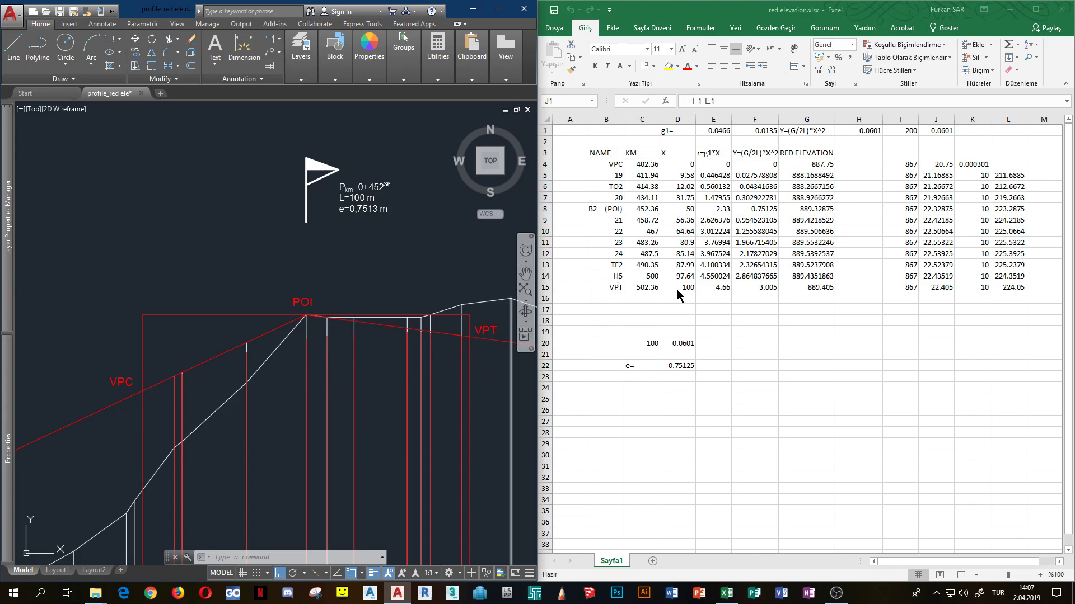
# - Enter =D5*E1 in E5 so r equals X times g1, giving 0.446428
pyautogui.click(712, 162)
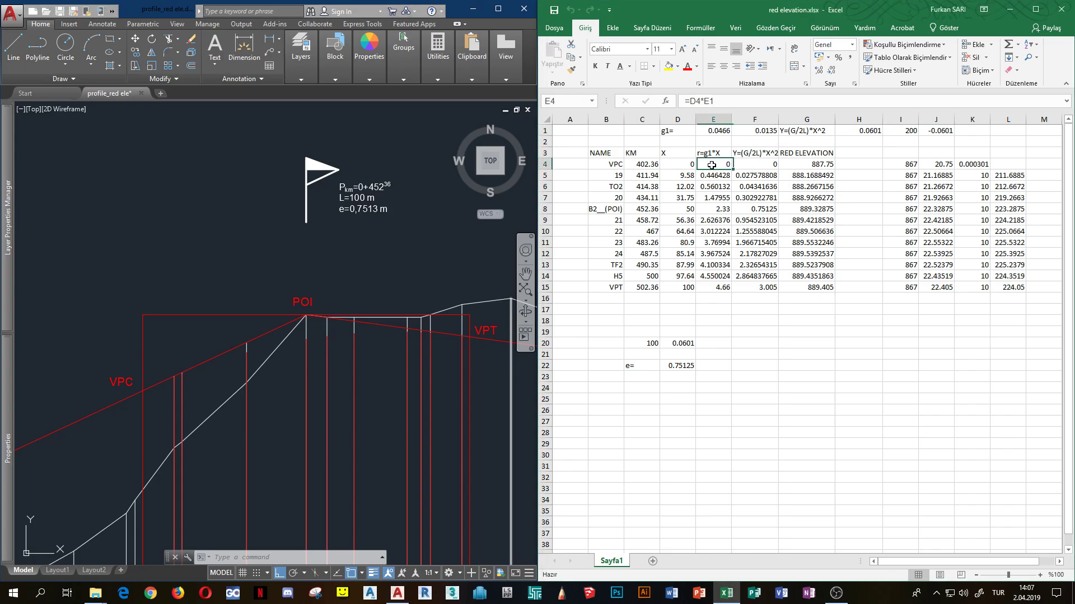
pyautogui.click(715, 154)
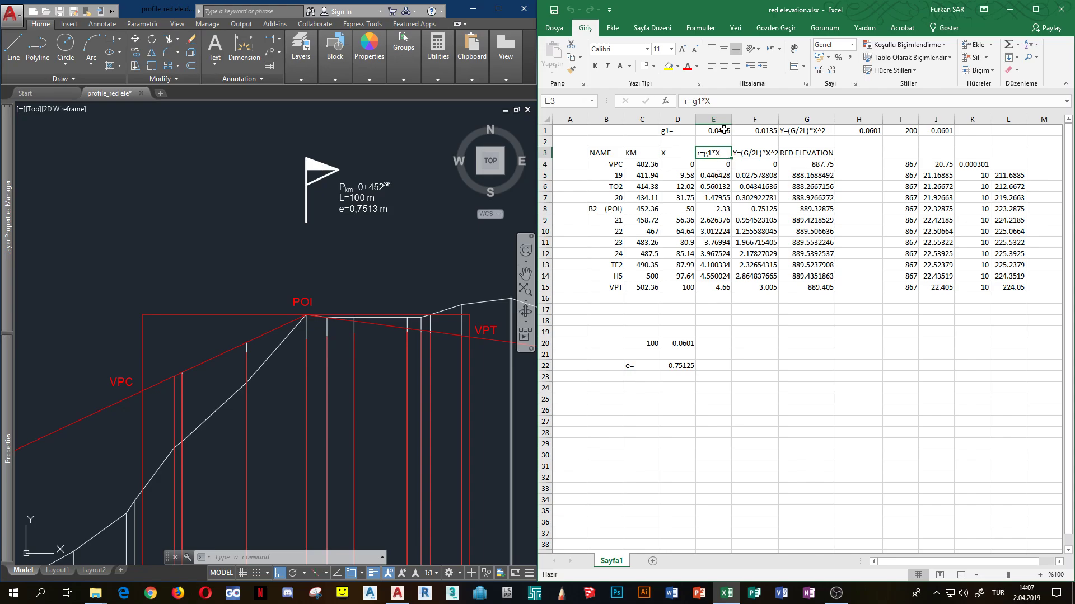
pyautogui.click(722, 129)
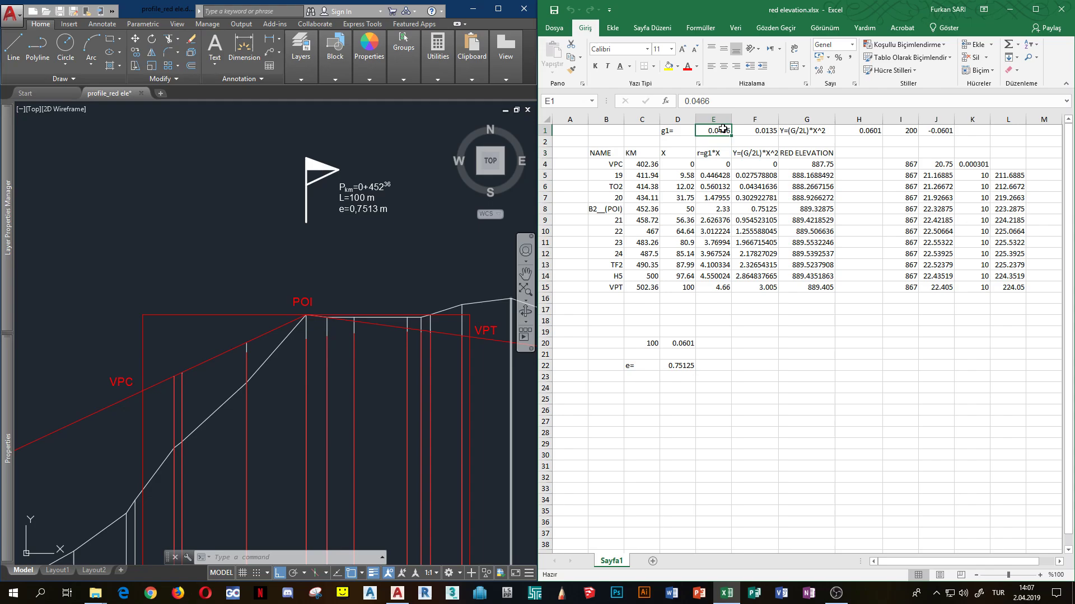
pyautogui.click(713, 175)
pyautogui.write('=D5*E1')
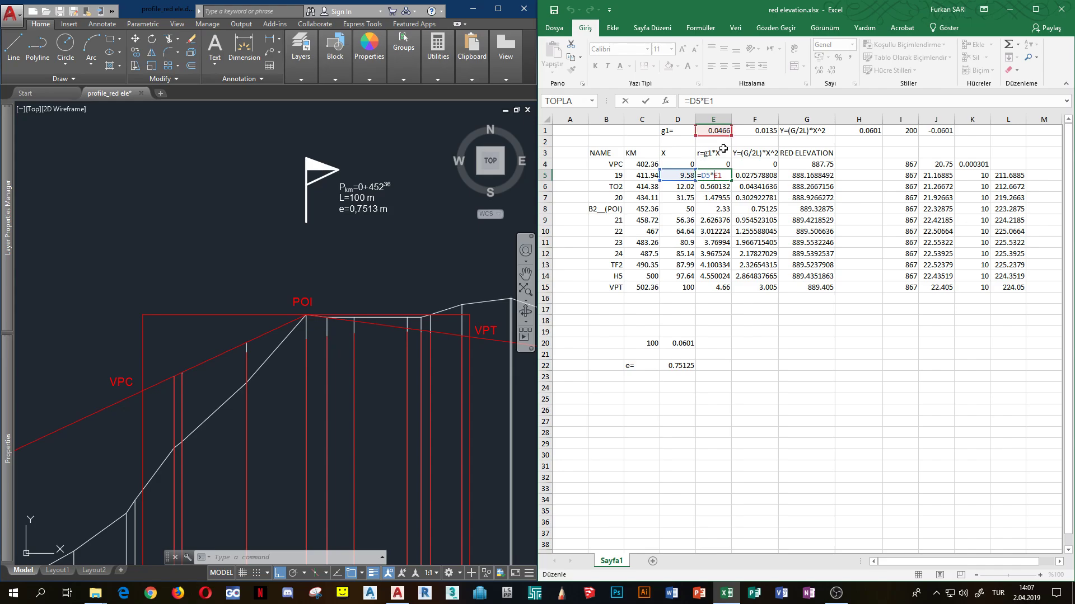
pyautogui.press('Return')
# - Inspect the E7 formula, the H1 grade difference 0.0601 and the I1 curve length 200
pyautogui.doubleClick(712, 198)
pyautogui.press('Escape')
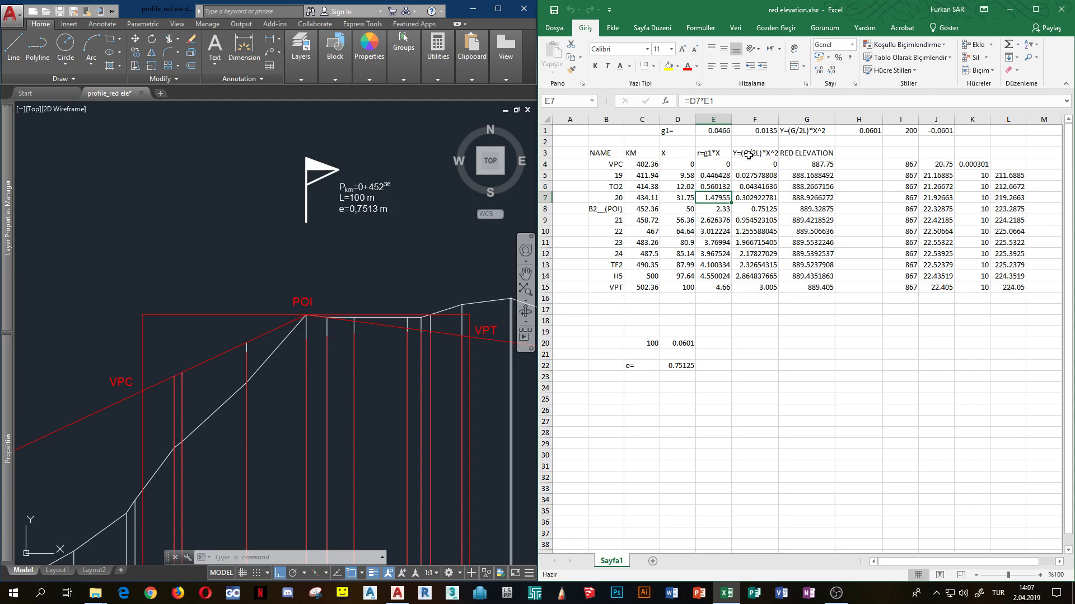
pyautogui.click(876, 129)
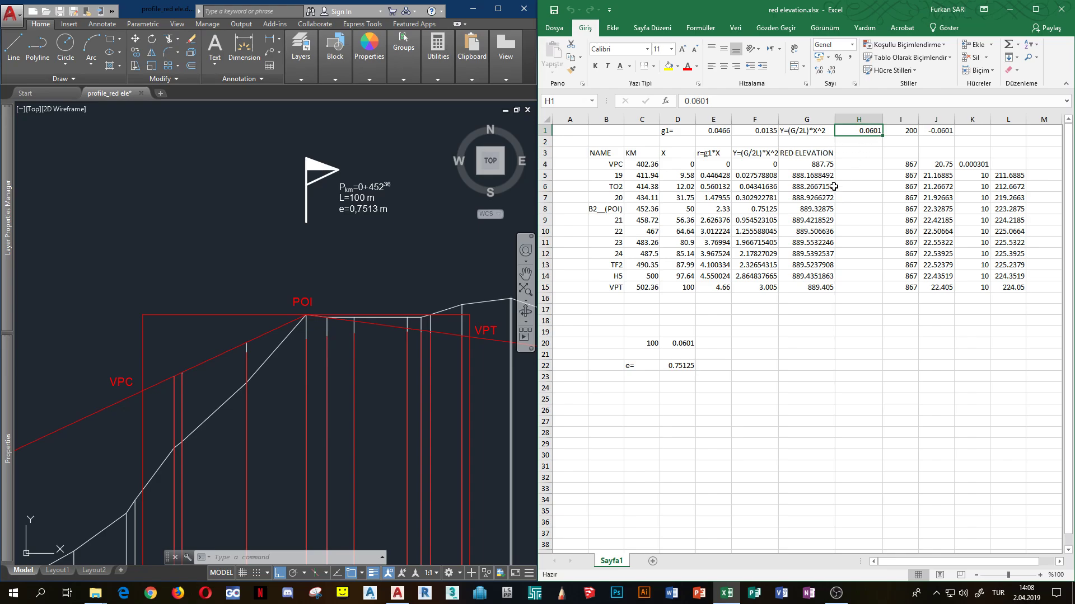
pyautogui.click(912, 132)
# - Commit K4 as =H1/I1 giving 0.000301, and open E6's =D6*E1 formula
pyautogui.doubleClick(962, 164)
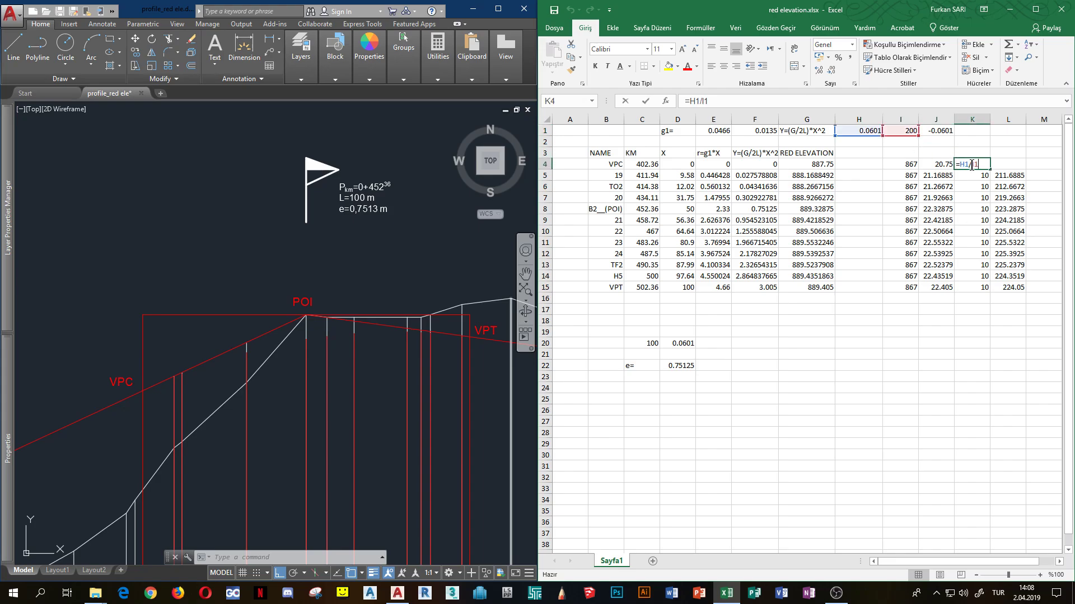
pyautogui.press('Return')
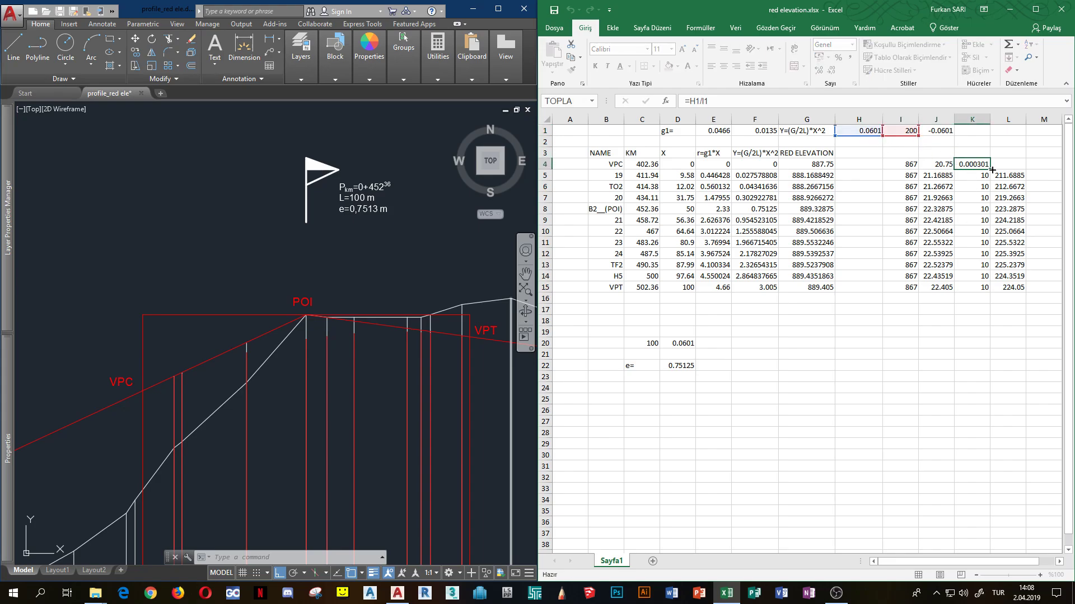
pyautogui.click(971, 162)
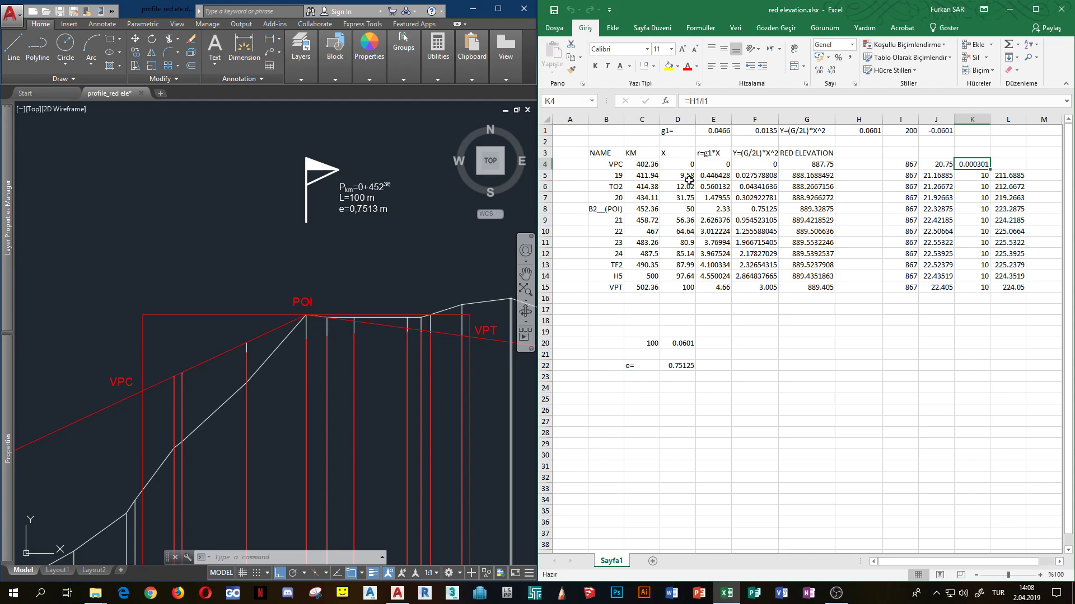
pyautogui.click(718, 187)
pyautogui.doubleClick(719, 188)
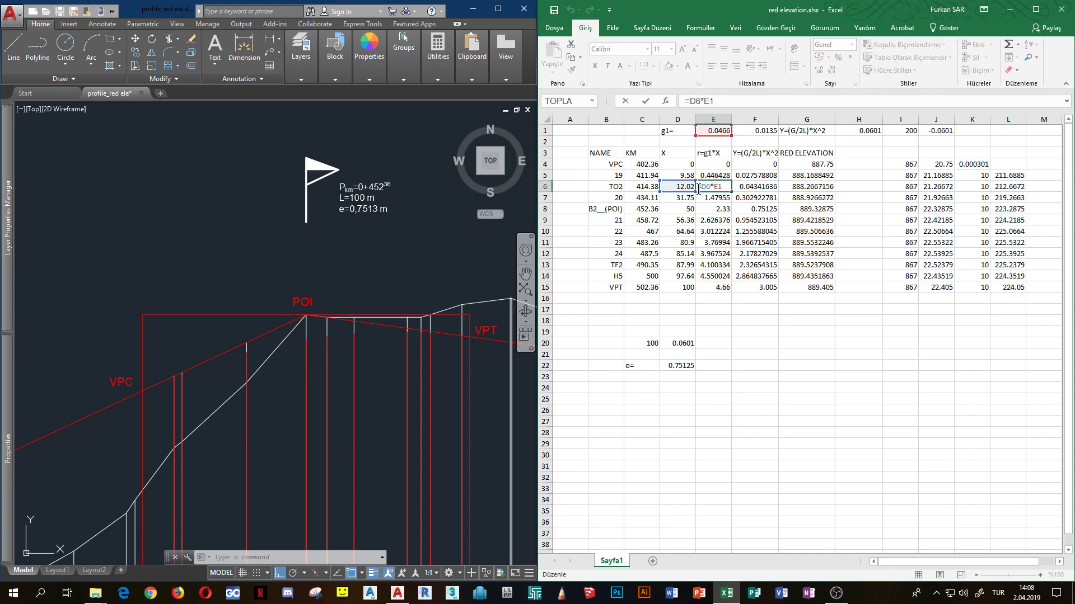
# - Enter =K4*D6^2 in F6 and recommit the K4×X² offsets for stations 20 through 22
pyautogui.click(750, 188)
pyautogui.write('=K4*D6^2')
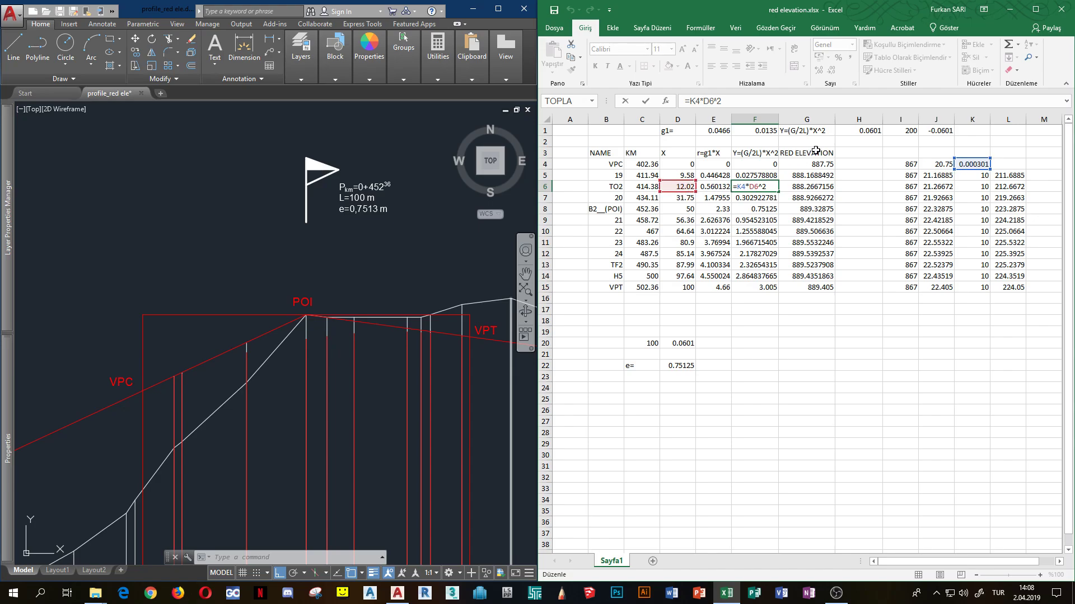
pyautogui.press('Return')
pyautogui.press('F2')
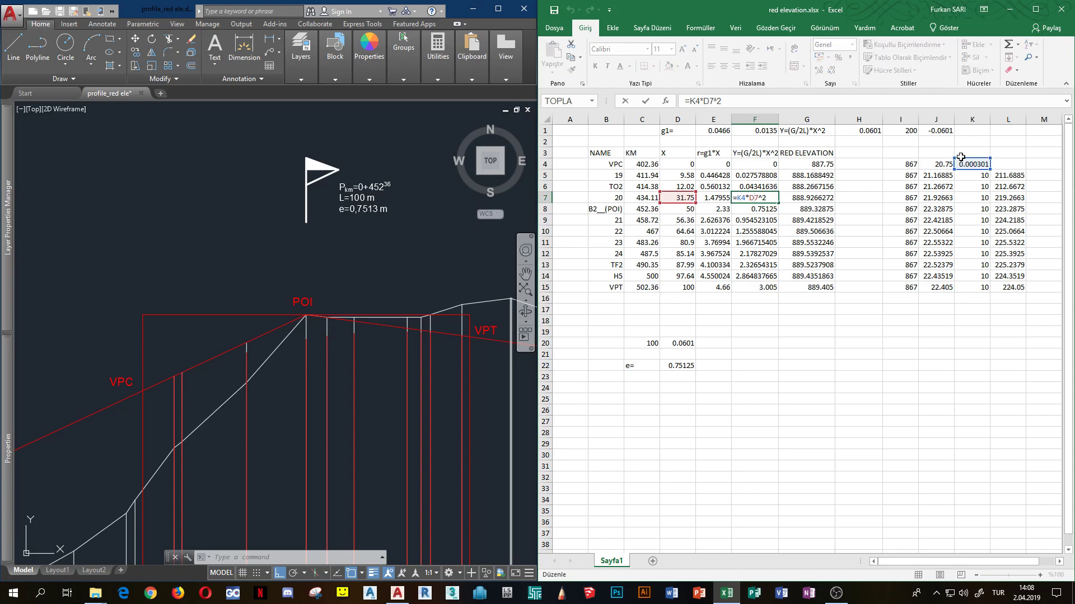
pyautogui.press('Return')
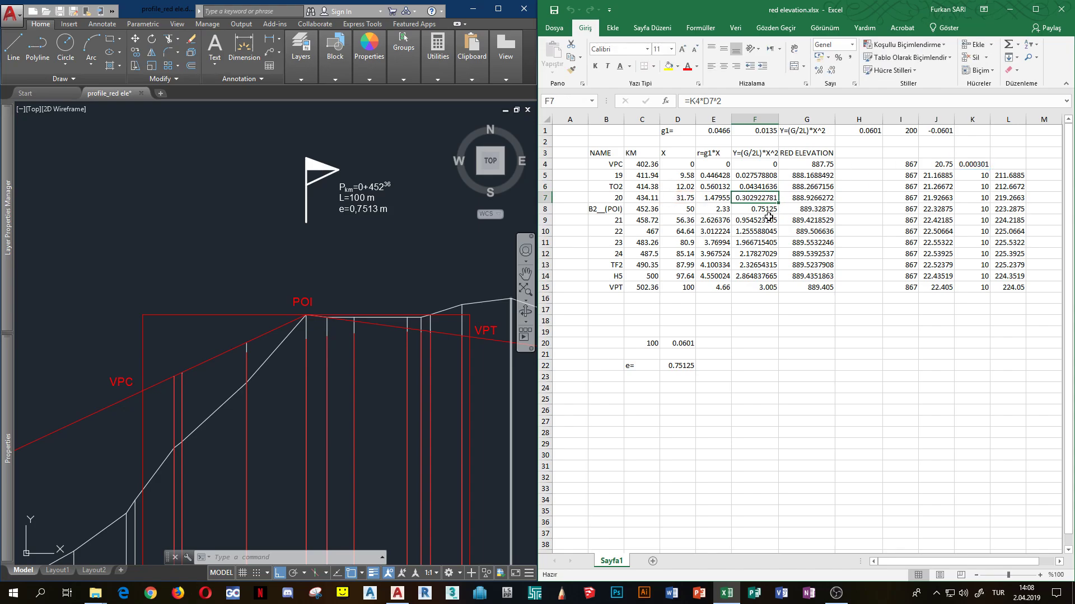
pyautogui.click(760, 218)
pyautogui.press('F2')
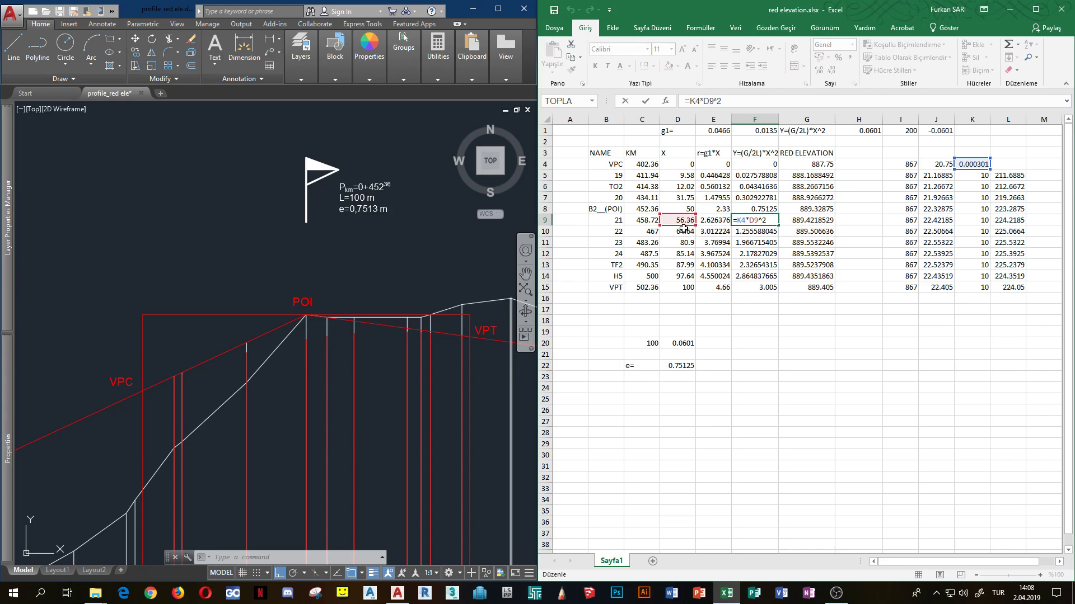
pyautogui.press('Return')
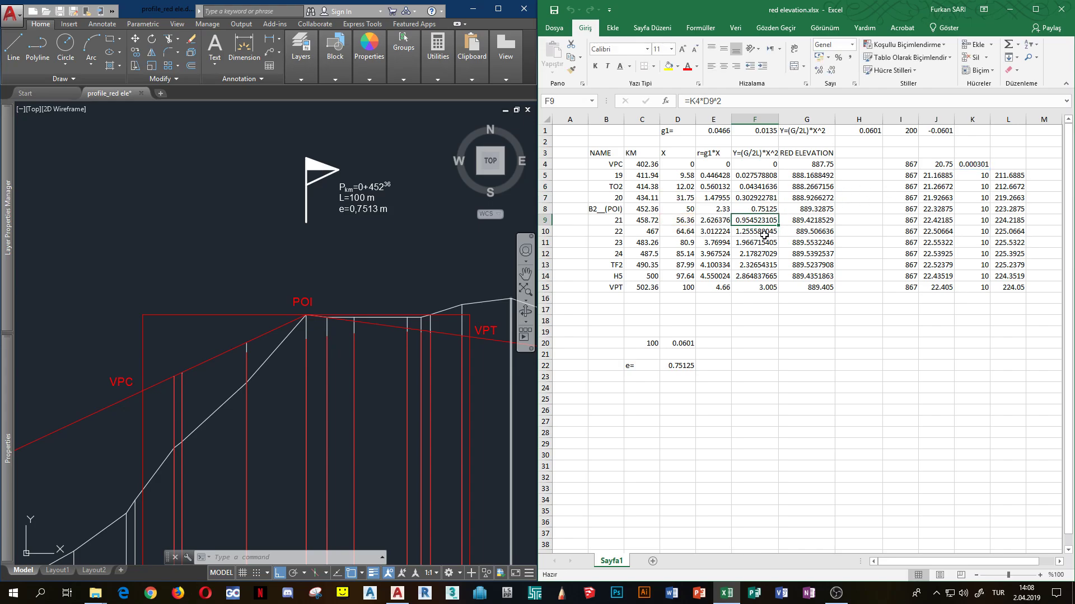
pyautogui.press('F2')
pyautogui.press('Escape')
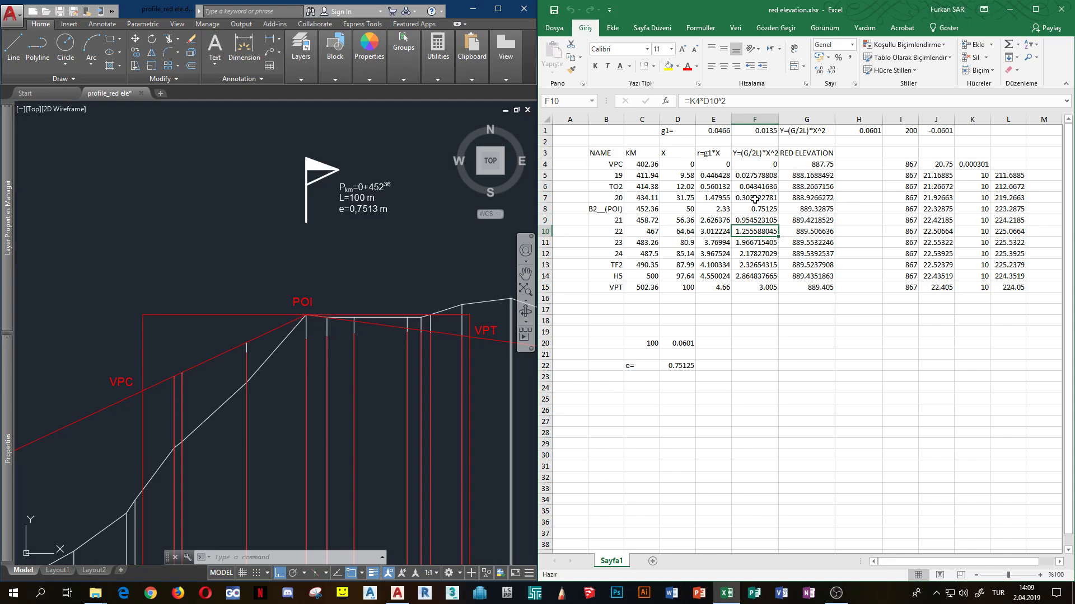
pyautogui.click(804, 175)
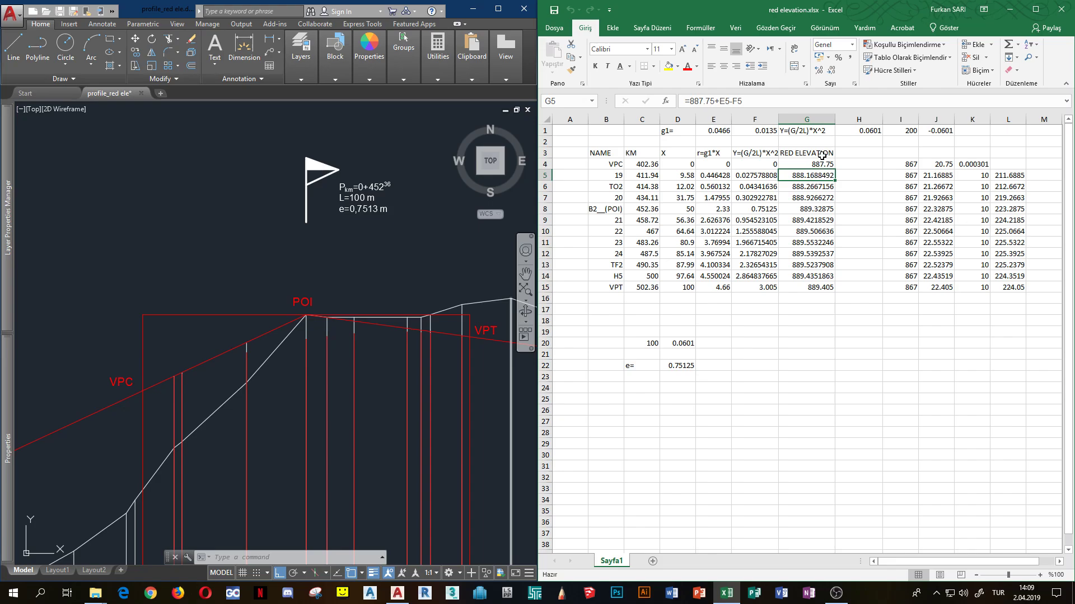
# - Display the =887.75+E−F red elevation formulas for station 19 and TO2, from the 887.75 VPC level
pyautogui.click(819, 164)
pyautogui.doubleClick(811, 175)
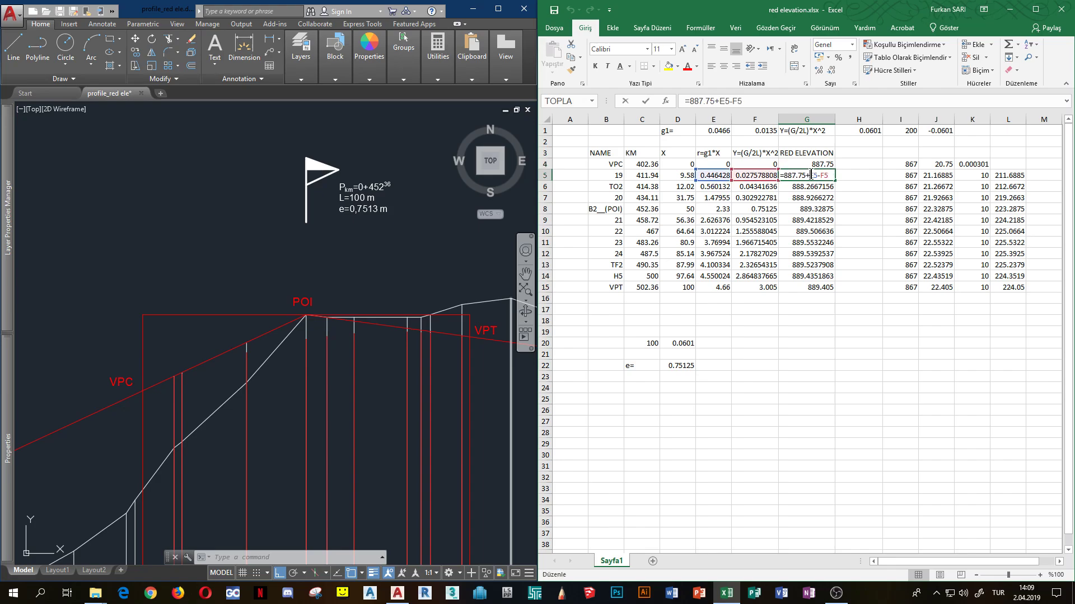
pyautogui.press('Escape')
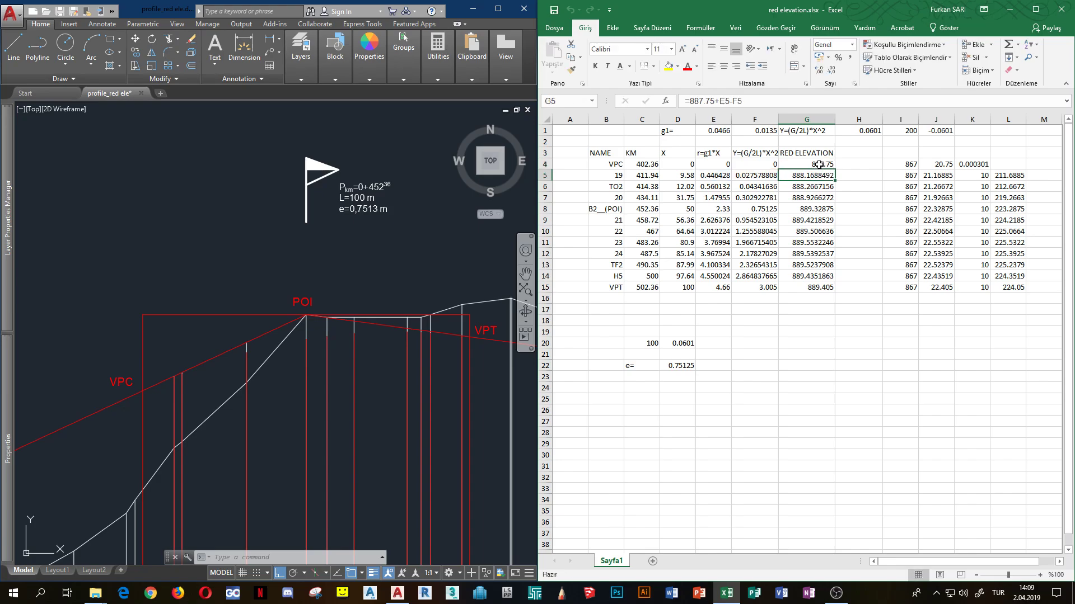
pyautogui.click(821, 164)
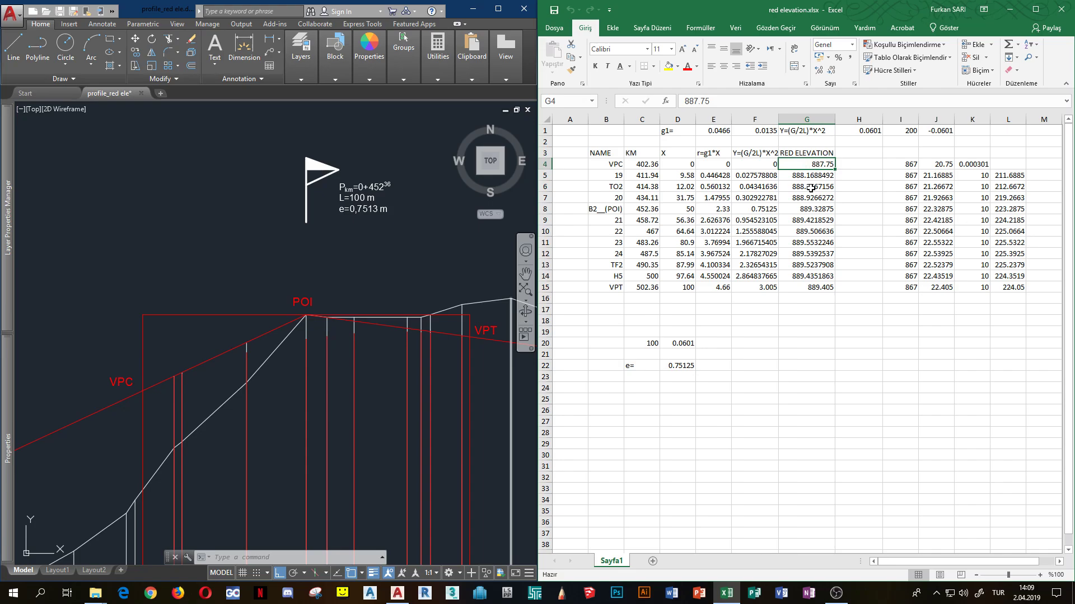
pyautogui.doubleClick(810, 188)
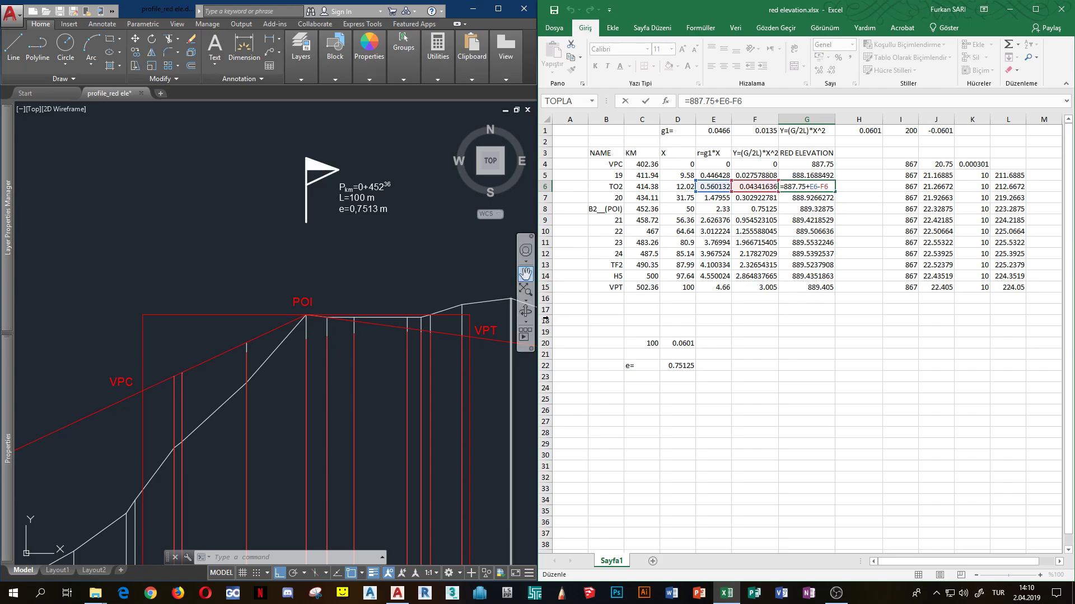
# - Recommit TO2's red elevation =887.75+E6-F6, giving 888.2667156
pyautogui.moveTo(810, 189); pyautogui.dragTo(819, 190)
pyautogui.press('Return')
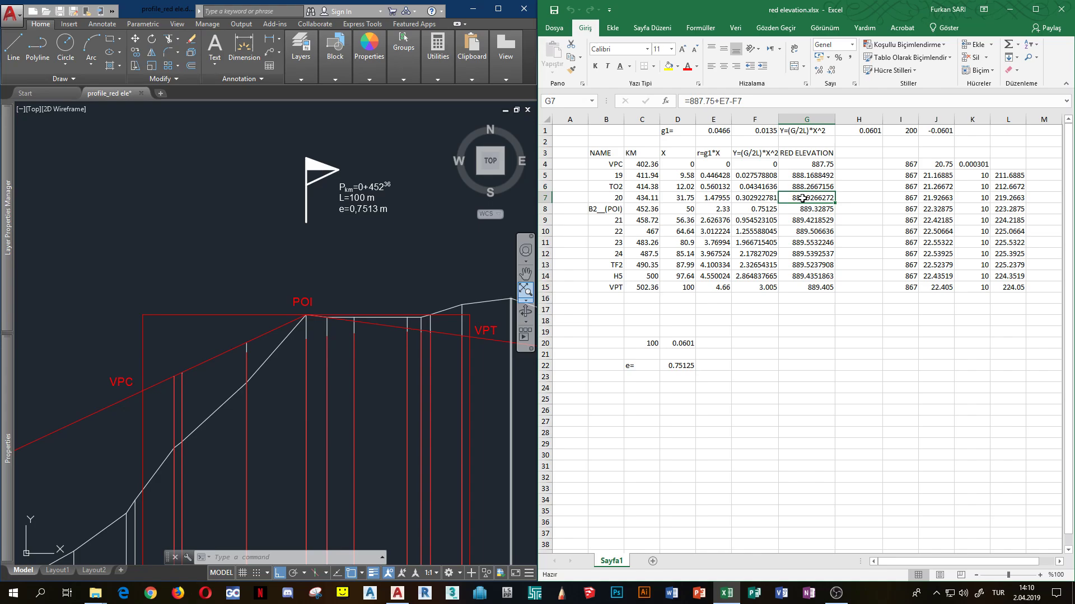
pyautogui.click(810, 188)
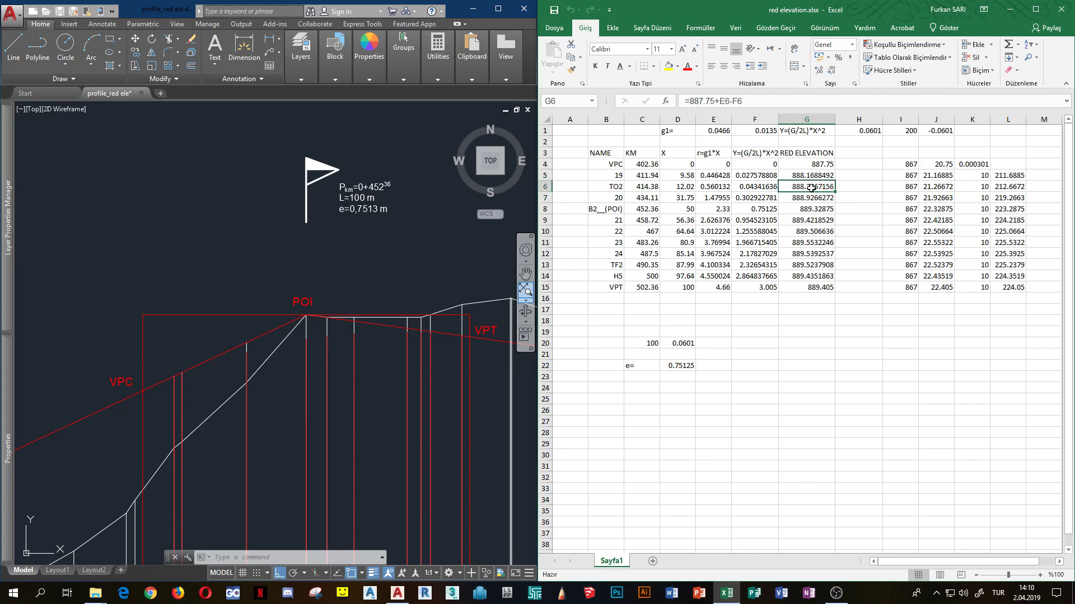
pyautogui.doubleClick(811, 189)
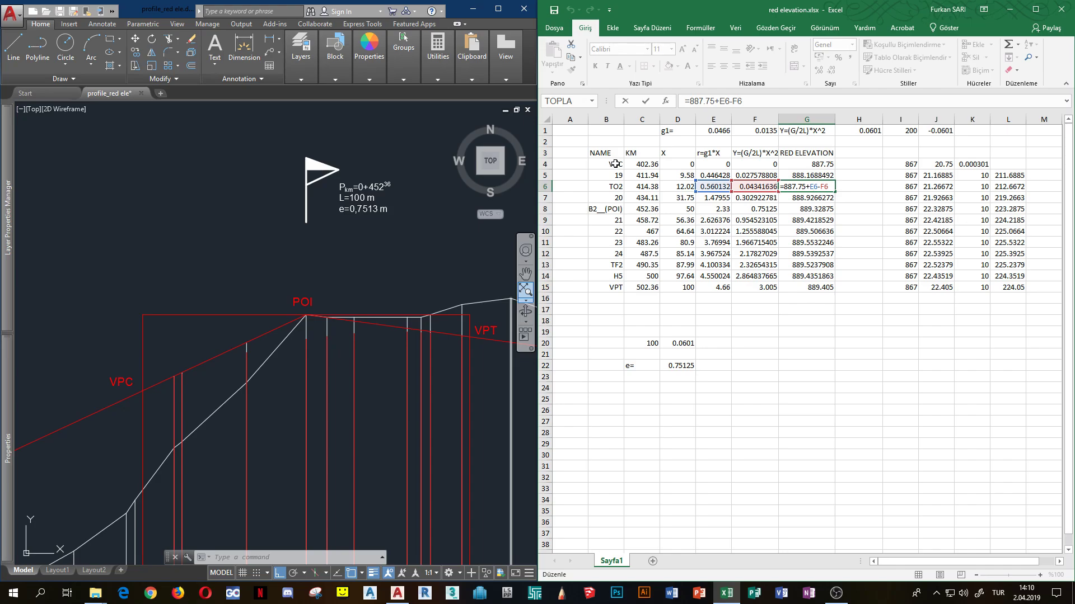
pyautogui.click(806, 201)
# - Recommit the red elevations for station 20, POI and 21, then check station 22's 889.506636
pyautogui.doubleClick(805, 200)
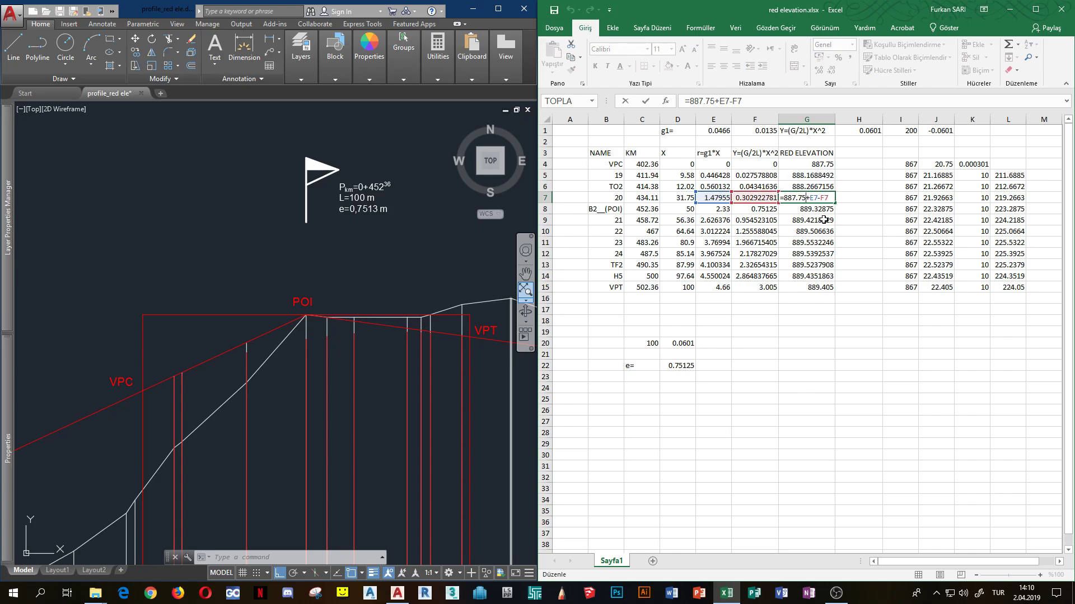
pyautogui.press('Return')
pyautogui.doubleClick(808, 209)
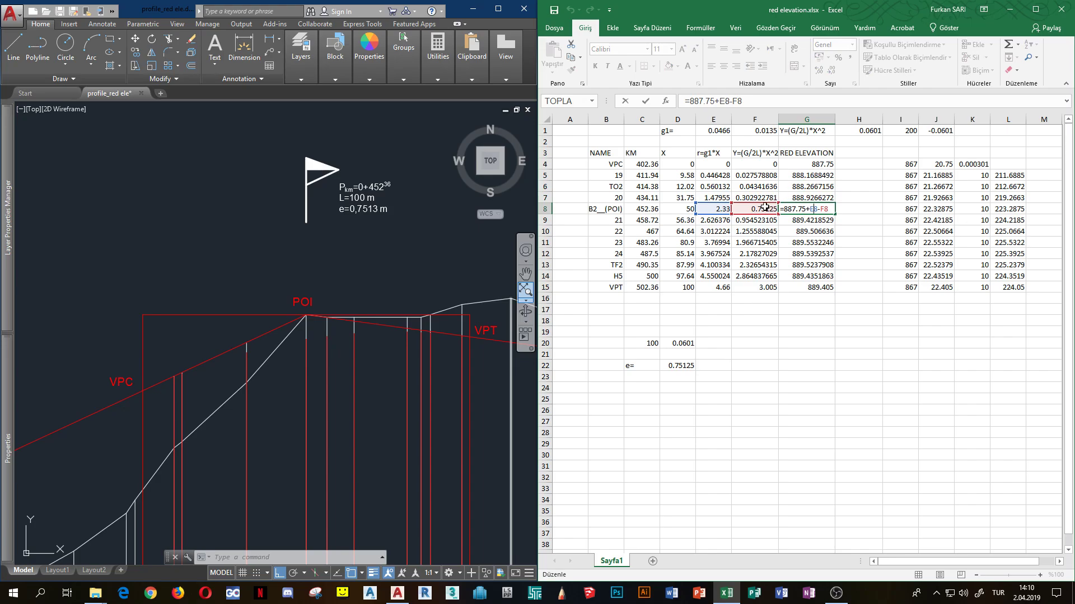
pyautogui.press('Return')
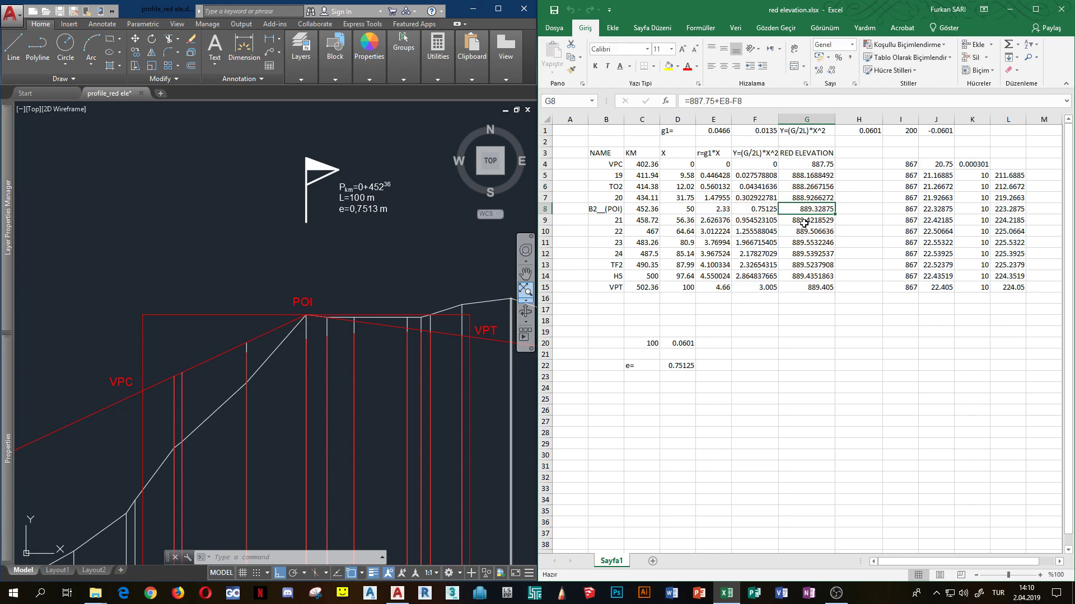
pyautogui.doubleClick(801, 222)
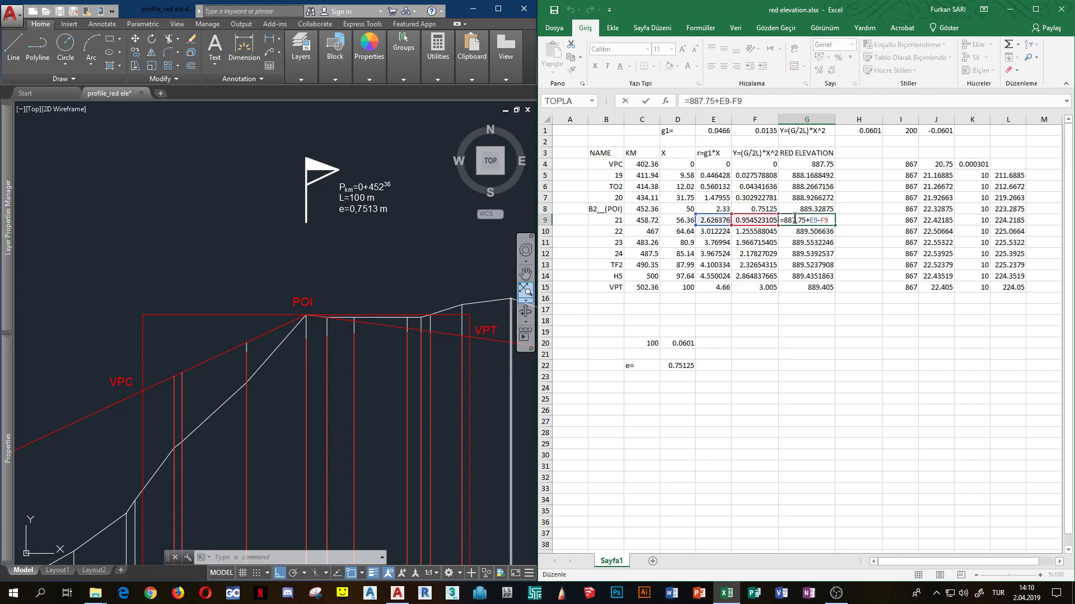
pyautogui.press('Return')
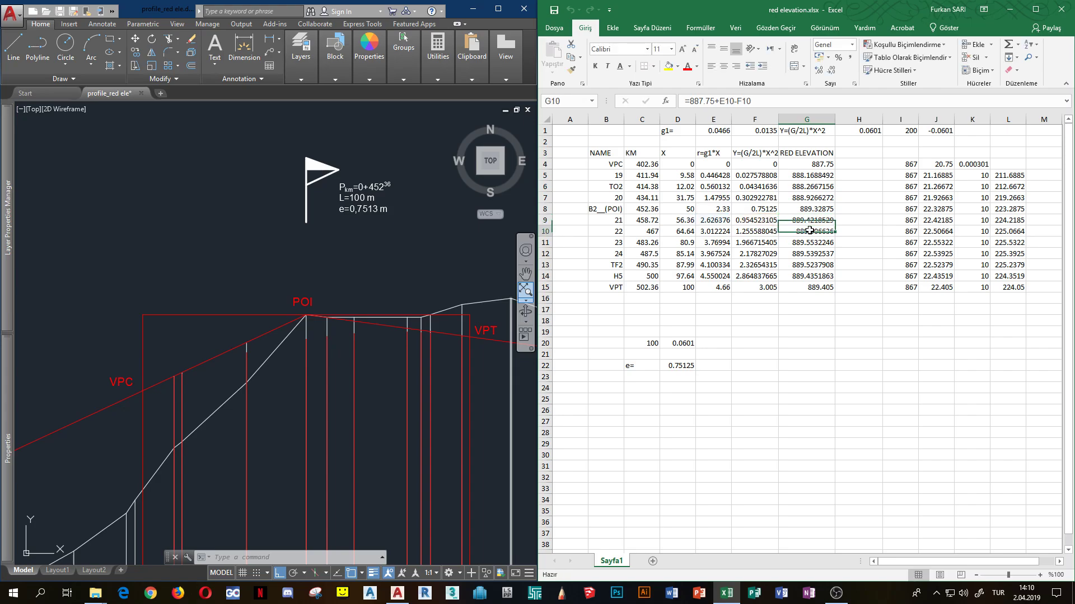
pyautogui.doubleClick(810, 230)
pyautogui.press('Escape')
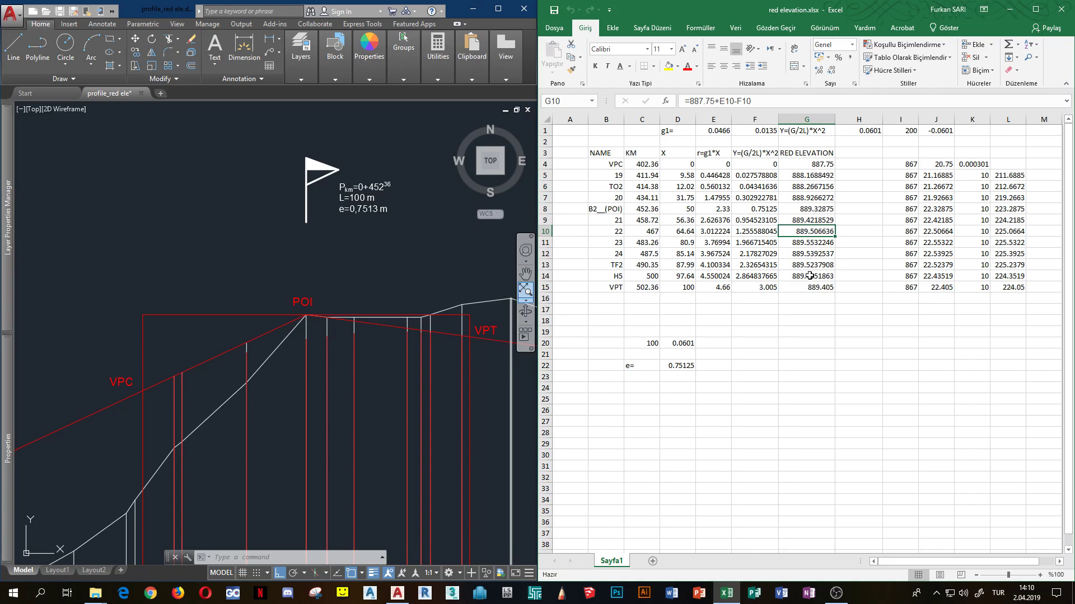
# - Zoom out and shift the view to frame the whole profile and table
pyautogui.scroll(-1, 851, 272)
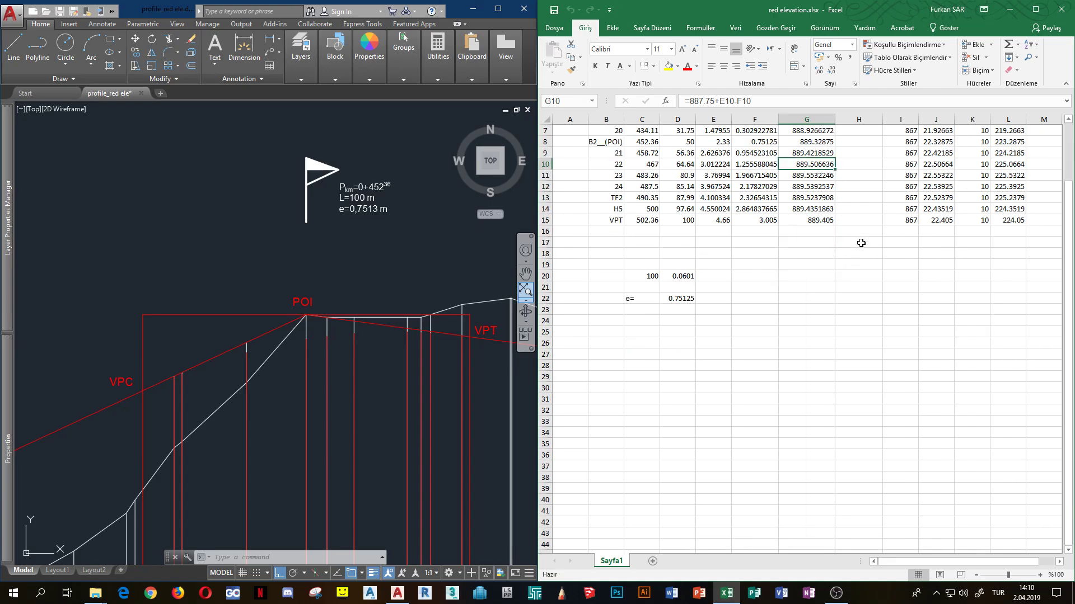
pyautogui.scroll(1, 862, 235)
pyautogui.scroll(-4, 433, 272)
pyautogui.scroll(-3, 396, 259)
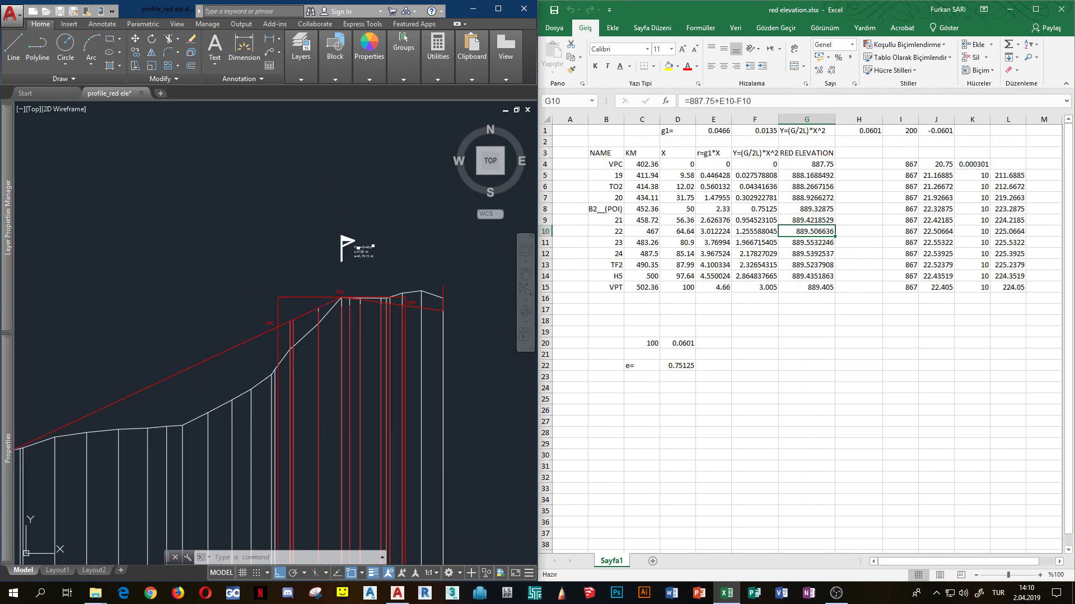
pyautogui.moveTo(326, 269); pyautogui.dragTo(302, 290, button='middle')
# - Frame the 867,00 datum at the profile start, then check column I's 867 value for station 19
pyautogui.scroll(3, 168, 380)
pyautogui.scroll(3, 201, 364)
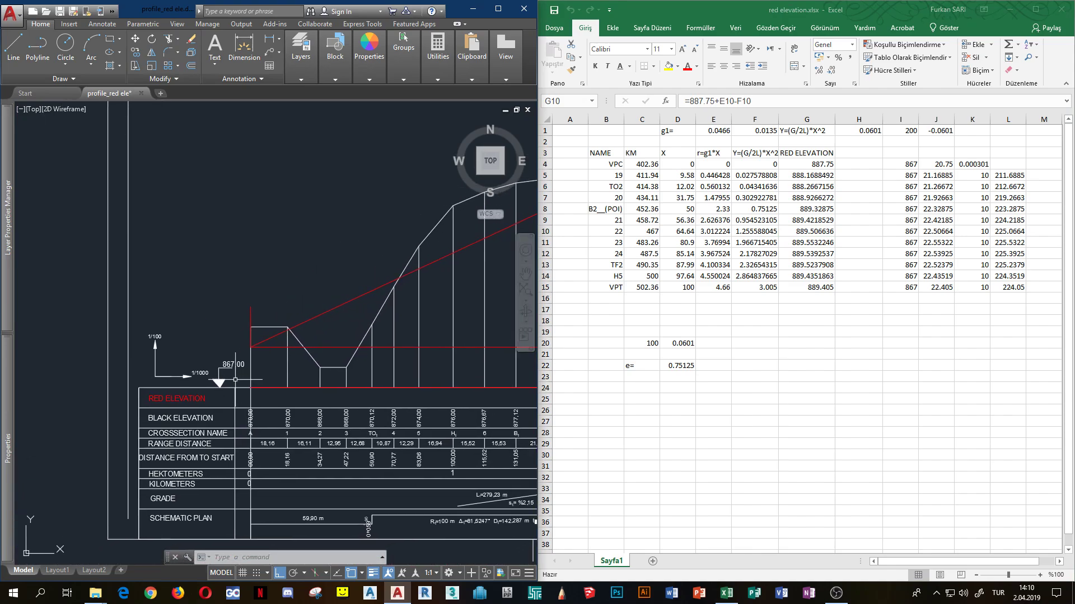
pyautogui.scroll(2, 235, 336)
pyautogui.moveTo(286, 343); pyautogui.dragTo(246, 394, button='middle')
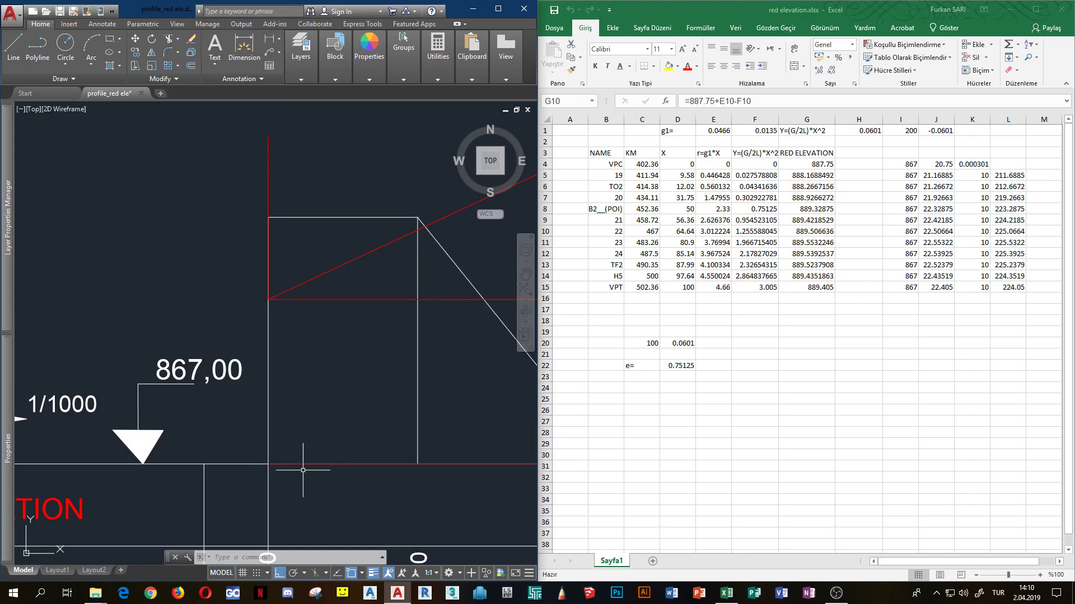
pyautogui.scroll(-3, 378, 448)
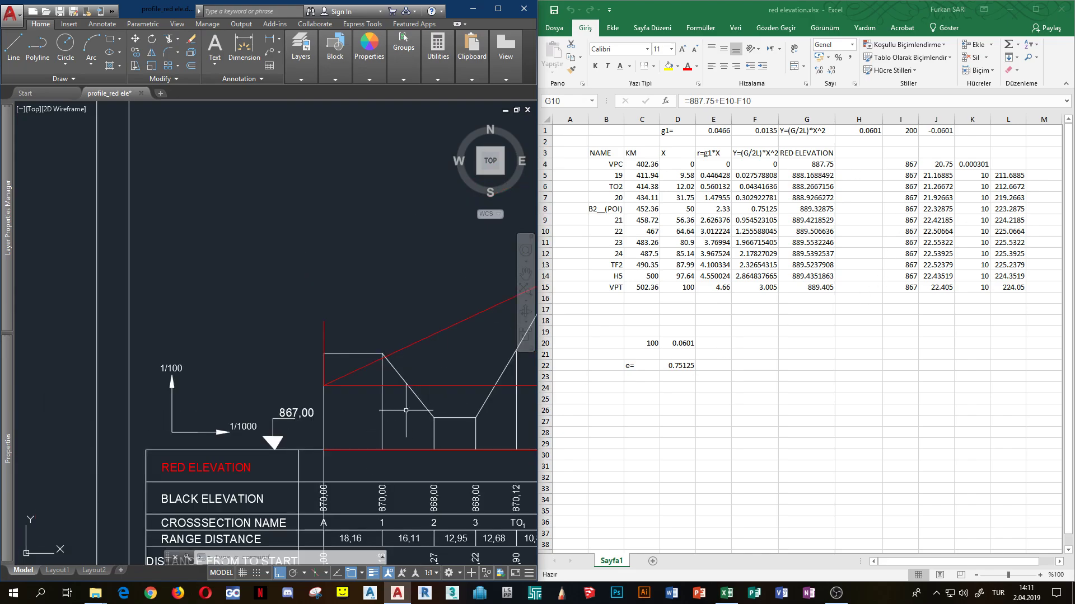
pyautogui.scroll(2, 405, 410)
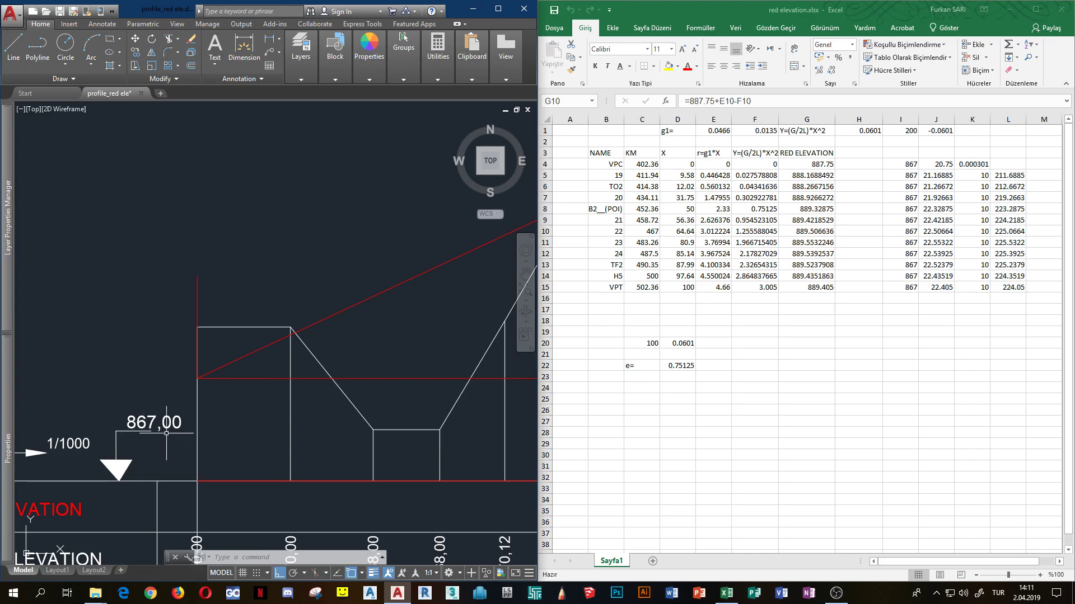
pyautogui.click(912, 163)
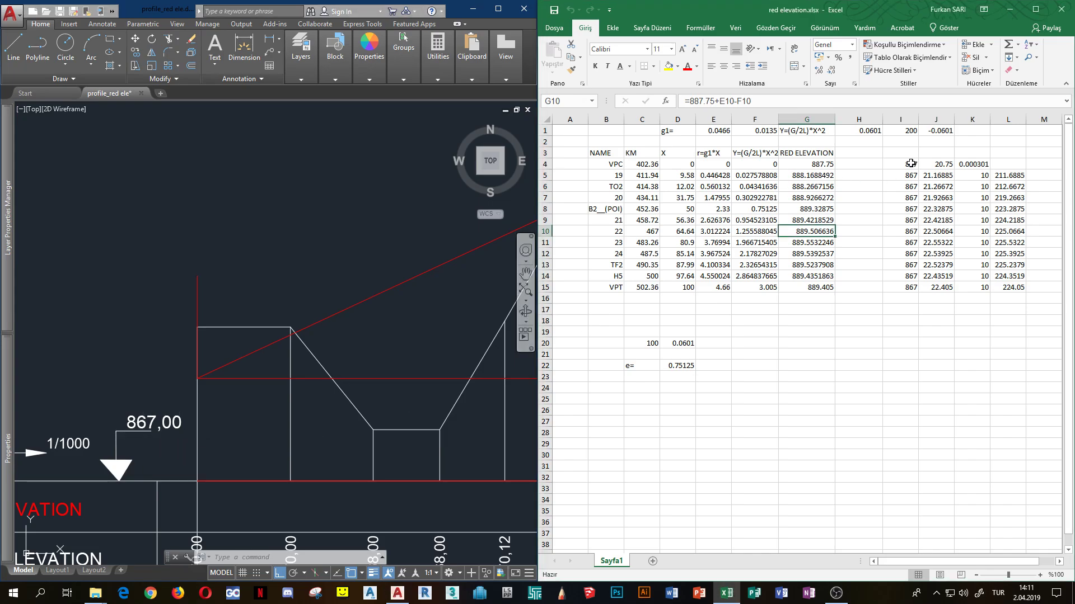
pyautogui.click(908, 175)
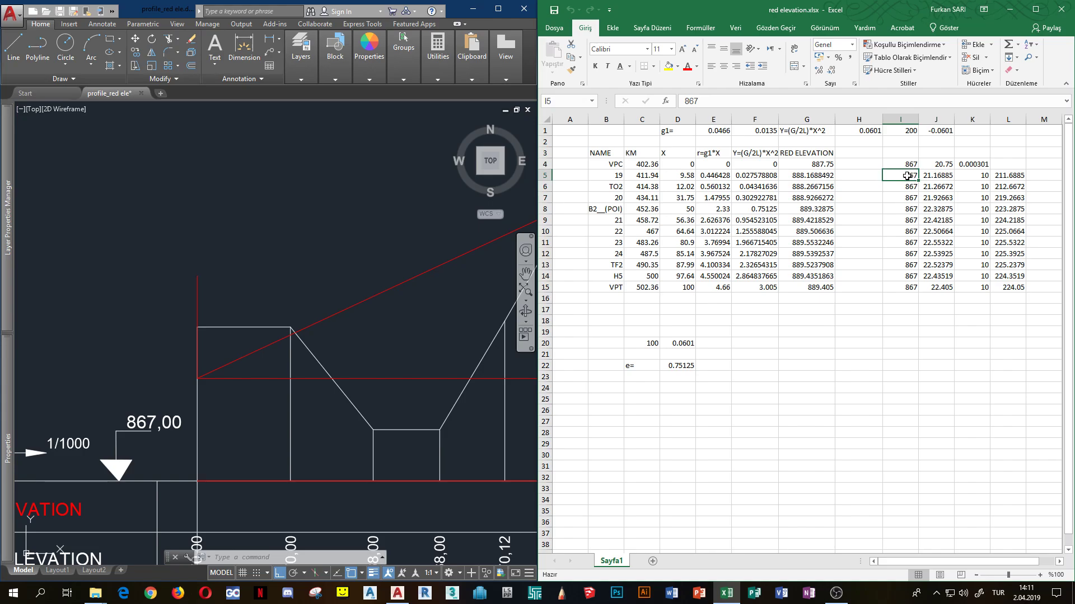
# - Check the existing height-above-datum formulas for station 19, TO2 and station 20
pyautogui.click(826, 177)
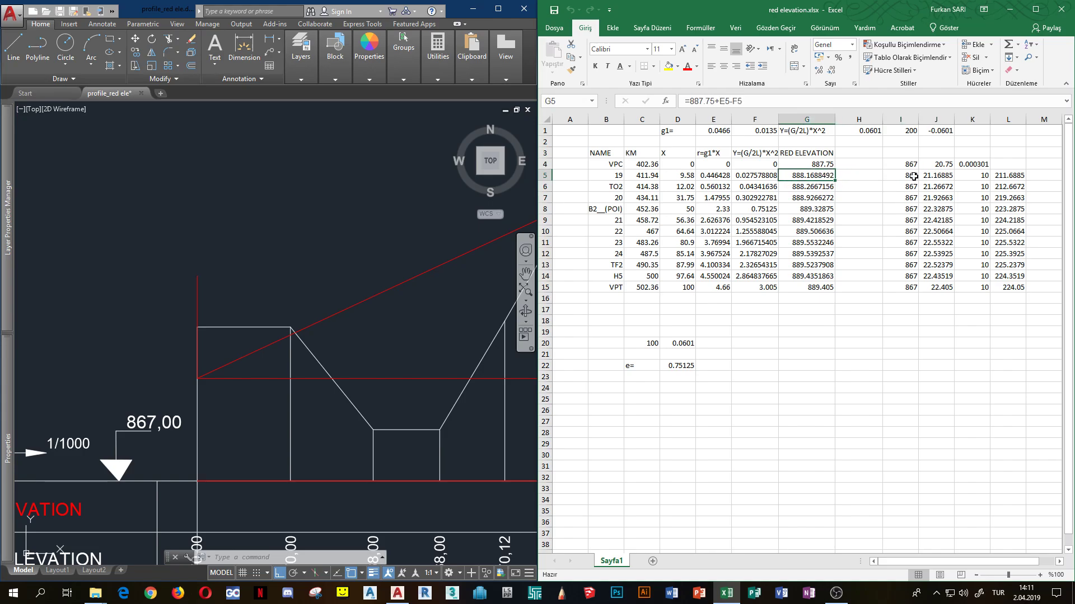
pyautogui.doubleClick(948, 175)
pyautogui.press('Escape')
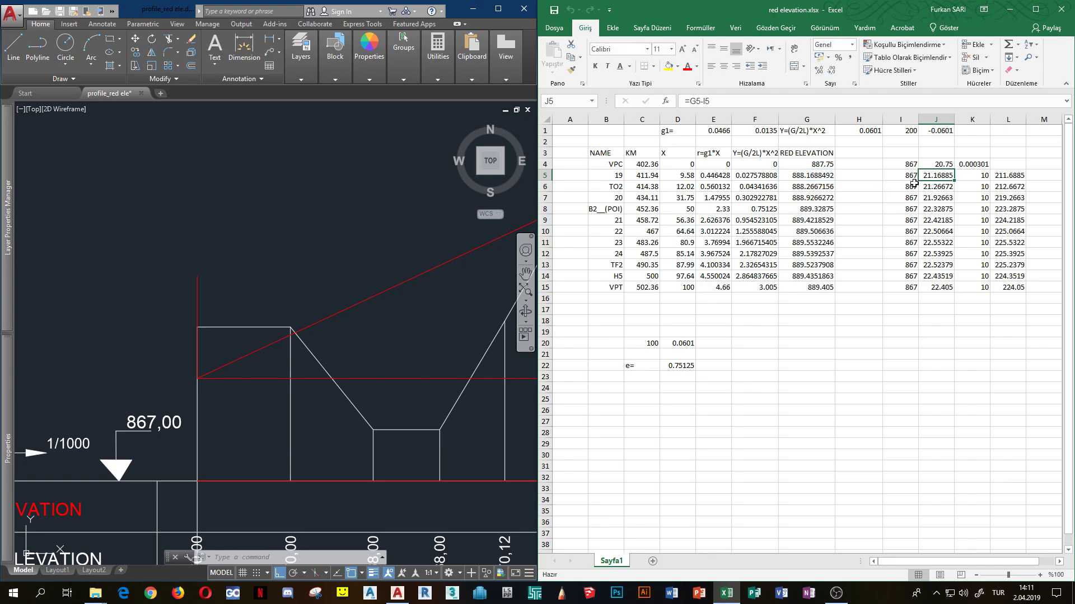
pyautogui.click(942, 186)
pyautogui.doubleClick(942, 186)
pyautogui.press('Escape')
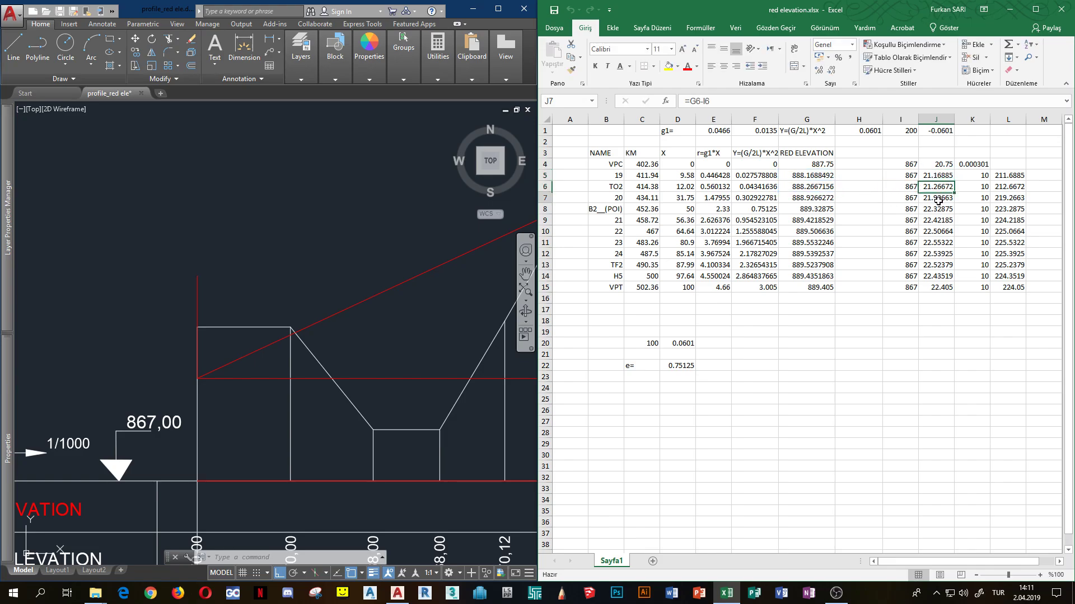
pyautogui.doubleClick(929, 199)
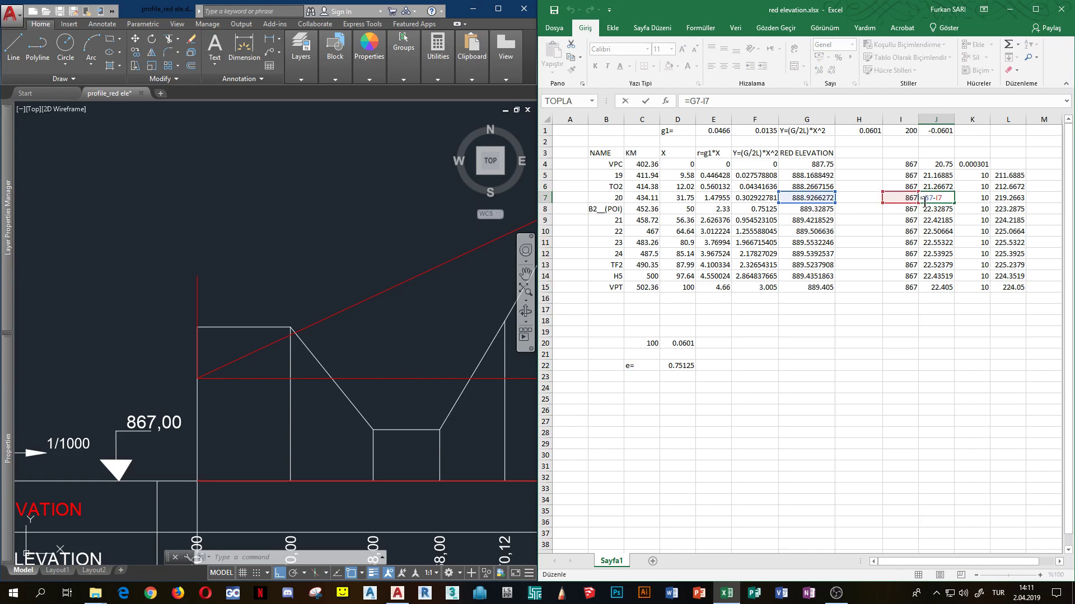
# - Enter =G8-I8 in J8 for row 8's height above the 867 datum
pyautogui.doubleClick(806, 209)
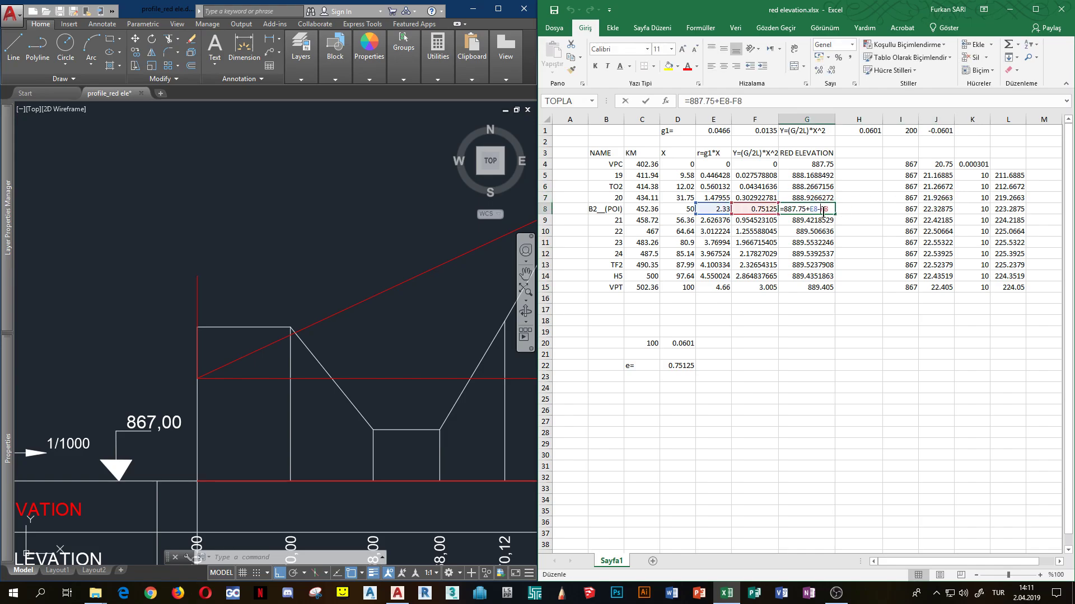
pyautogui.click(935, 209)
pyautogui.write('=')
pyautogui.click(806, 208)
pyautogui.write('-')
pyautogui.click(899, 211)
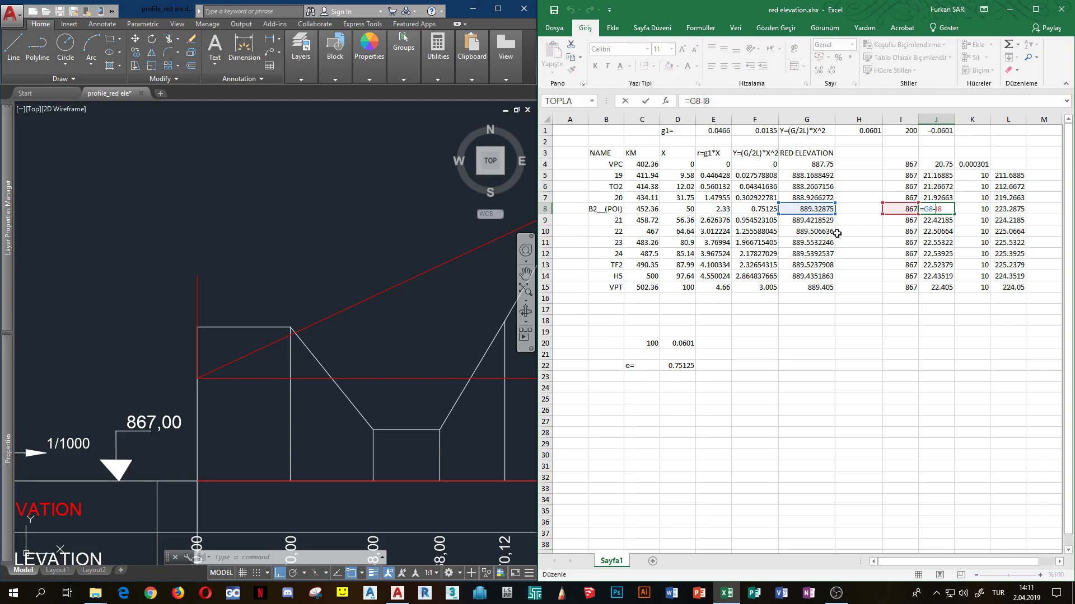
pyautogui.press('Return')
# - Enter =G11-I11 in J11 for row 11's height above the 867 datum
pyautogui.doubleClick(817, 242)
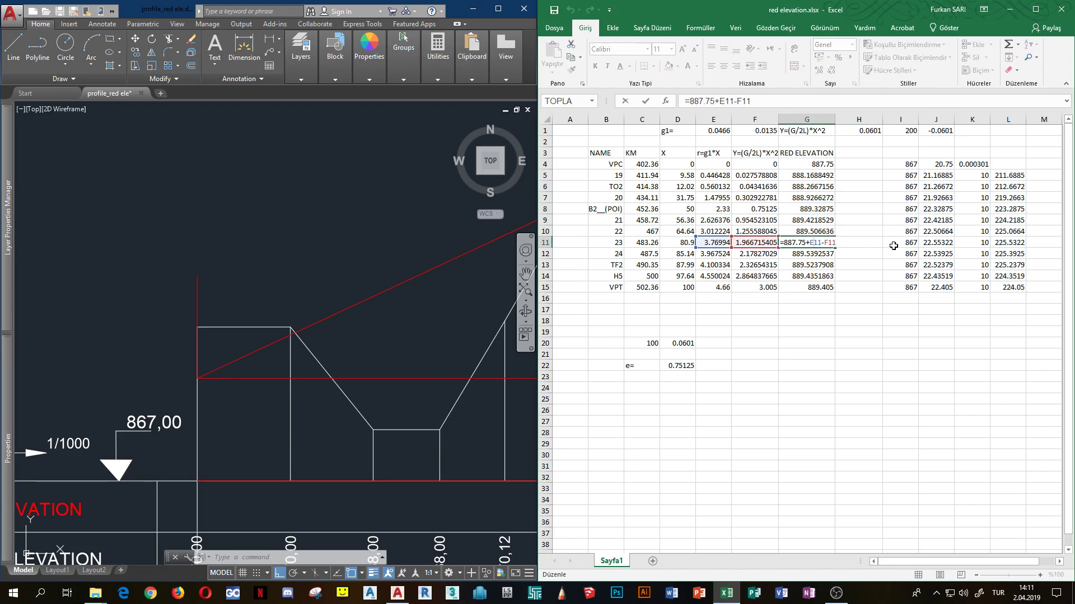
pyautogui.press('Escape')
pyautogui.click(939, 246)
pyautogui.write('=')
pyautogui.click(817, 242)
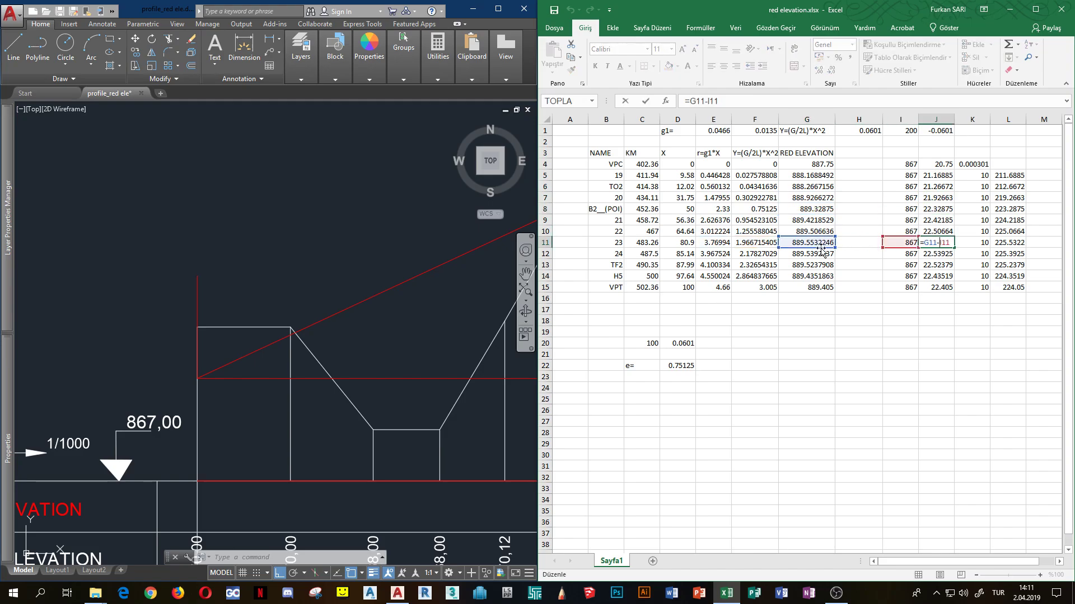
pyautogui.write('-')
pyautogui.click(895, 244)
pyautogui.hotkey('ctrl', 'Return')
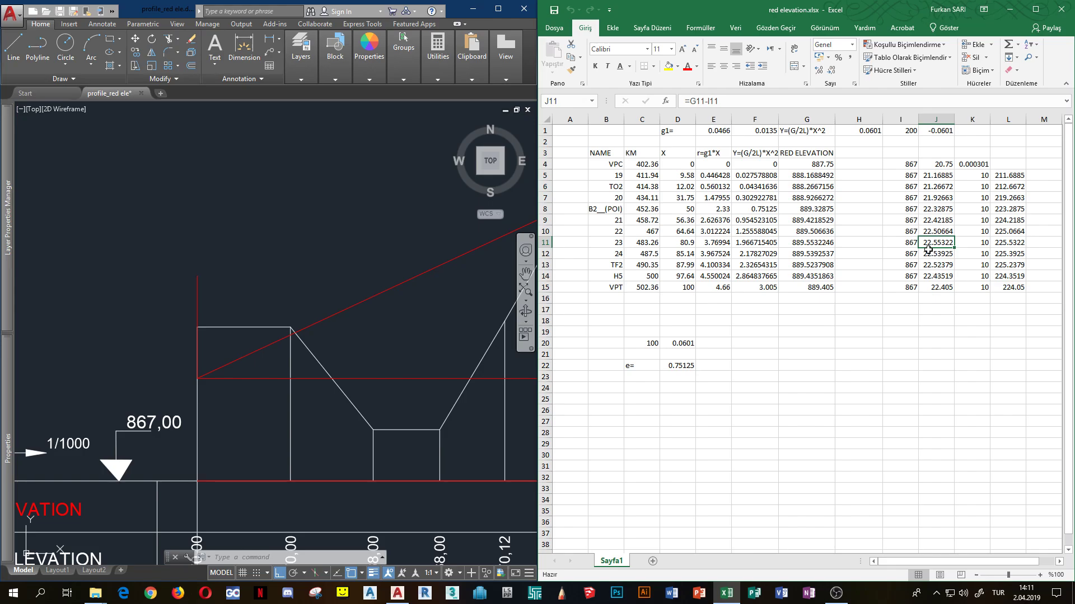
# - Review the height-difference formulas in column J, including J6 and J12
pyautogui.click(948, 267)
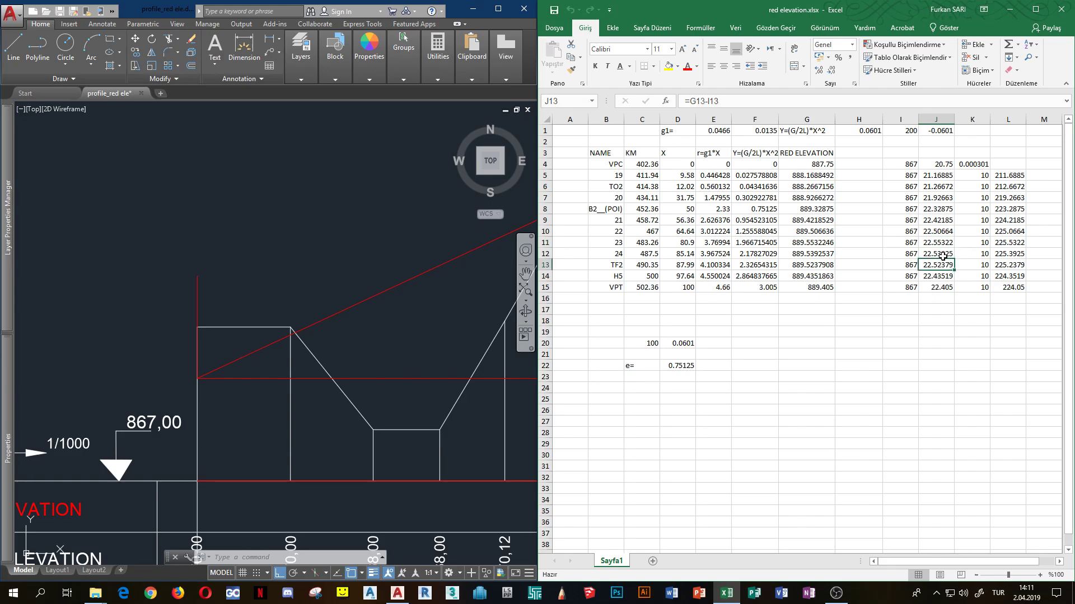
pyautogui.click(942, 221)
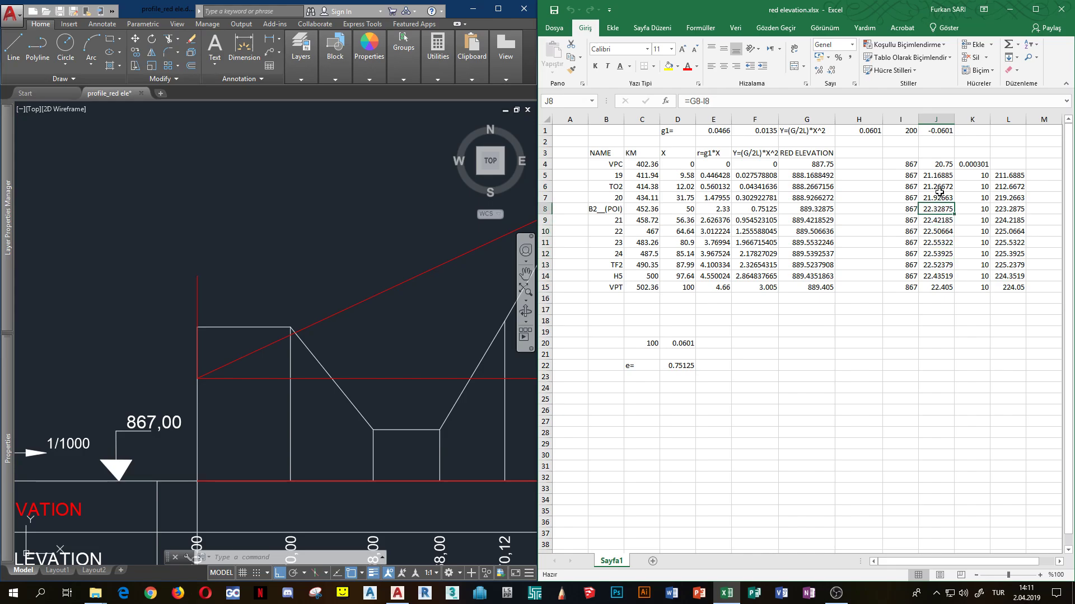
pyautogui.click(940, 197)
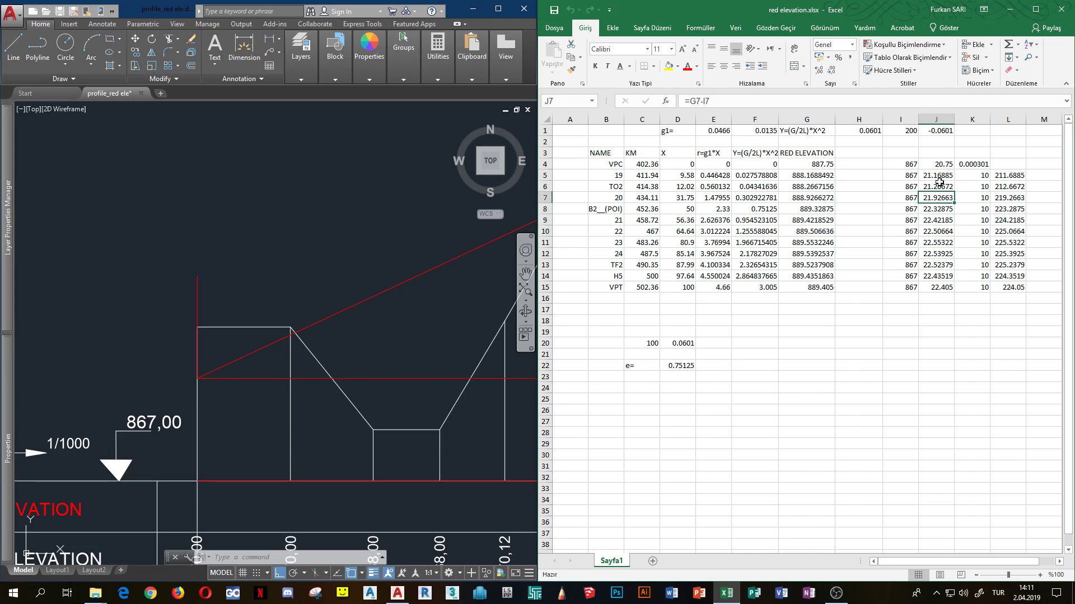
pyautogui.click(945, 252)
# - Show the profile table's RED ELEVATION and BLACK ELEVATION labels in AutoCAD, cancelling any active command
pyautogui.scroll(-3, 353, 366)
pyautogui.scroll(3, 307, 381)
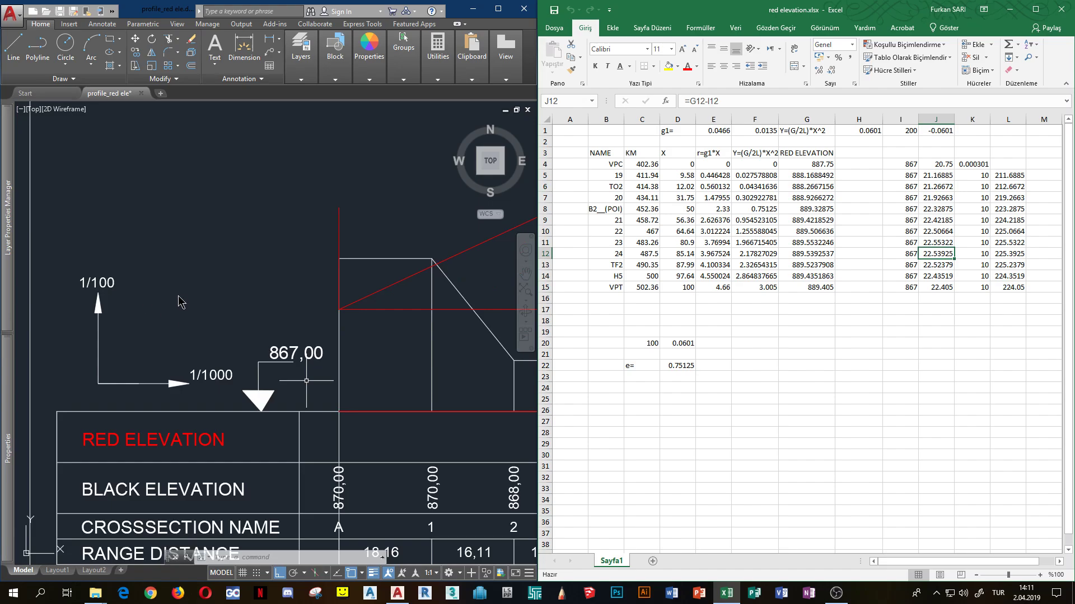
pyautogui.scroll(-3, 176, 313)
pyautogui.scroll(3, 151, 318)
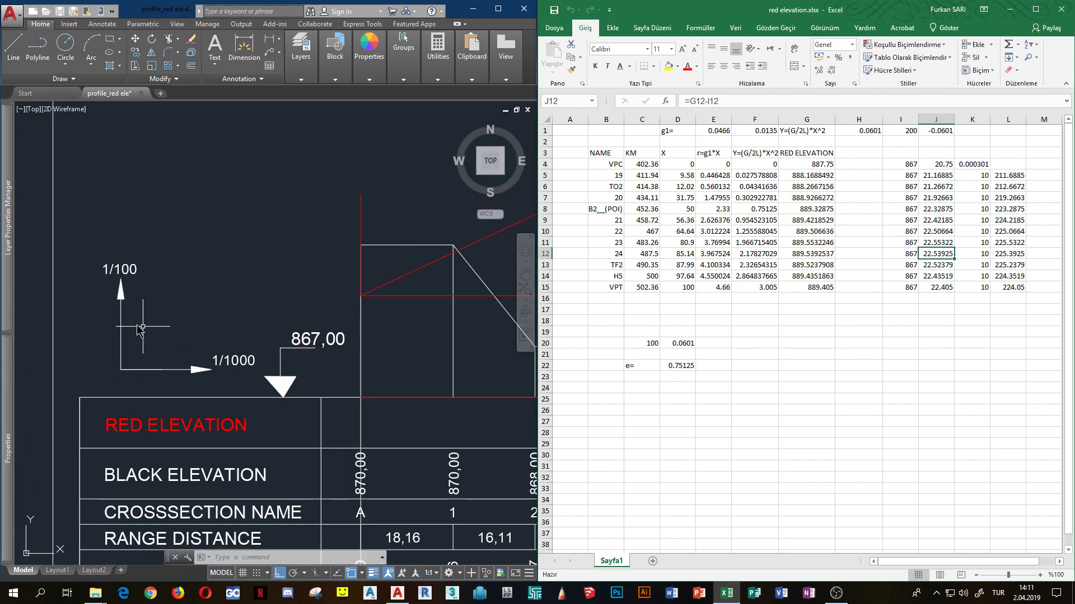
pyautogui.click(120, 291)
pyautogui.press('Escape')
pyautogui.press('Escape')
pyautogui.press('Escape')
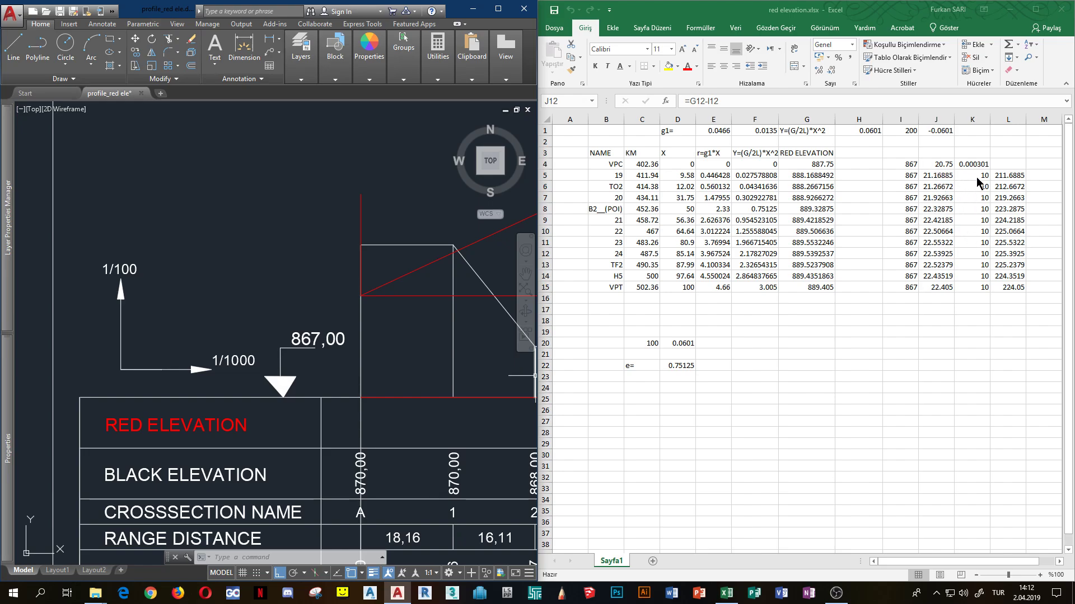
pyautogui.press('Escape')
pyautogui.press('Escape')
pyautogui.press('Escape')
pyautogui.hotkey('alt', 'Tab')
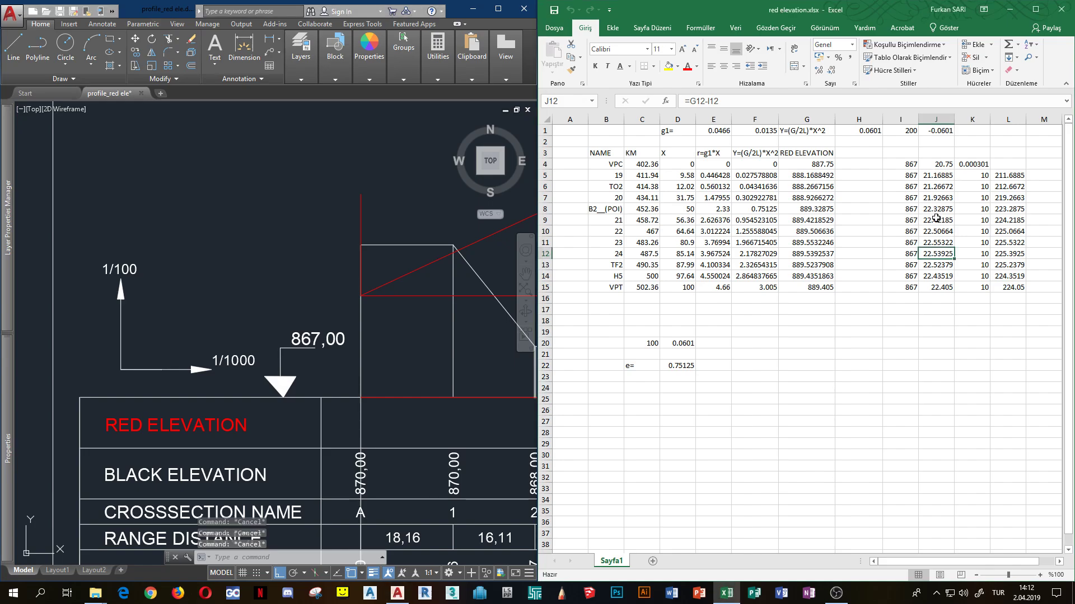
pyautogui.click(980, 178)
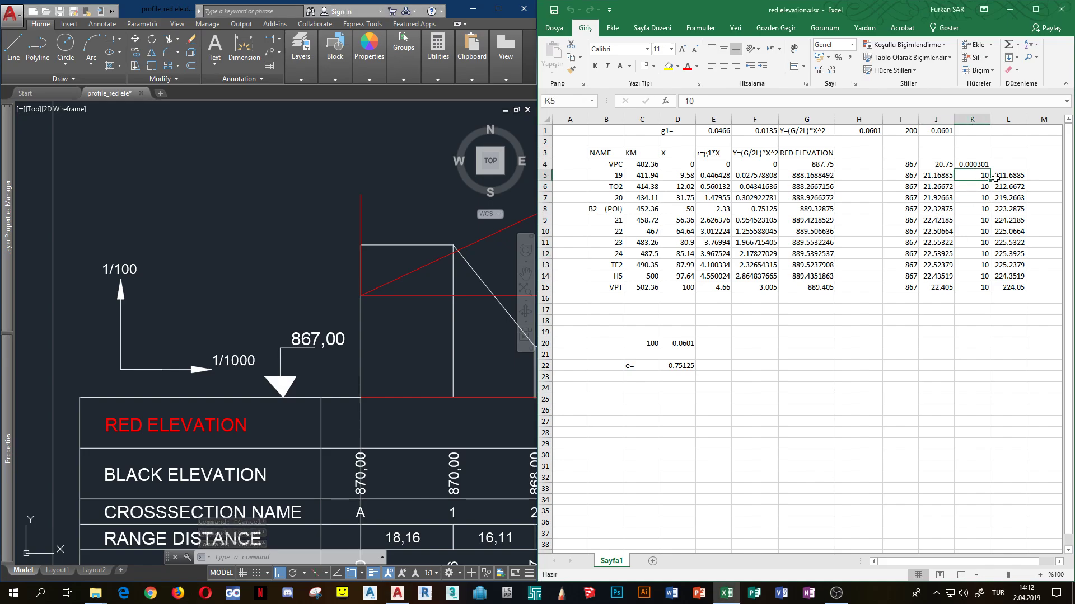
pyautogui.click(1005, 174)
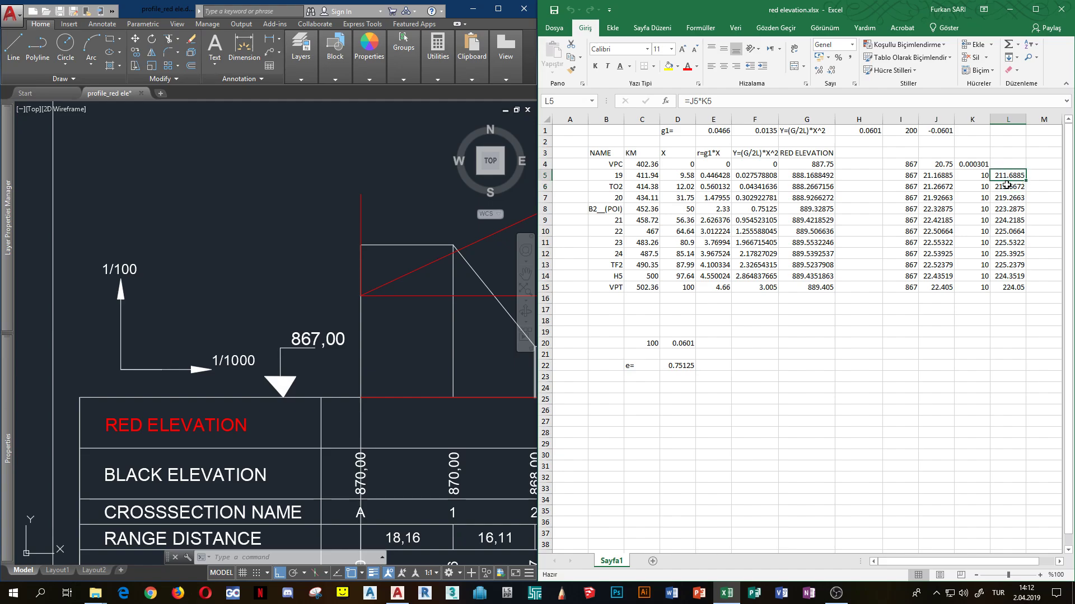
pyautogui.click(1001, 190)
pyautogui.doubleClick(1009, 197)
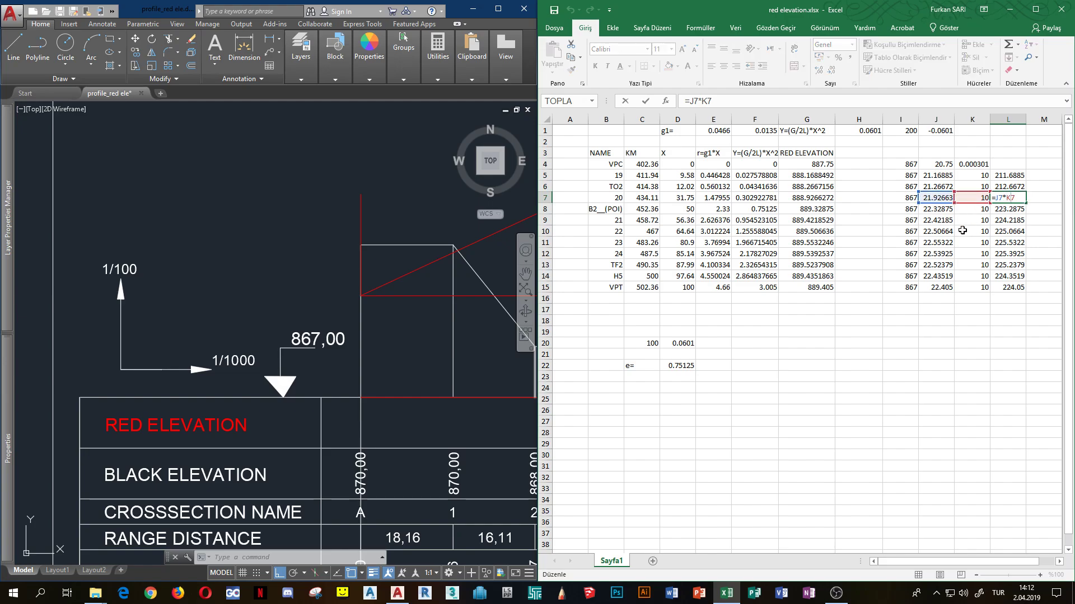
pyautogui.press('Return')
pyautogui.doubleClick(1007, 223)
pyautogui.press('Escape')
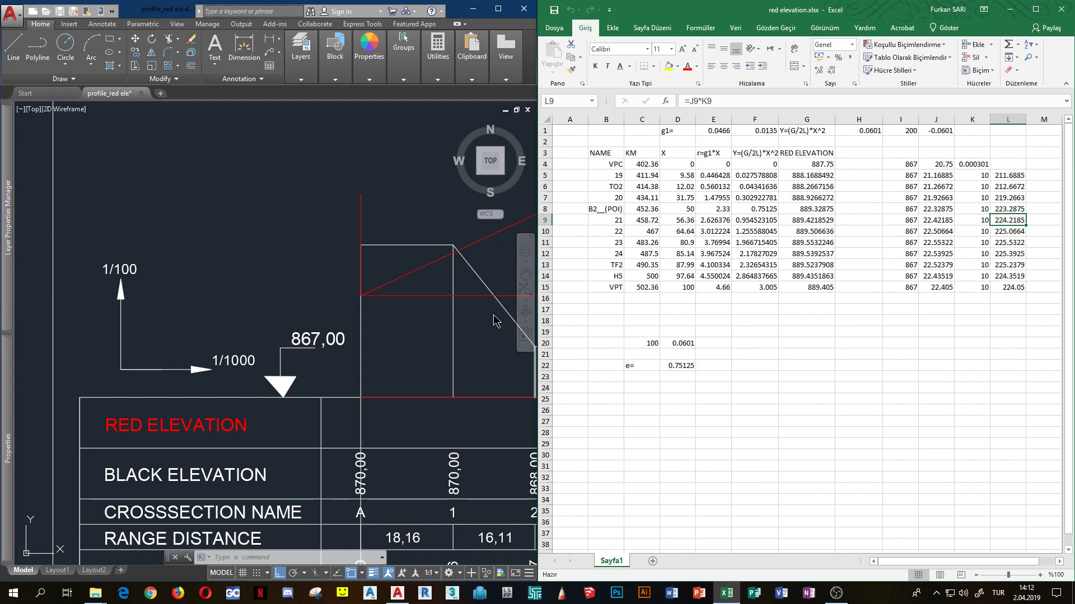
# - Zoom and pan to the vertical station lines near H4 and TO2 below the curve
pyautogui.scroll(-4, 362, 301)
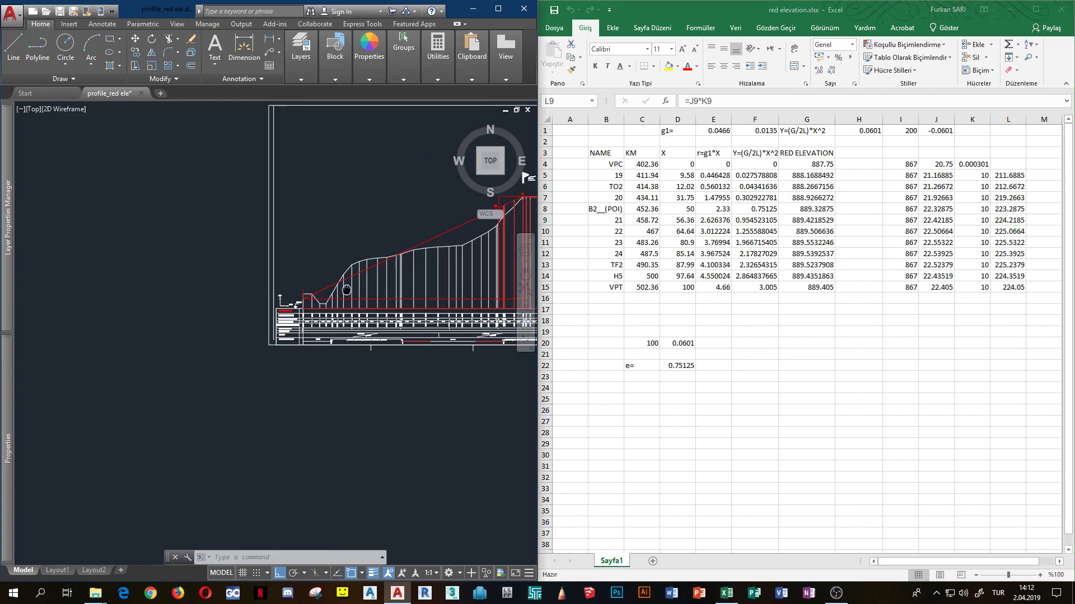
pyautogui.scroll(2, 336, 206)
pyautogui.scroll(2, 315, 305)
pyautogui.scroll(1, 315, 305)
pyautogui.scroll(3, 297, 364)
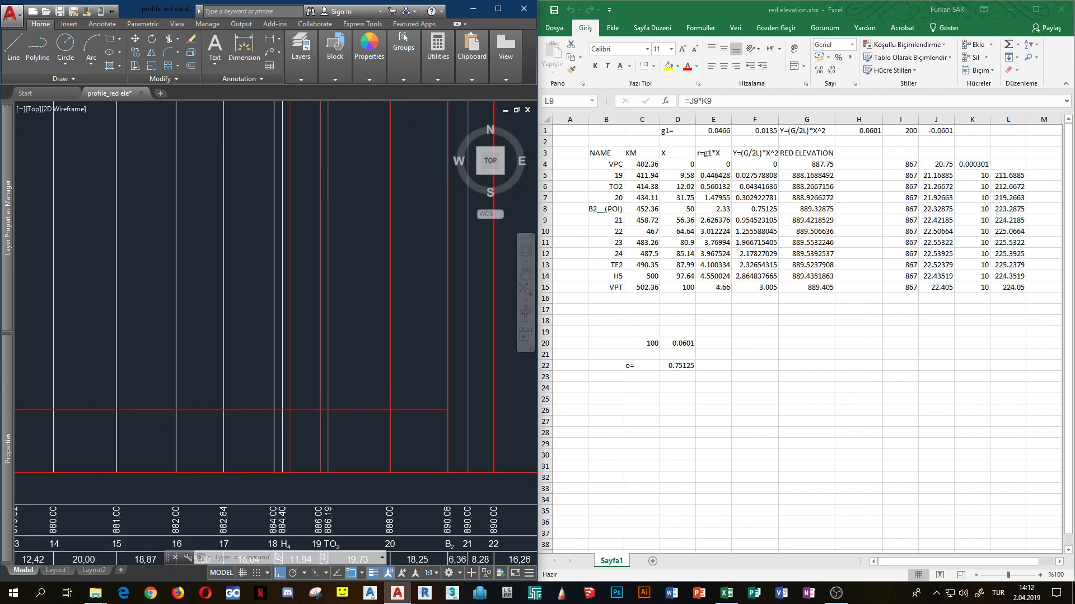
pyautogui.scroll(-3, 280, 420)
pyautogui.scroll(3, 270, 449)
pyautogui.scroll(-1, 311, 445)
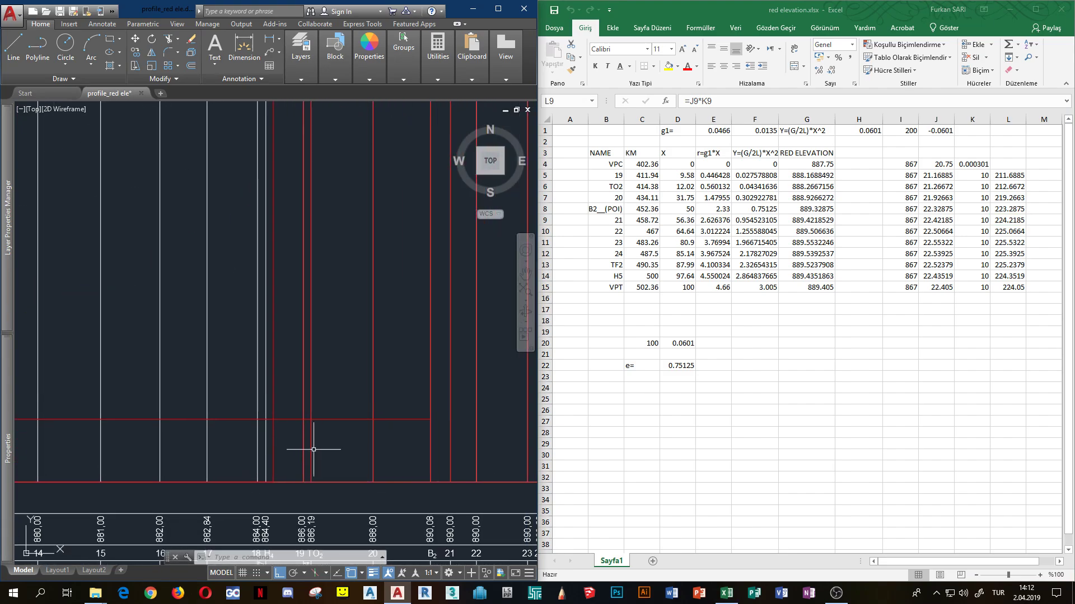
pyautogui.scroll(-1, 296, 456)
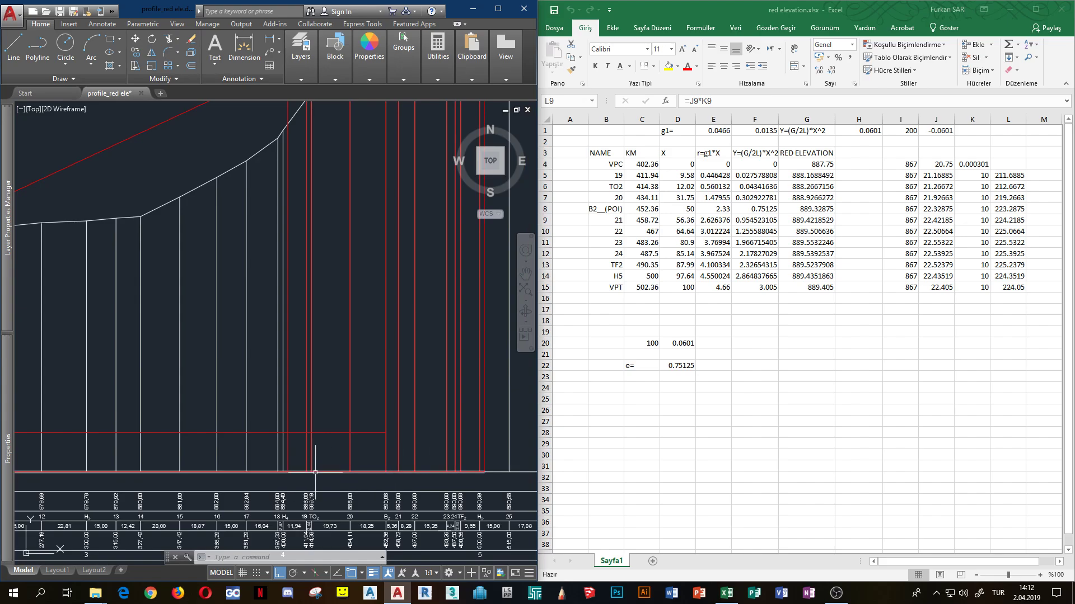
pyautogui.scroll(1, 305, 474)
pyautogui.scroll(-1, 336, 462)
pyautogui.scroll(1, 336, 462)
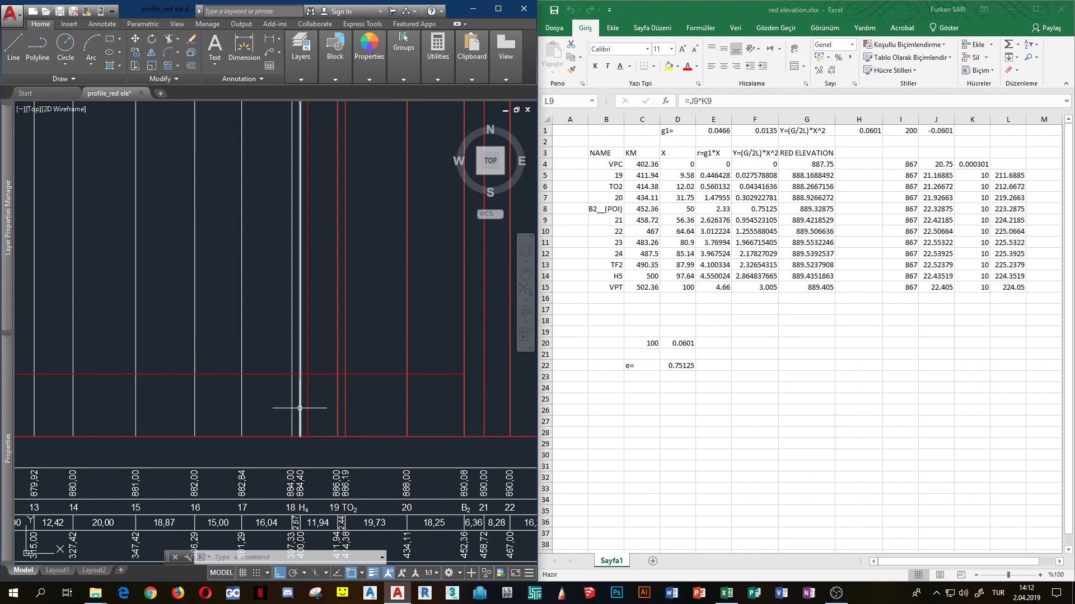
pyautogui.scroll(-1, 287, 361)
pyautogui.scroll(-1, 313, 392)
pyautogui.scroll(2, 300, 455)
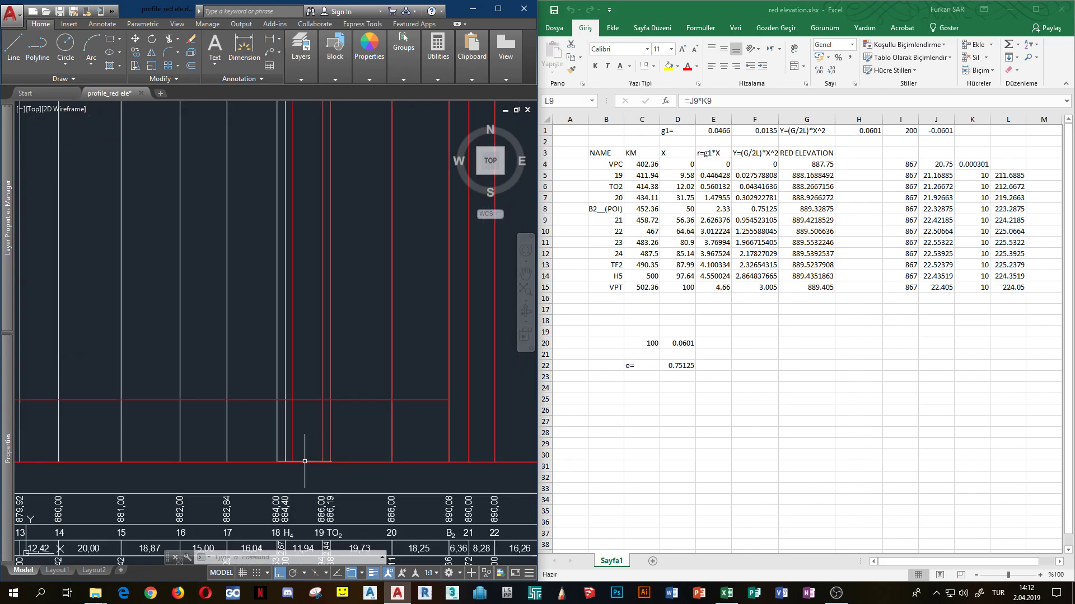
pyautogui.scroll(1, 297, 455)
pyautogui.scroll(-3, 298, 461)
pyautogui.click(295, 448)
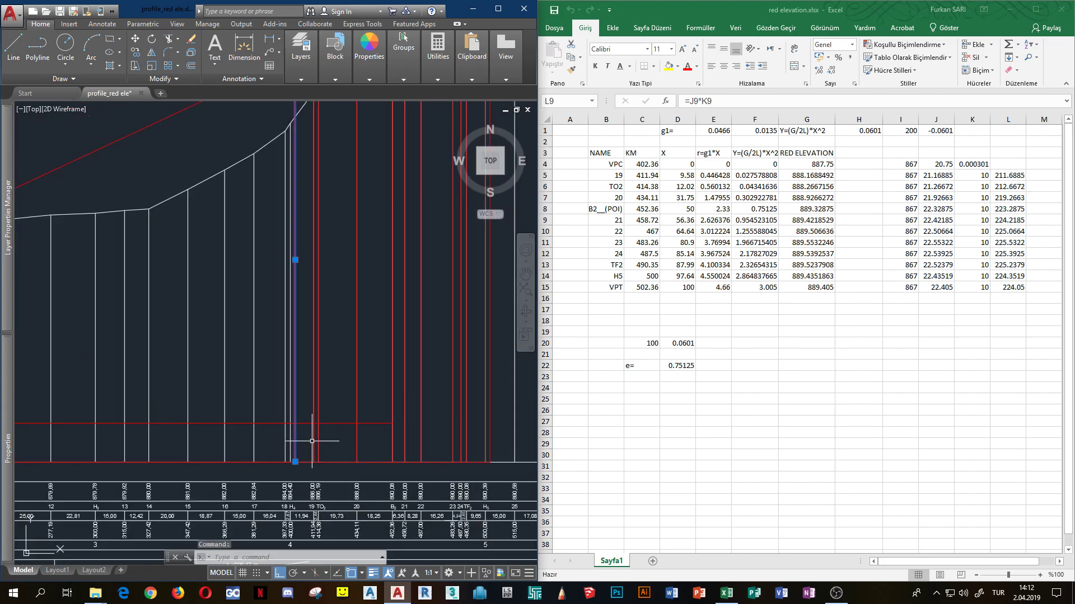
pyautogui.moveTo(294, 448); pyautogui.dragTo(304, 467, button='middle')
pyautogui.moveTo(304, 482)
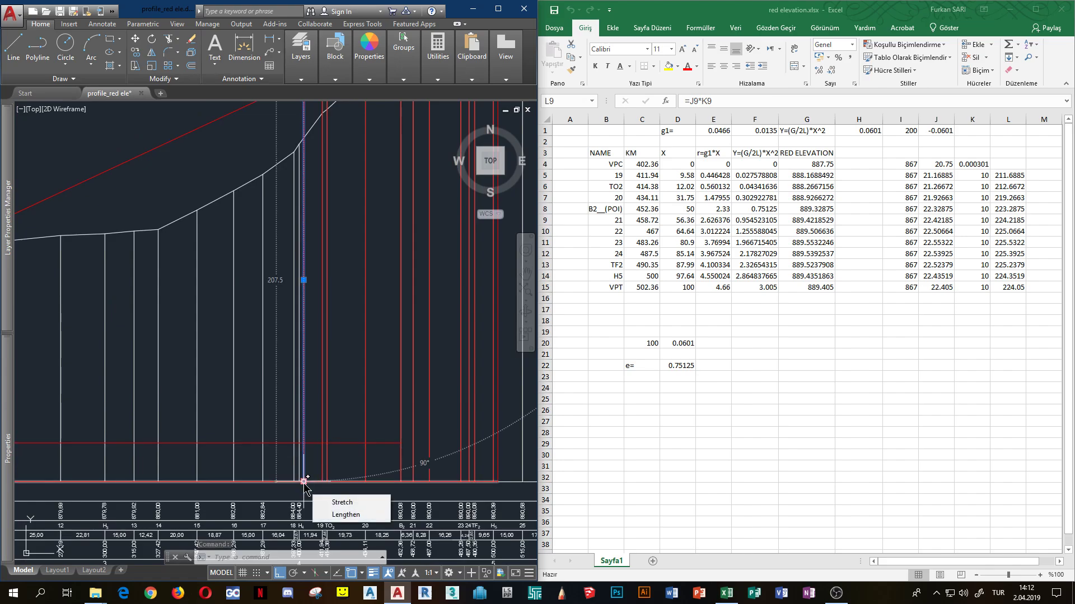
pyautogui.press('Escape')
pyautogui.press('Escape')
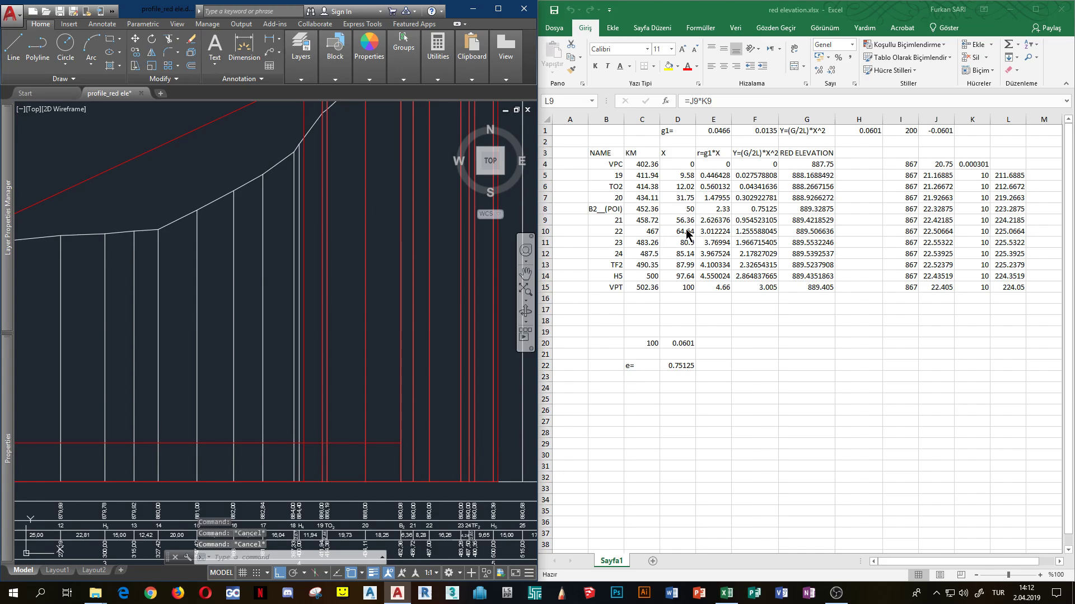
pyautogui.click(323, 473)
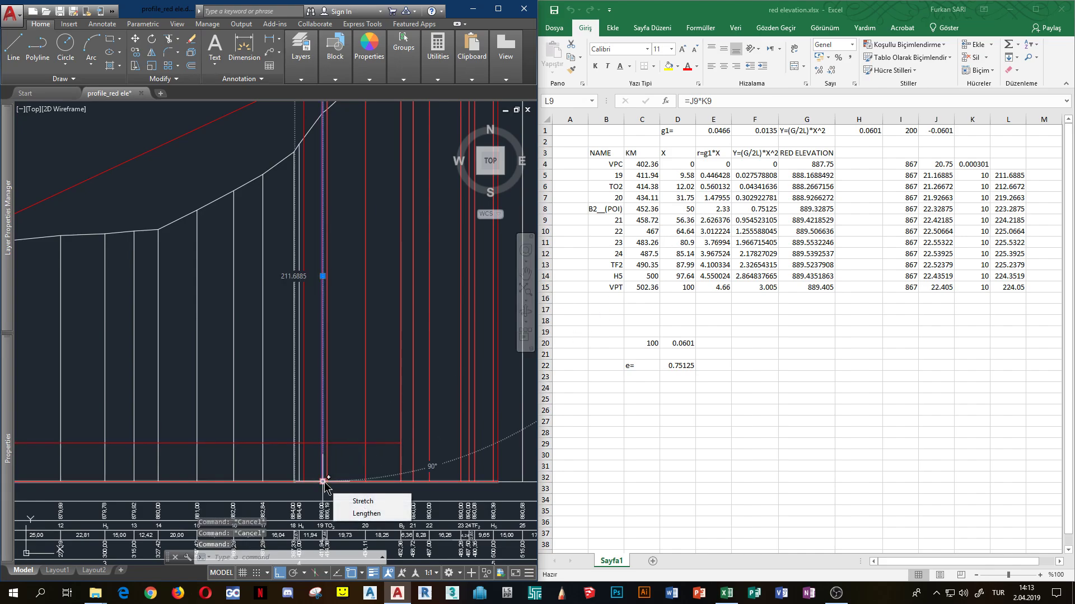
pyautogui.press('Escape')
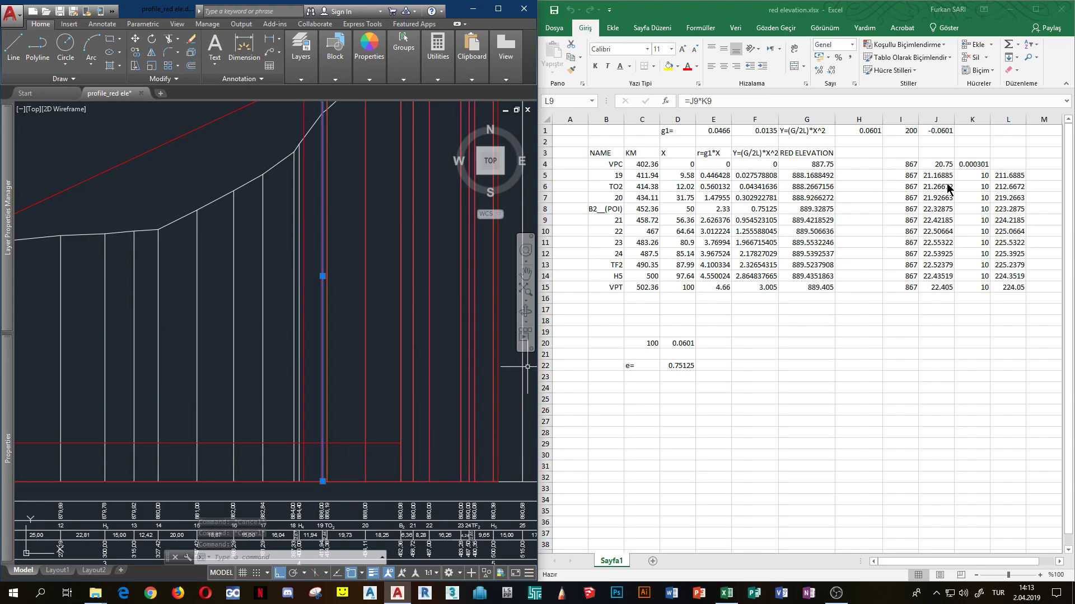
pyautogui.click(326, 434)
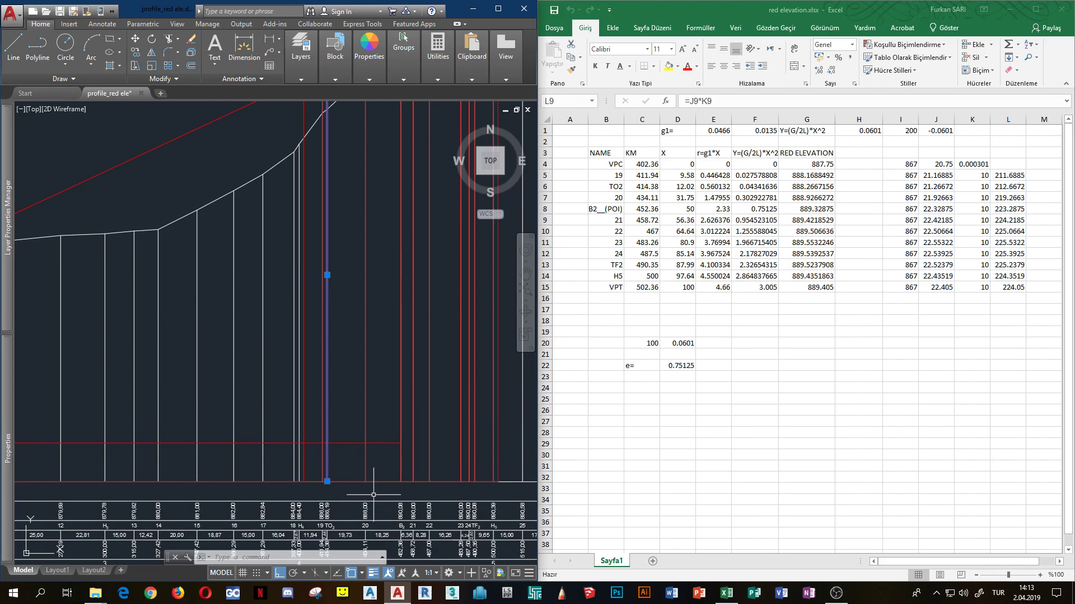
pyautogui.press('Escape')
pyautogui.click(366, 477)
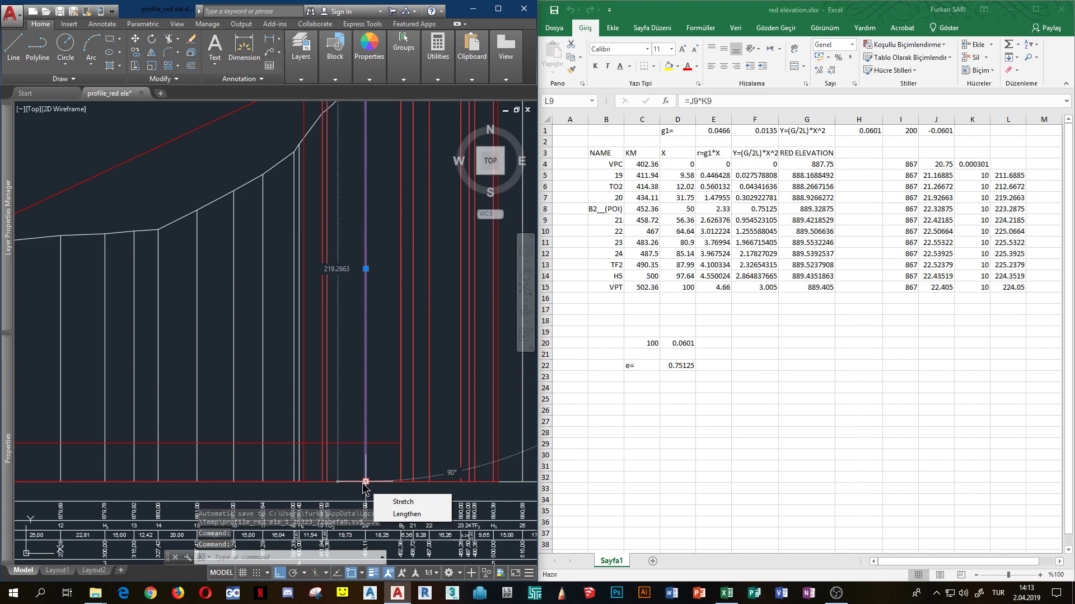
pyautogui.press('Escape')
pyautogui.click(400, 476)
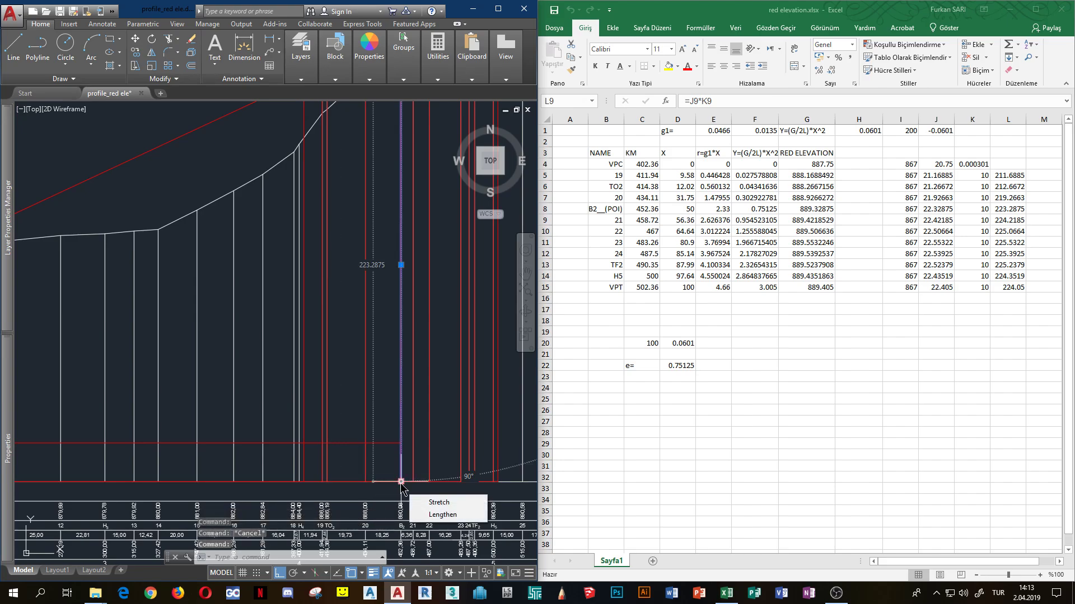
pyautogui.click(408, 477)
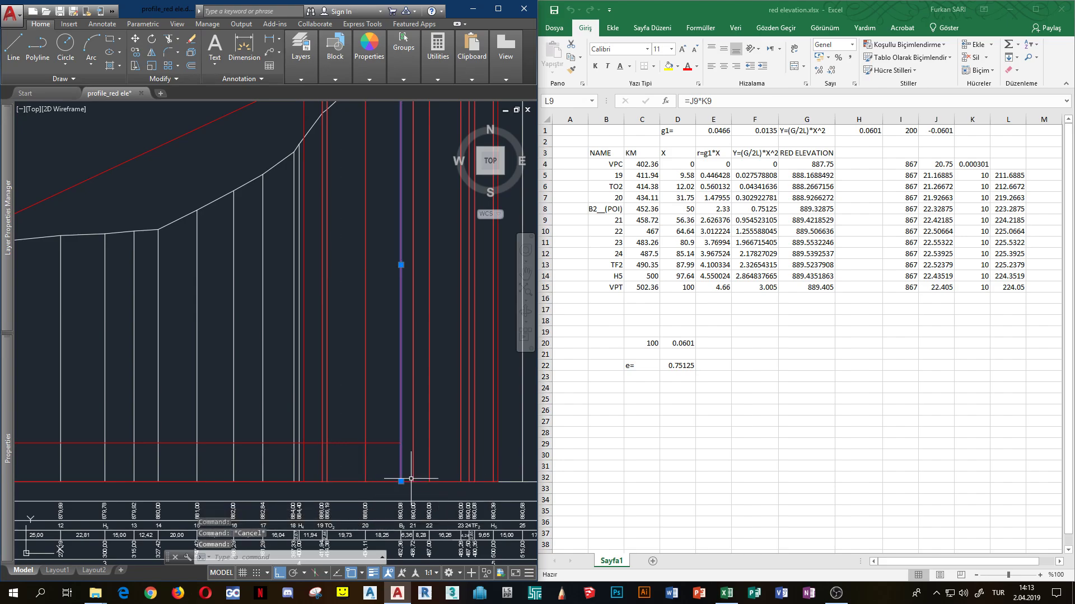
pyautogui.press('Escape')
pyautogui.click(413, 479)
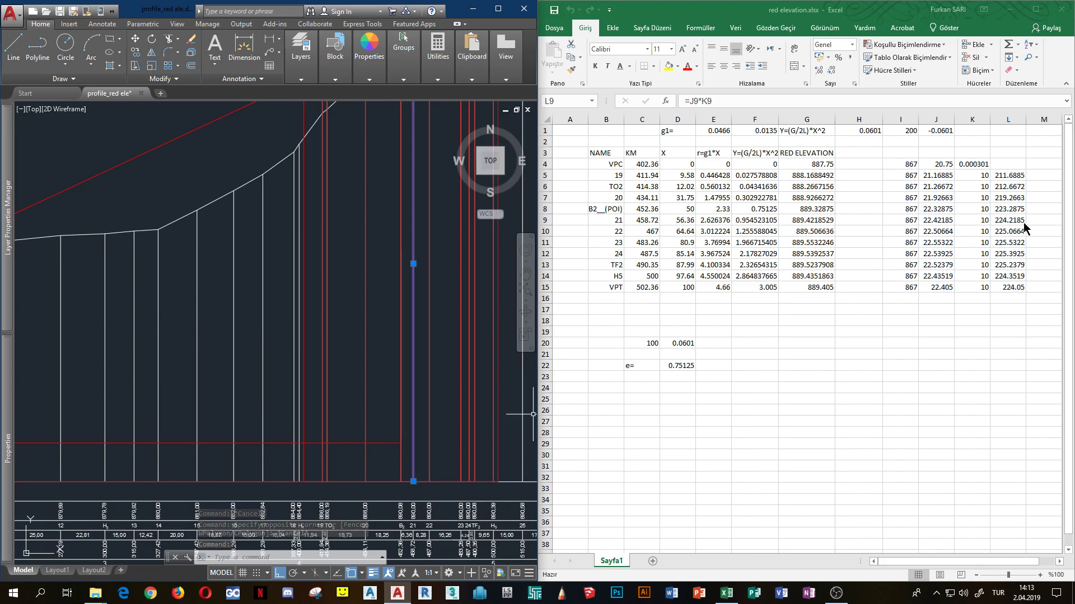
pyautogui.click(413, 264)
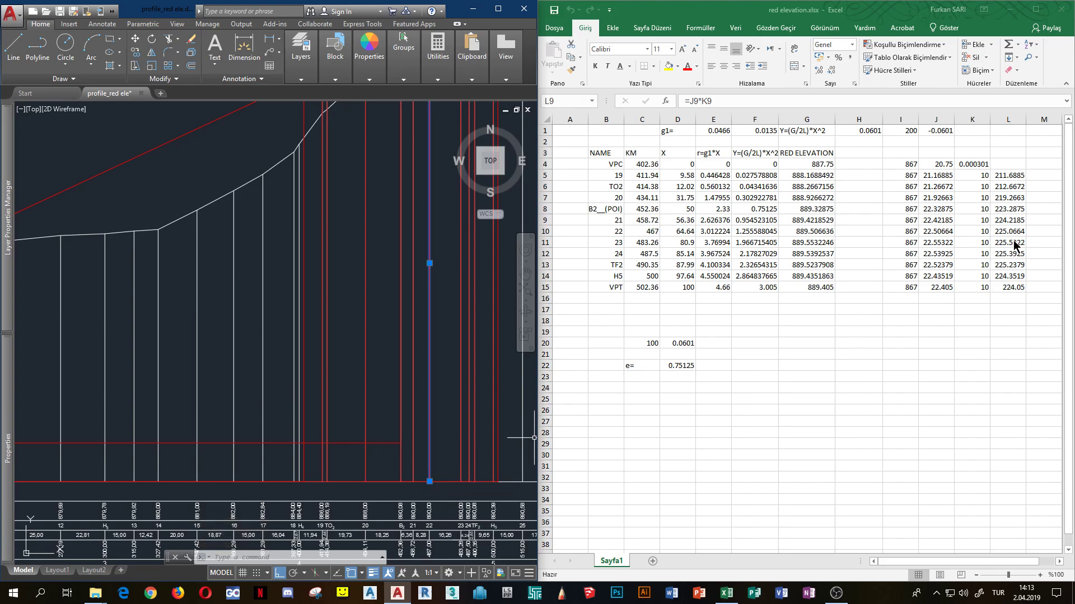
pyautogui.press('Escape')
pyautogui.press('Escape')
pyautogui.click(461, 469)
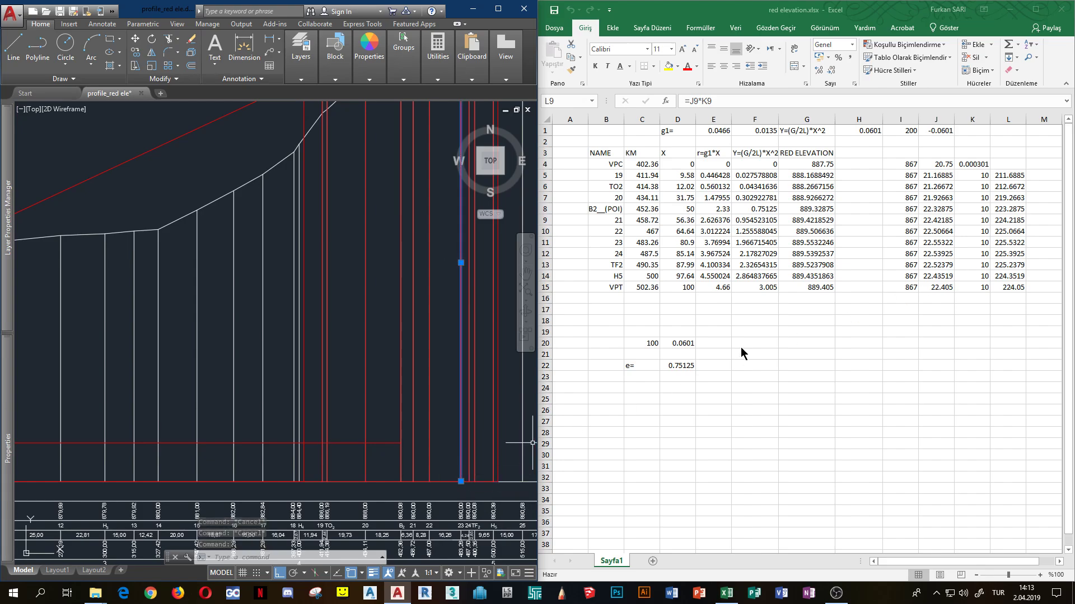
pyautogui.press('Escape')
pyautogui.click(469, 479)
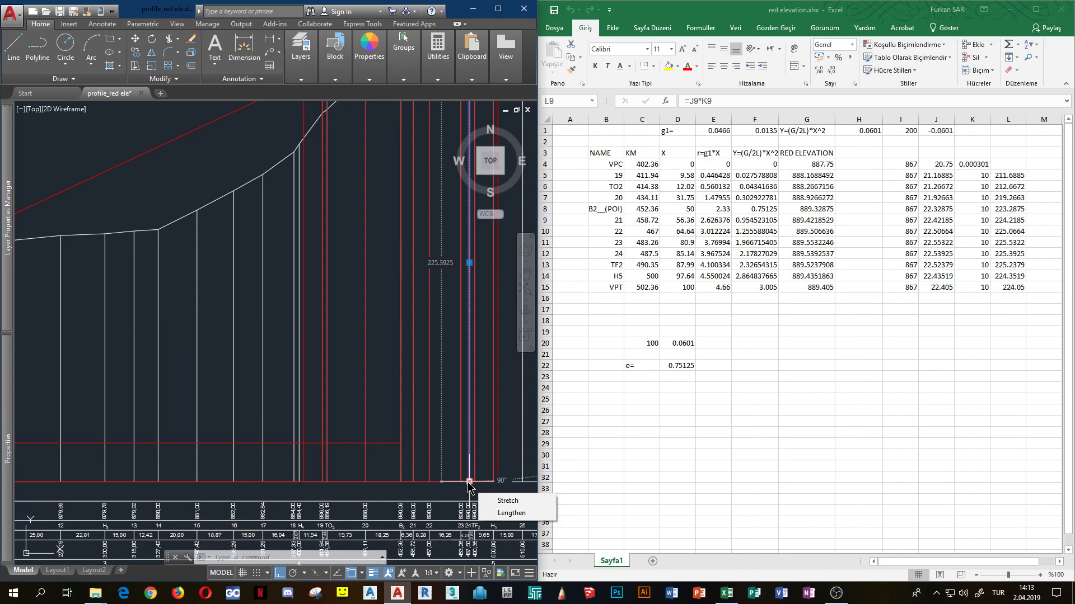
pyautogui.press('Escape')
pyautogui.click(474, 479)
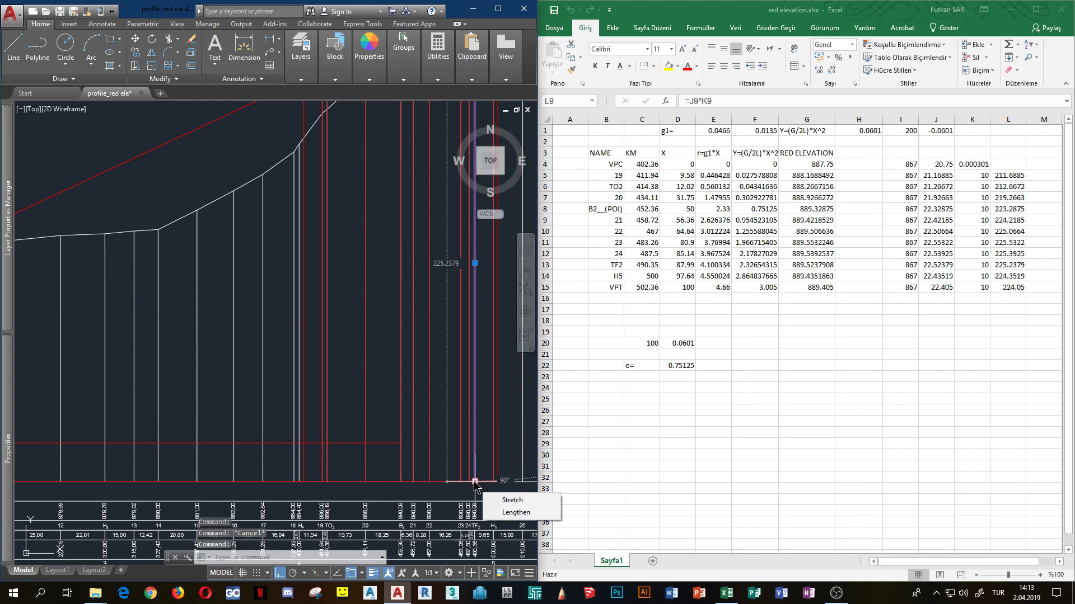
pyautogui.press('Escape')
pyautogui.click(493, 456)
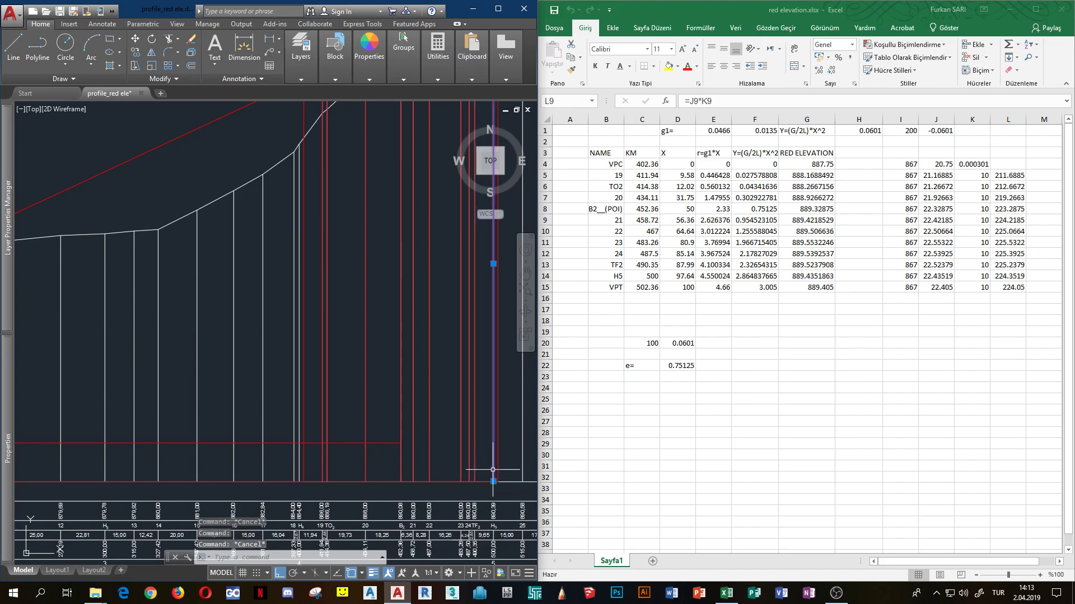
pyautogui.moveTo(493, 482)
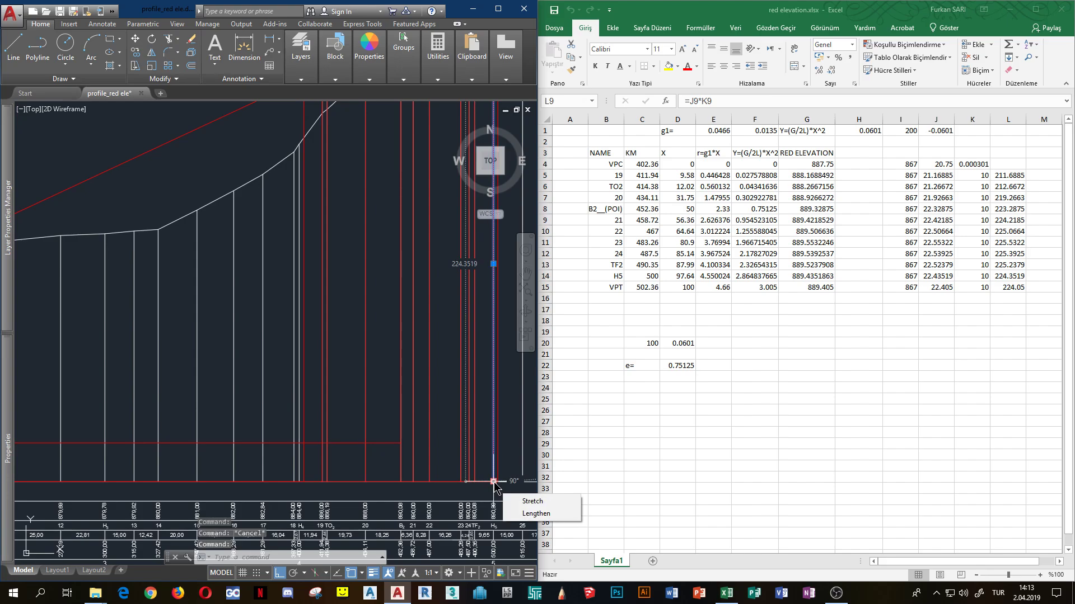
pyautogui.press('Escape')
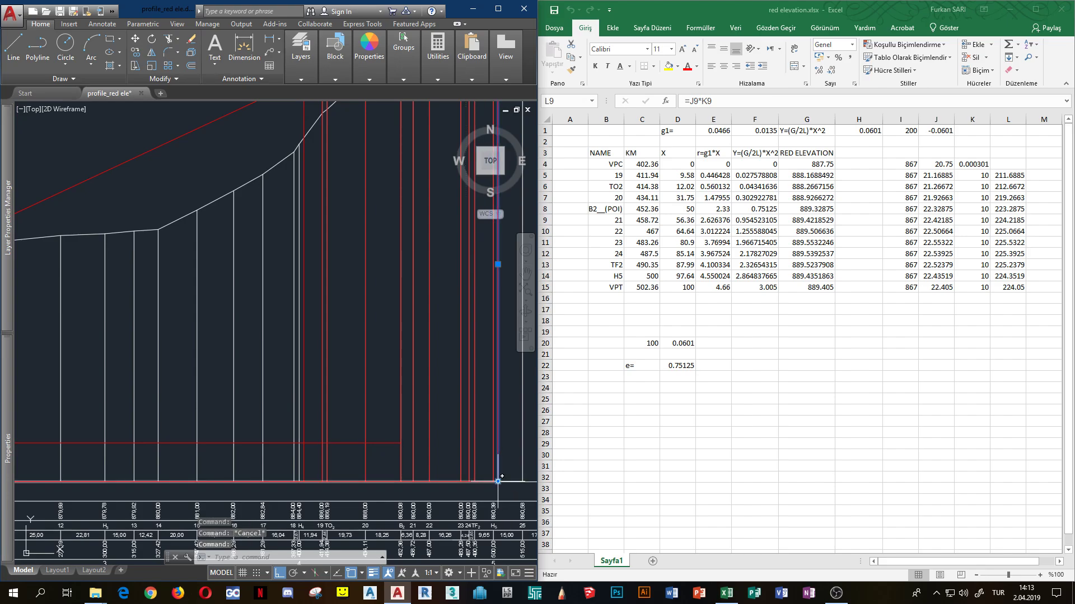
# - Zoom out to see the whole road profile together with the flag
pyautogui.scroll(-5, 440, 444)
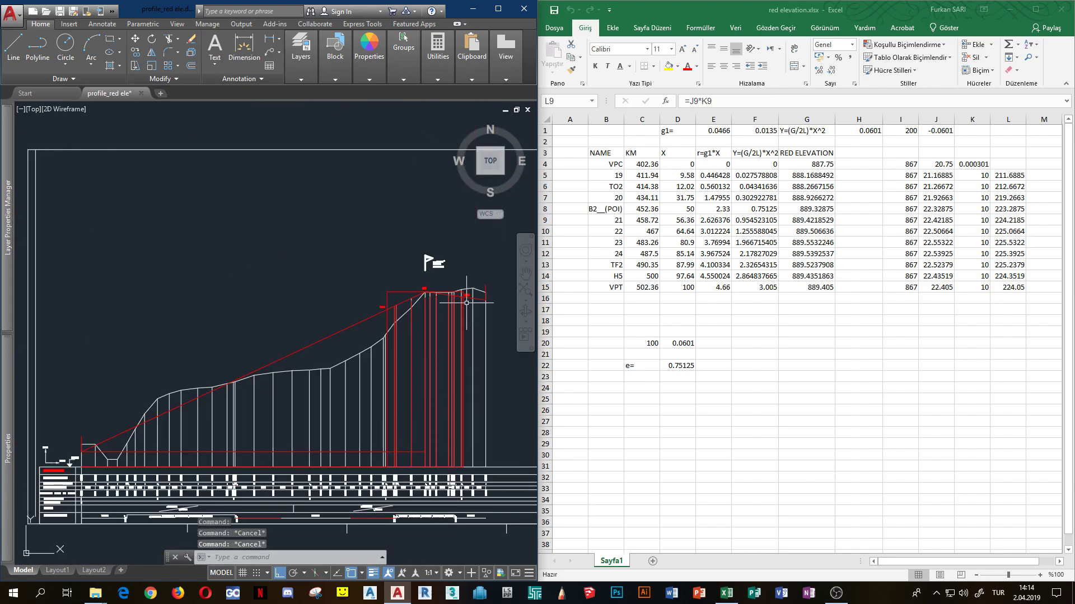
pyautogui.scroll(5, 466, 303)
pyautogui.scroll(-3, 464, 370)
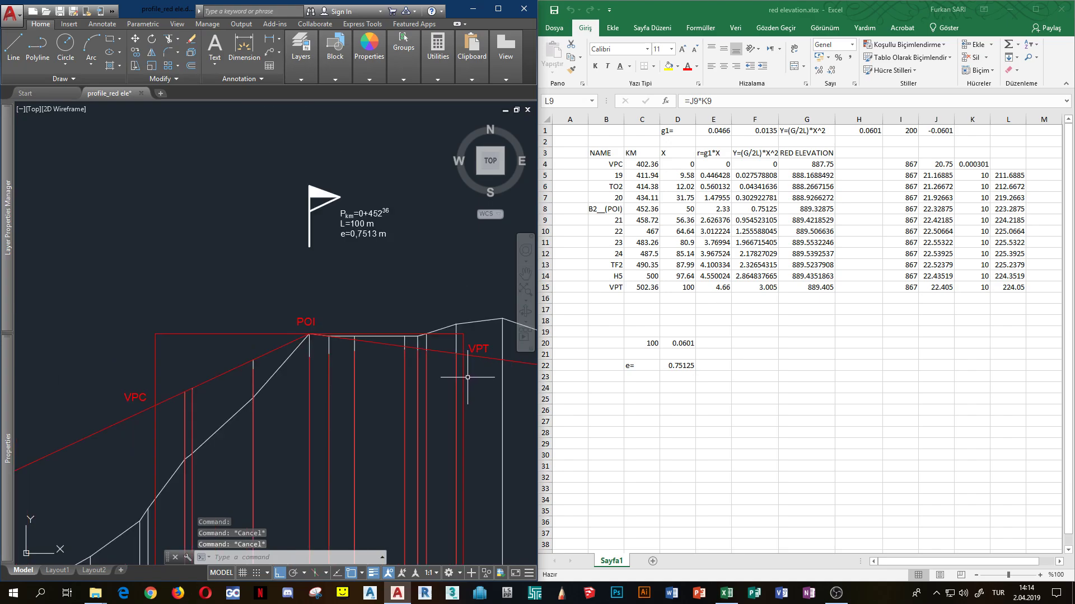
pyautogui.scroll(-3, 420, 408)
pyautogui.scroll(3, 304, 404)
pyautogui.scroll(-3, 319, 311)
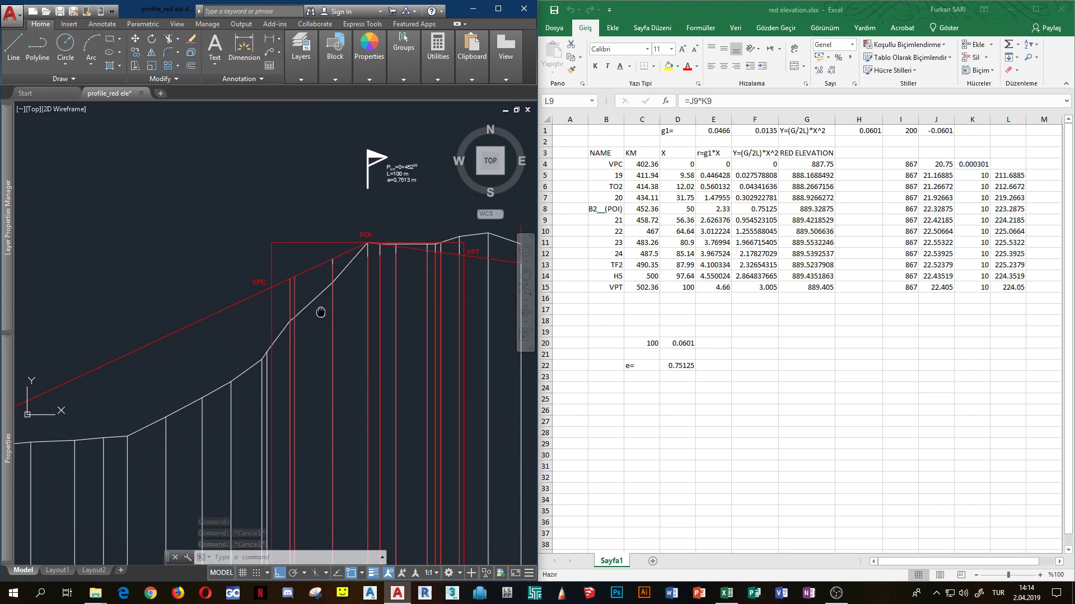
pyautogui.scroll(-1, 336, 367)
pyautogui.scroll(-2, 311, 508)
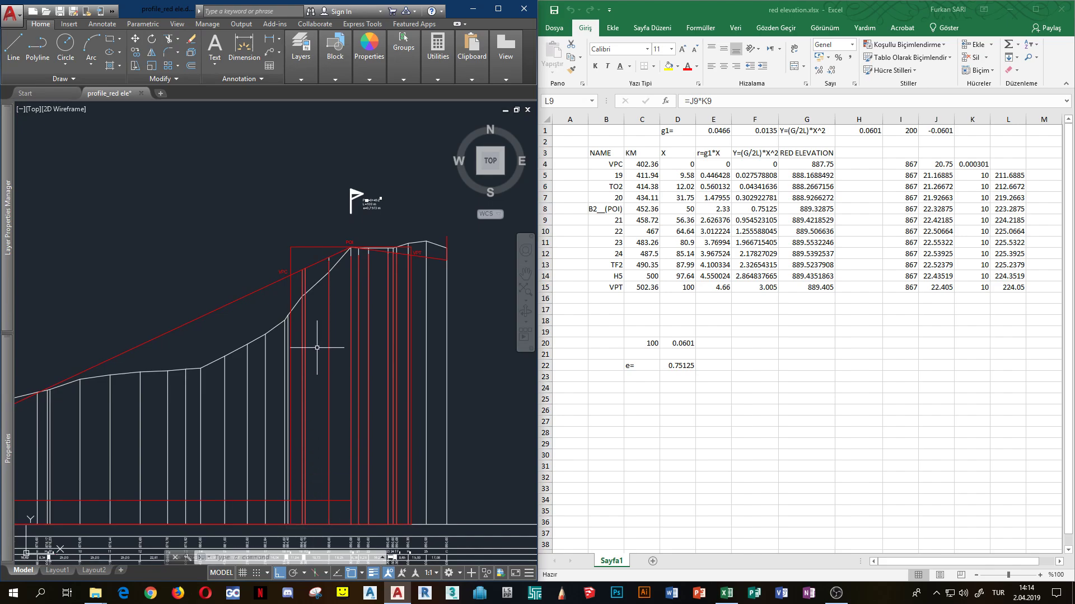
pyautogui.scroll(2, 319, 252)
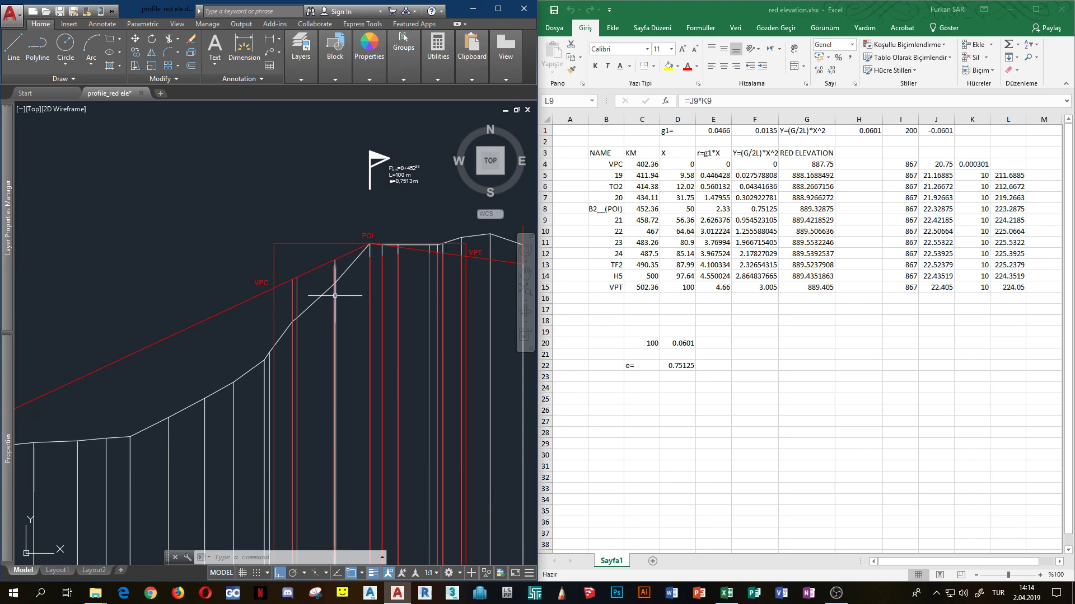
pyautogui.scroll(2, 340, 270)
# - Pan and zoom in on the profile stretch between VPC and POI
pyautogui.moveTo(410, 269); pyautogui.dragTo(349, 272, button='middle')
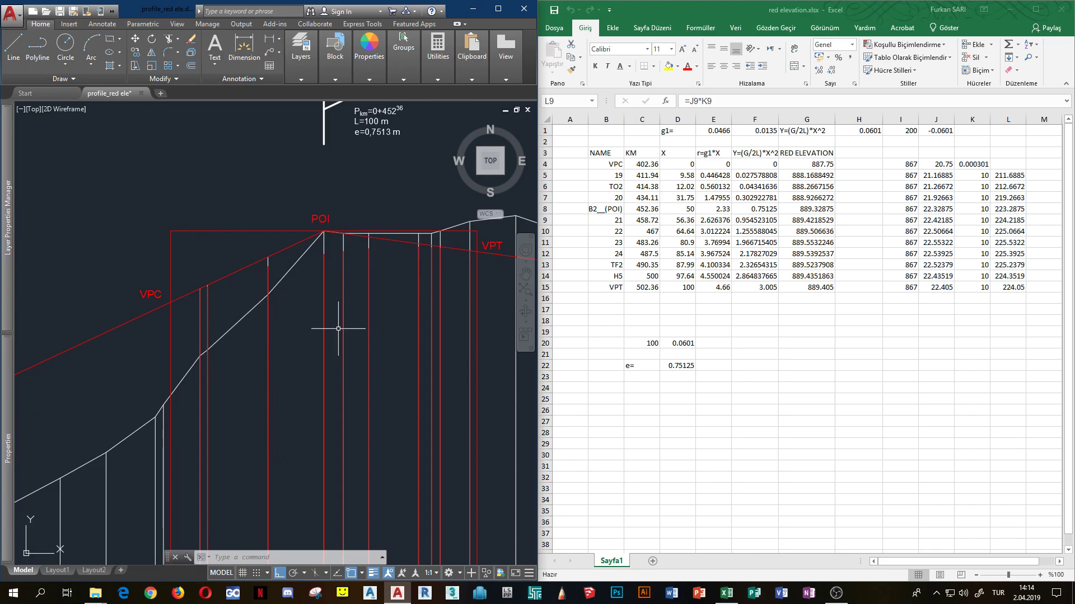
pyautogui.moveTo(280, 377); pyautogui.dragTo(280, 405, button='middle')
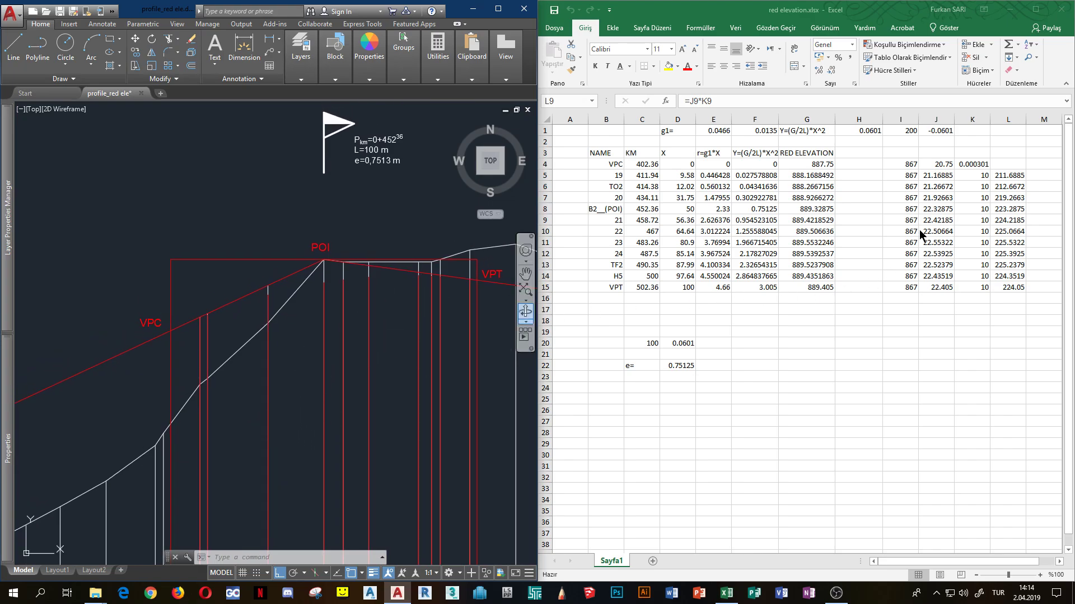
pyautogui.moveTo(258, 355); pyautogui.dragTo(287, 321, button='middle')
pyautogui.press('Escape')
pyautogui.press('Escape')
pyautogui.press('Escape')
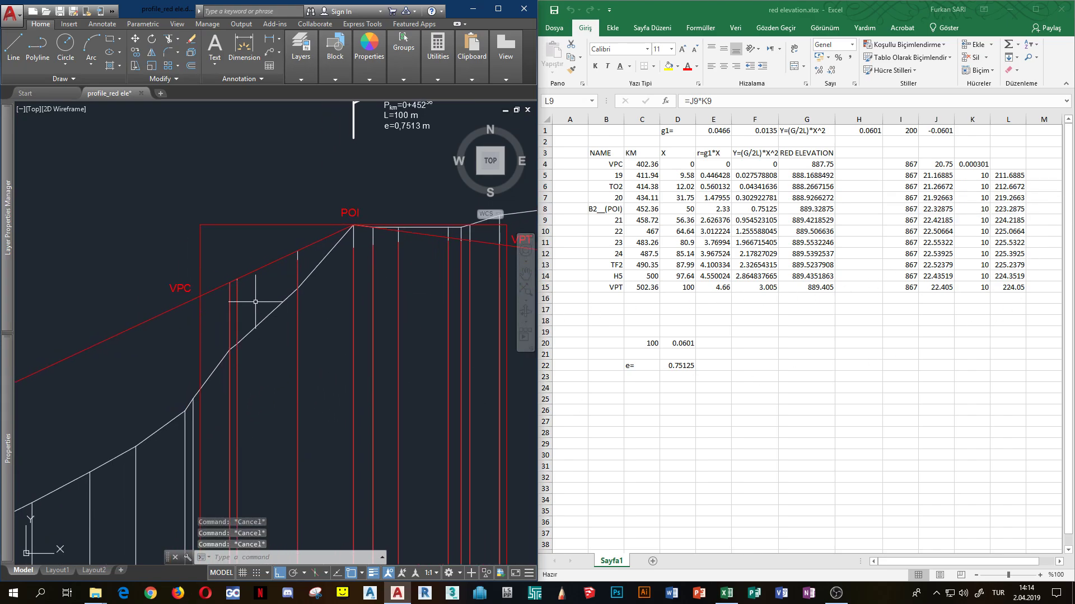
pyautogui.scroll(2, 322, 289)
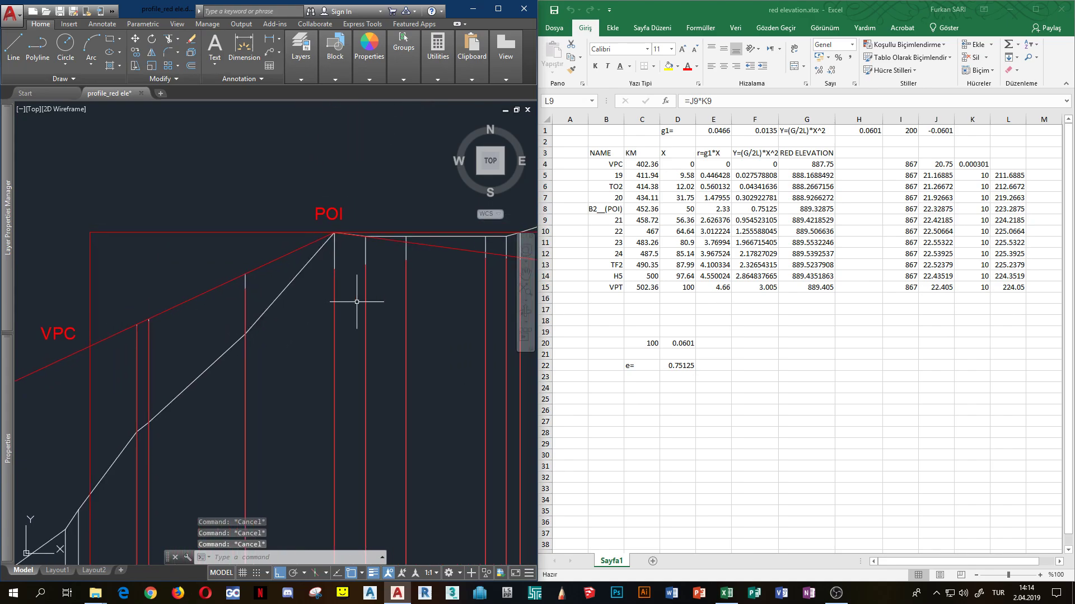
pyautogui.scroll(2, 326, 308)
pyautogui.scroll(-2, 440, 293)
pyautogui.moveTo(439, 292)
pyautogui.mouseDown(button='middle')
pyautogui.moveTo(331, 304)
pyautogui.moveTo(380, 292)
pyautogui.mouseUp(button='middle')
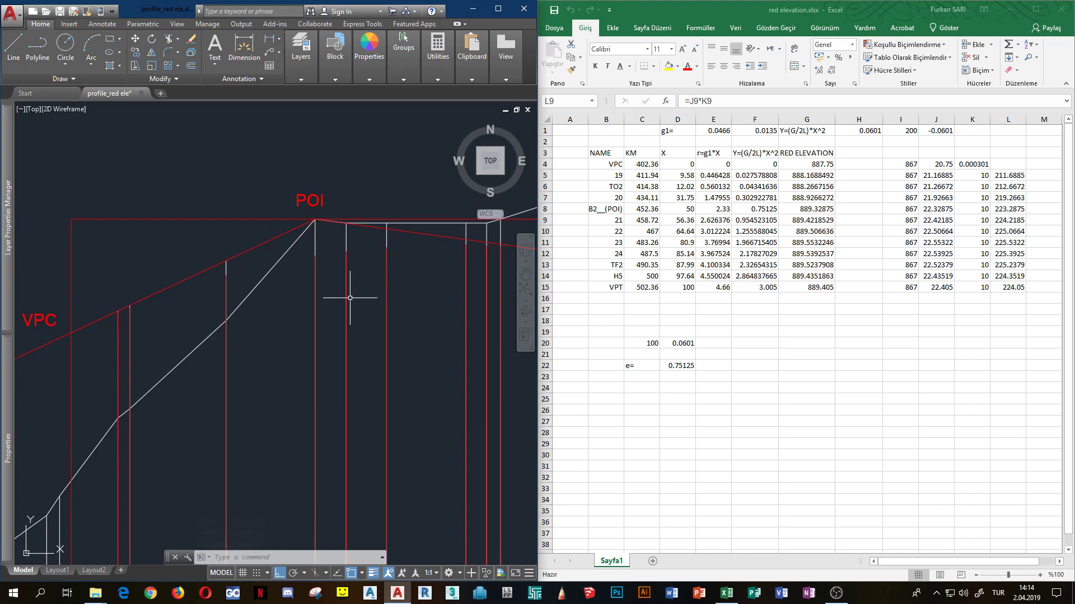
# - Start a fit-point spline at VPC with ortho off, through the first two station-line points
pyautogui.click(66, 82)
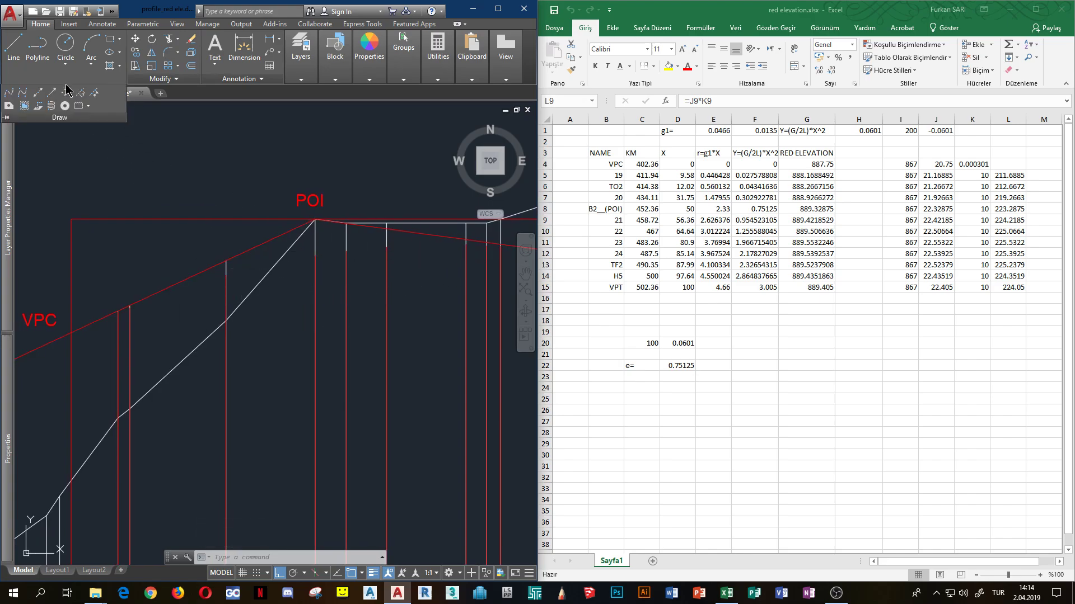
pyautogui.click(8, 95)
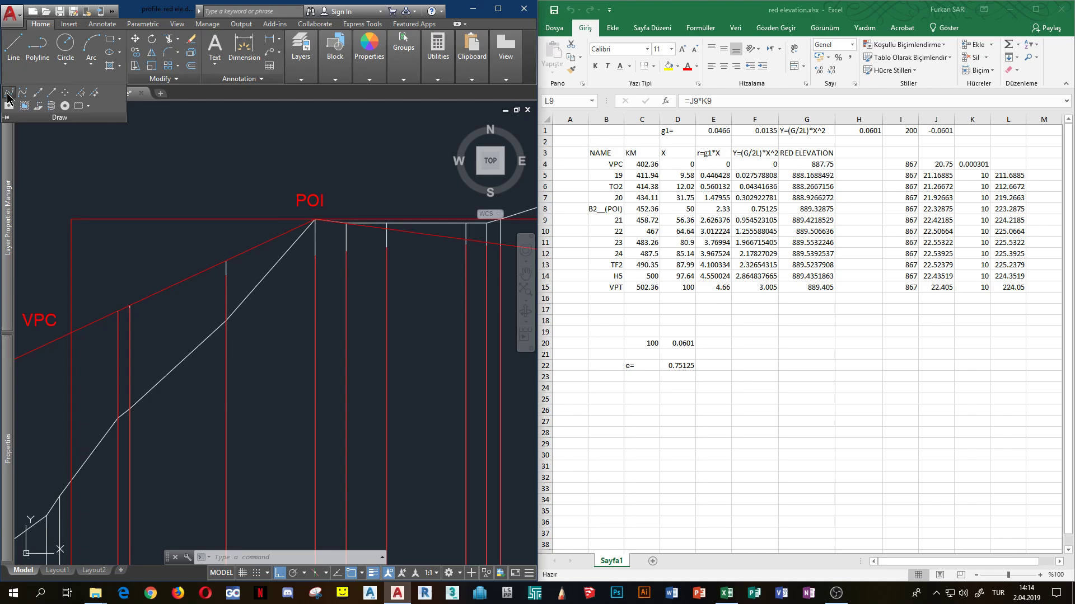
pyautogui.click(70, 338)
pyautogui.scroll(2, 115, 330)
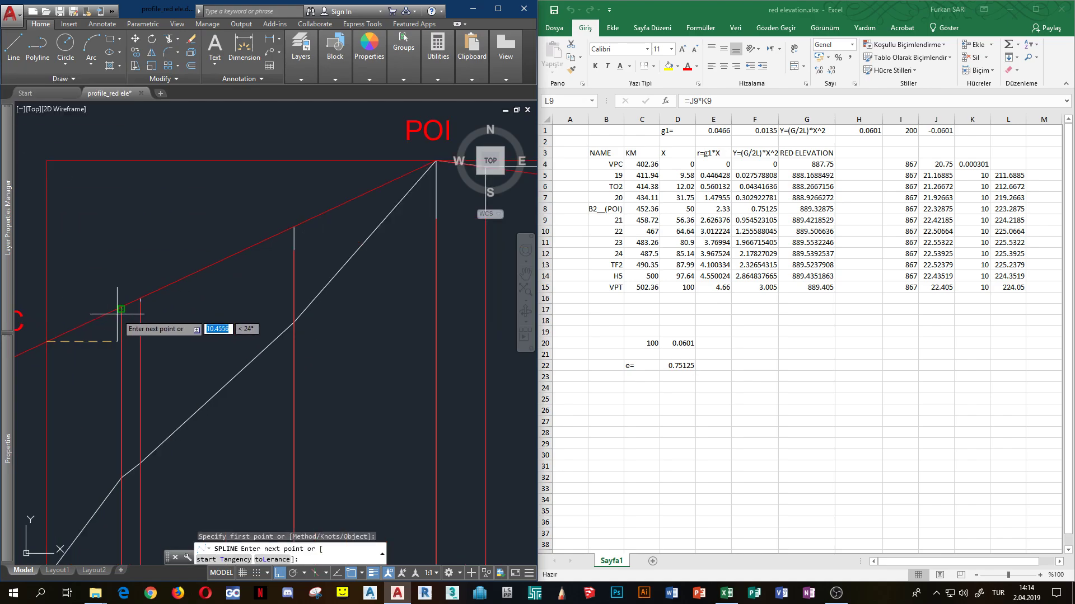
pyautogui.press('F8')
pyautogui.scroll(3, 118, 313)
pyautogui.scroll(1, 126, 308)
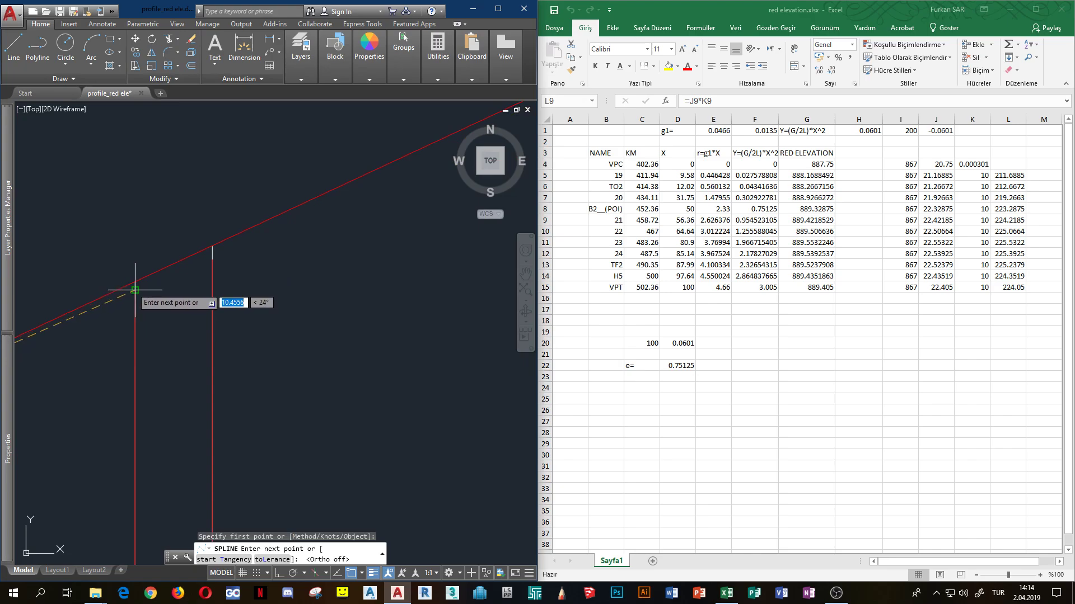
pyautogui.click(135, 288)
pyautogui.click(212, 259)
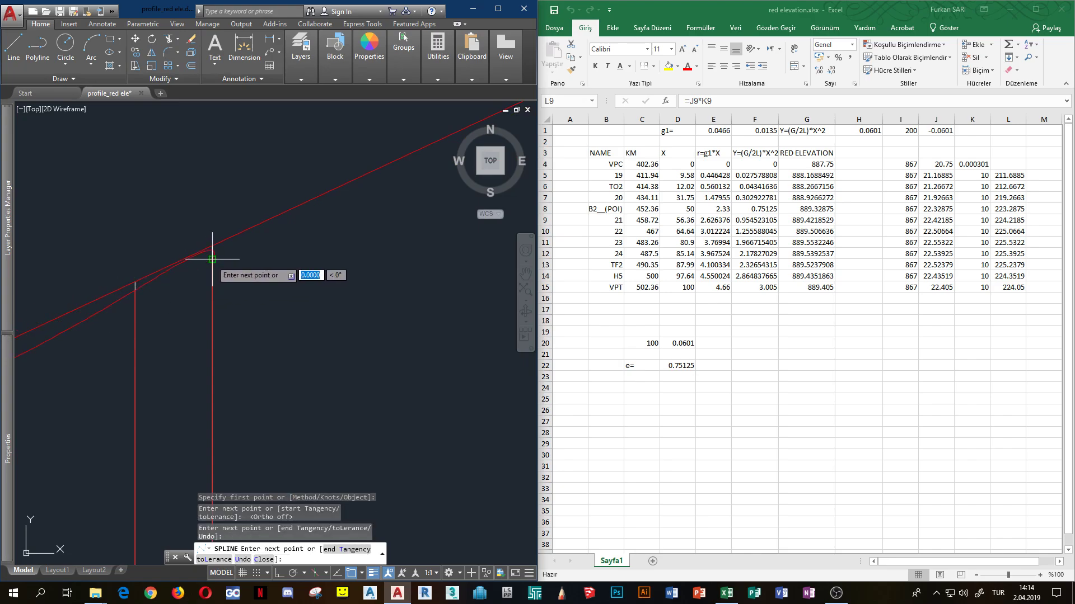
pyautogui.scroll(-3, 216, 252)
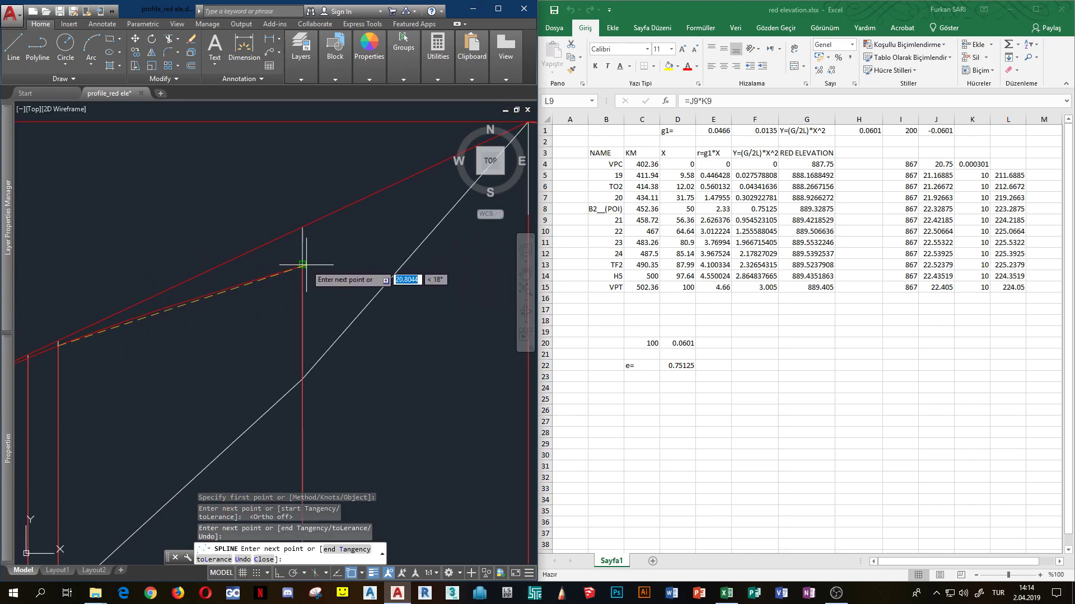
# - Continue the spline through the red-point intersections around POI
pyautogui.click(302, 264)
pyautogui.moveTo(497, 213); pyautogui.dragTo(294, 287, button='middle')
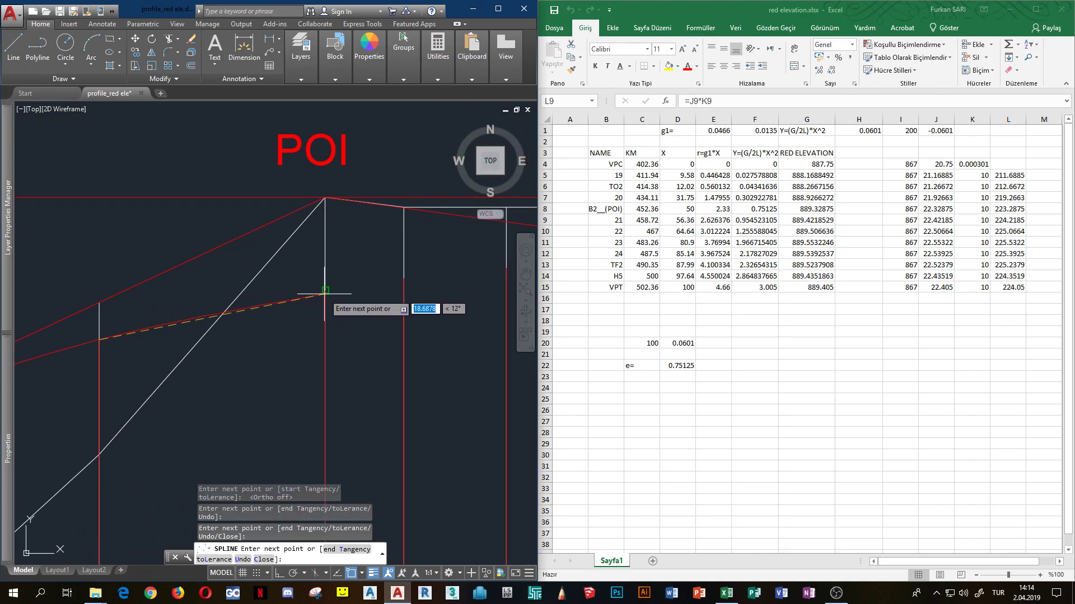
pyautogui.click(325, 289)
pyautogui.click(403, 278)
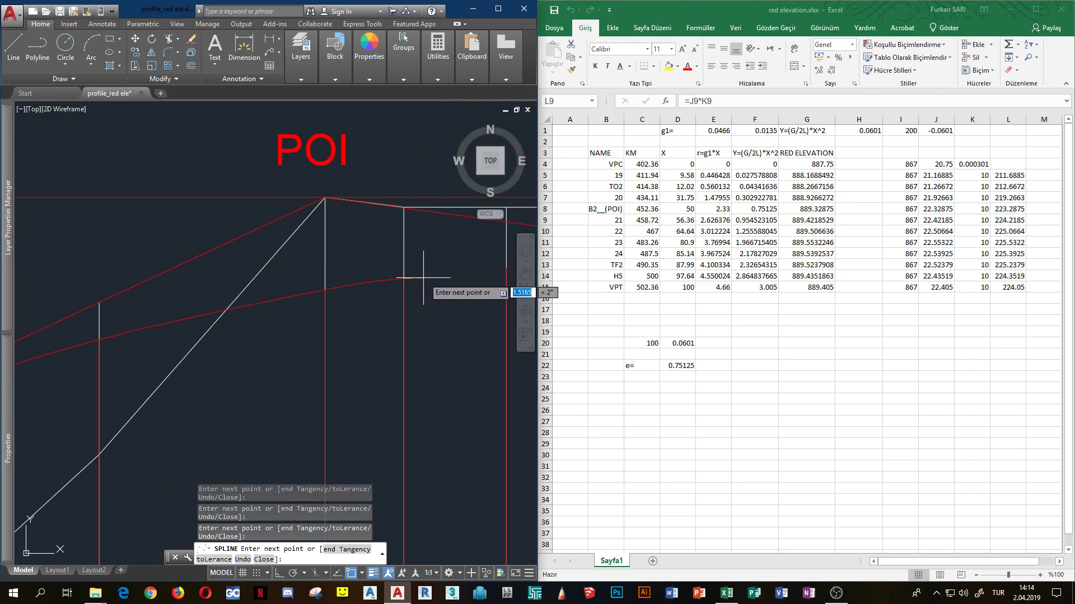
pyautogui.moveTo(404, 278); pyautogui.dragTo(253, 287, button='middle')
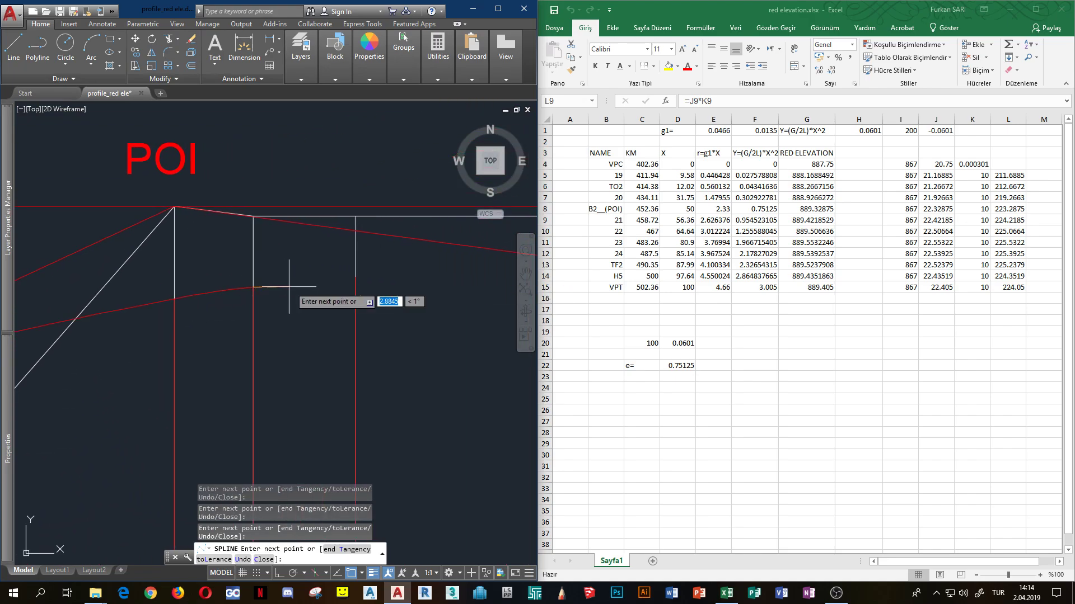
pyautogui.click(355, 277)
pyautogui.moveTo(355, 276); pyautogui.dragTo(146, 271, button='middle')
pyautogui.click(345, 272)
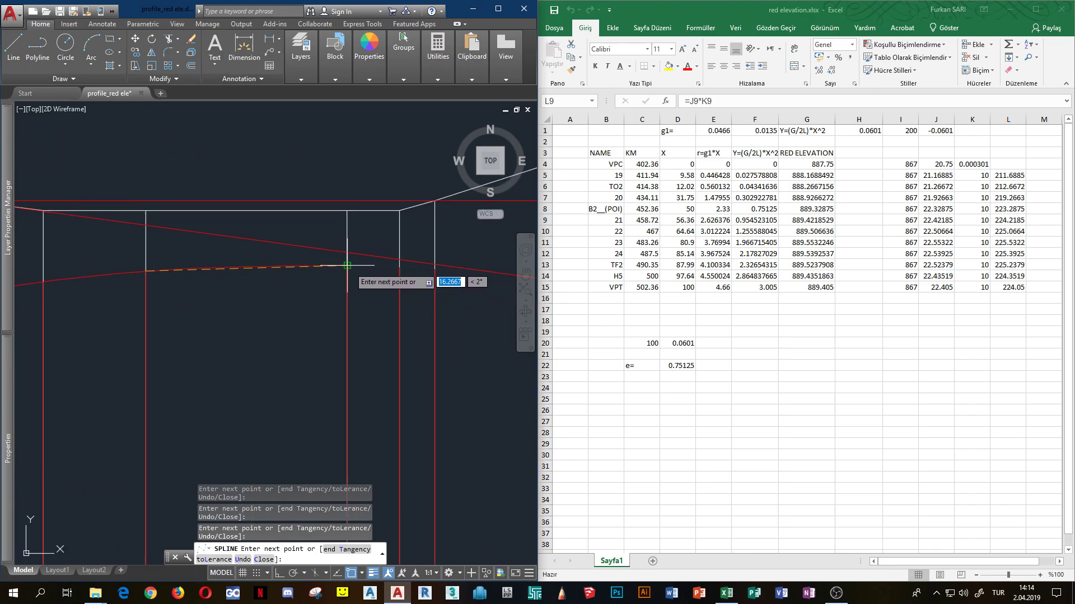
# - Extend the spline through the remaining stations up to near VPT
pyautogui.click(399, 267)
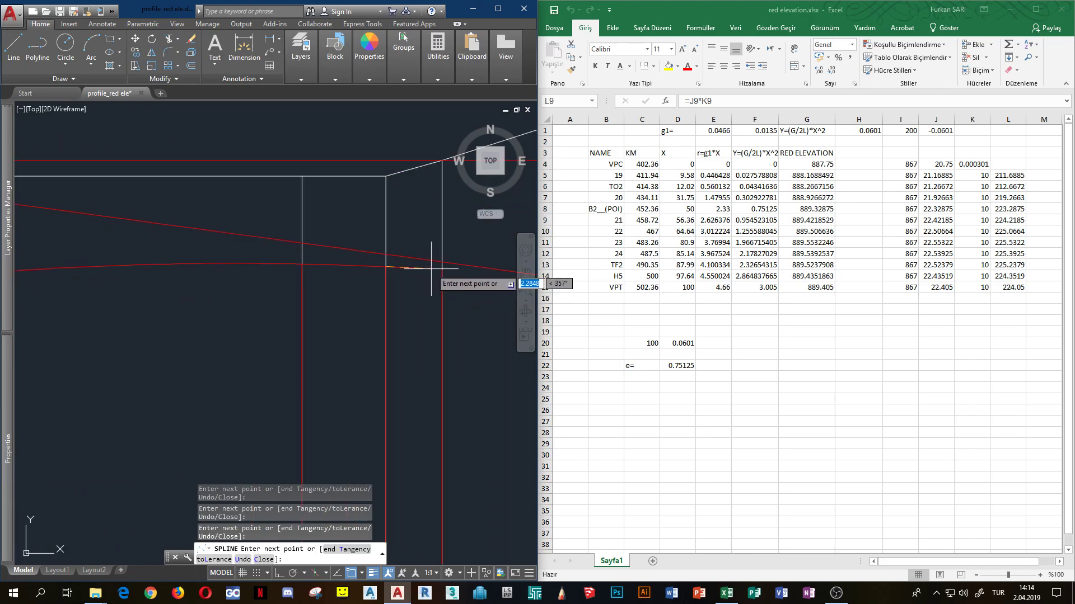
pyautogui.scroll(2, 437, 279)
pyautogui.moveTo(437, 280); pyautogui.dragTo(266, 265, button='middle')
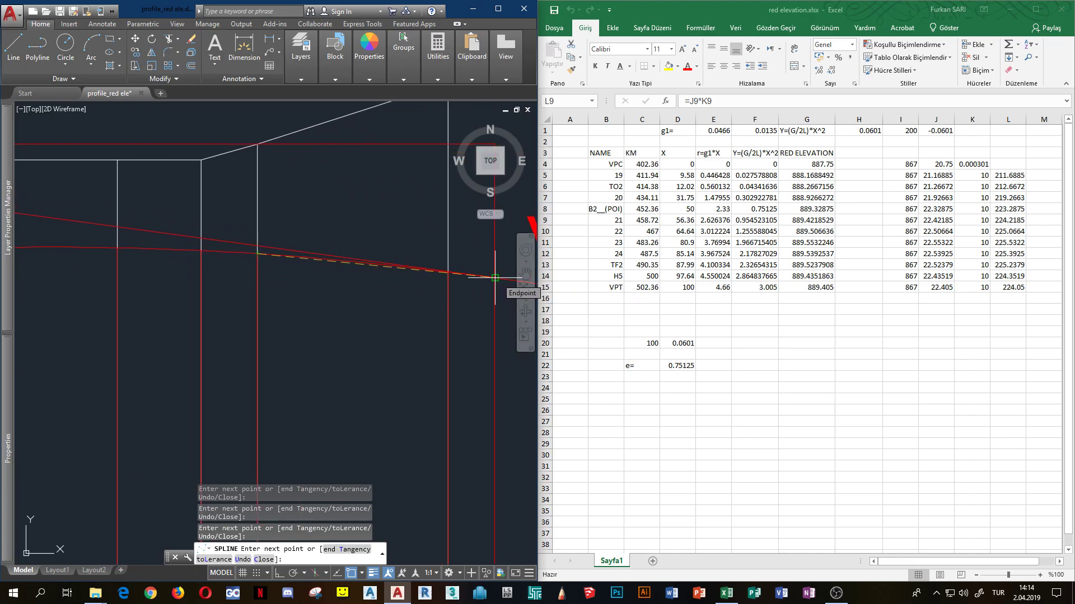
pyautogui.moveTo(495, 277); pyautogui.dragTo(395, 282, button='middle')
pyautogui.click(396, 282)
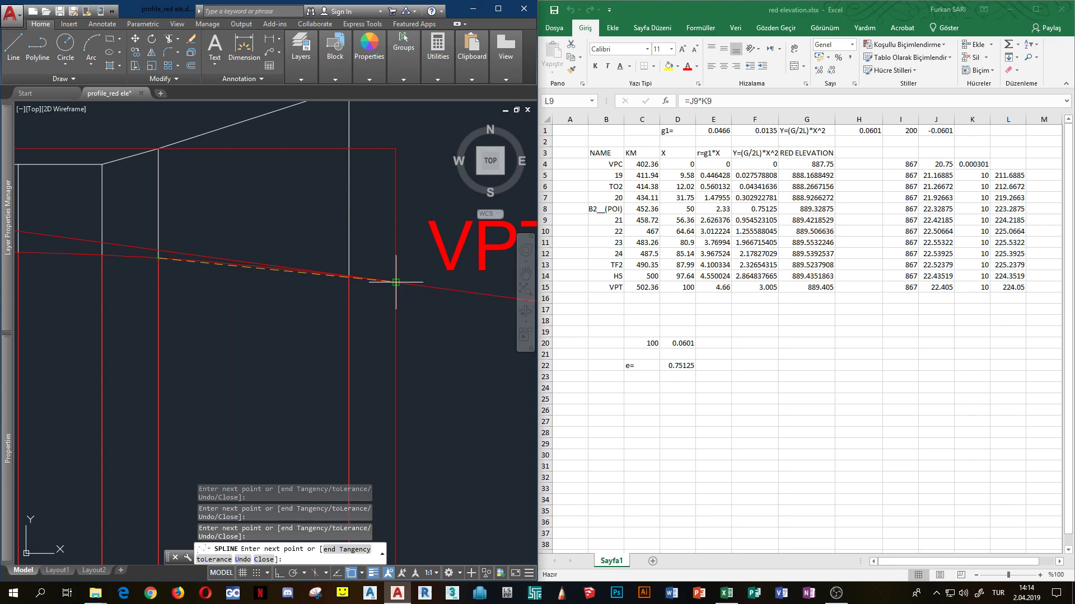
pyautogui.scroll(-2, 407, 302)
pyautogui.moveTo(364, 336); pyautogui.dragTo(356, 318, button='middle')
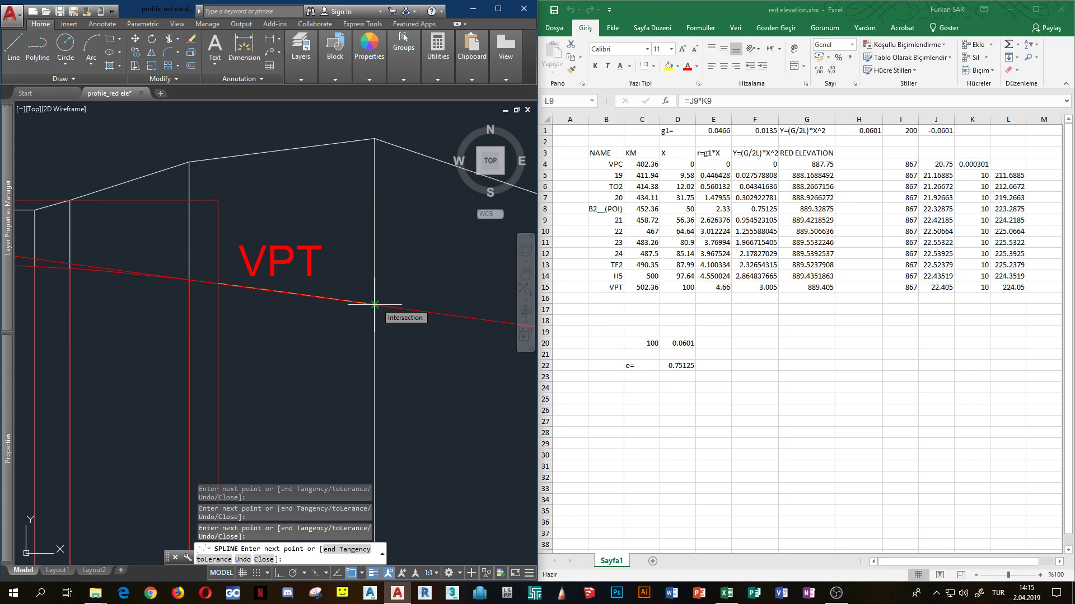
# - End the spline at the VPT intersection and select it to check its fit
pyautogui.click(375, 304)
pyautogui.press('Return')
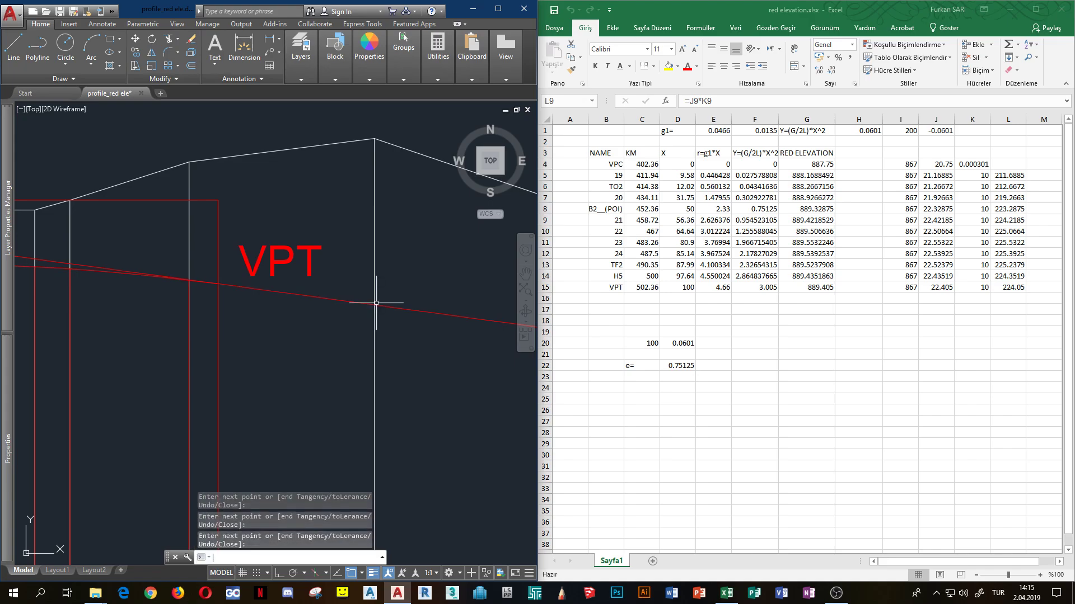
pyautogui.scroll(-5, 228, 353)
pyautogui.scroll(3, 235, 342)
pyautogui.moveTo(226, 328); pyautogui.dragTo(271, 312, button='middle')
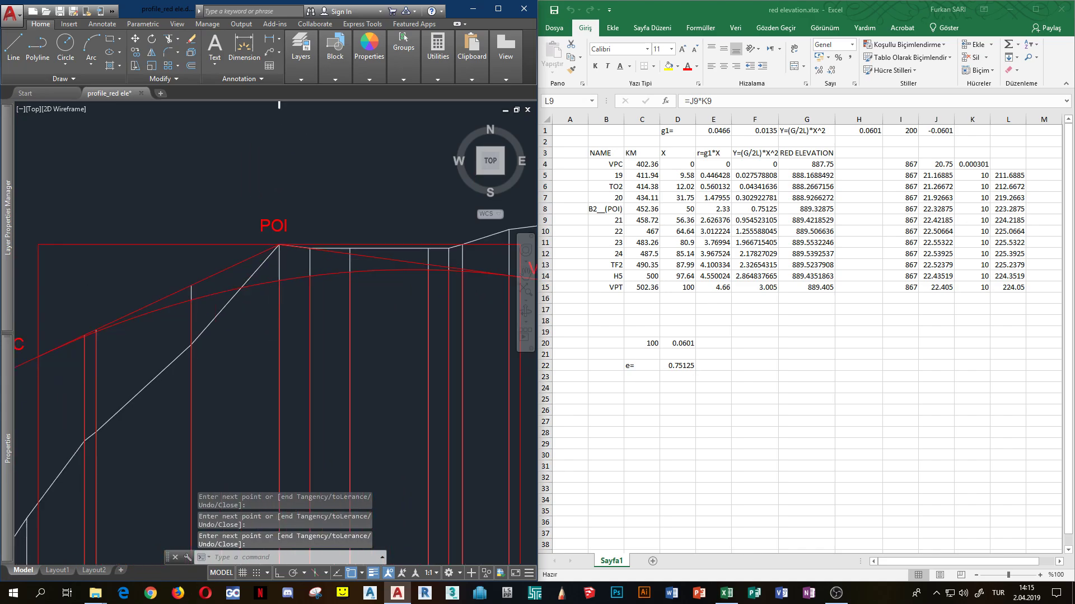
pyautogui.scroll(2, 266, 310)
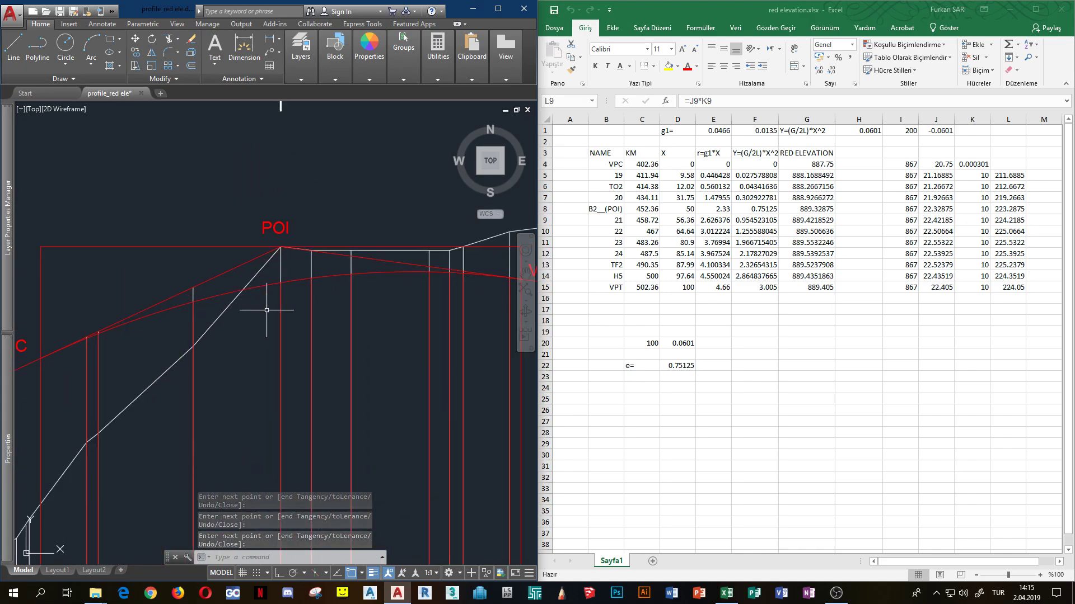
pyautogui.click(269, 284)
# - View the full profile with the flag annotation, then minimize AutoCAD
pyautogui.moveTo(313, 201); pyautogui.dragTo(348, 233, button='middle')
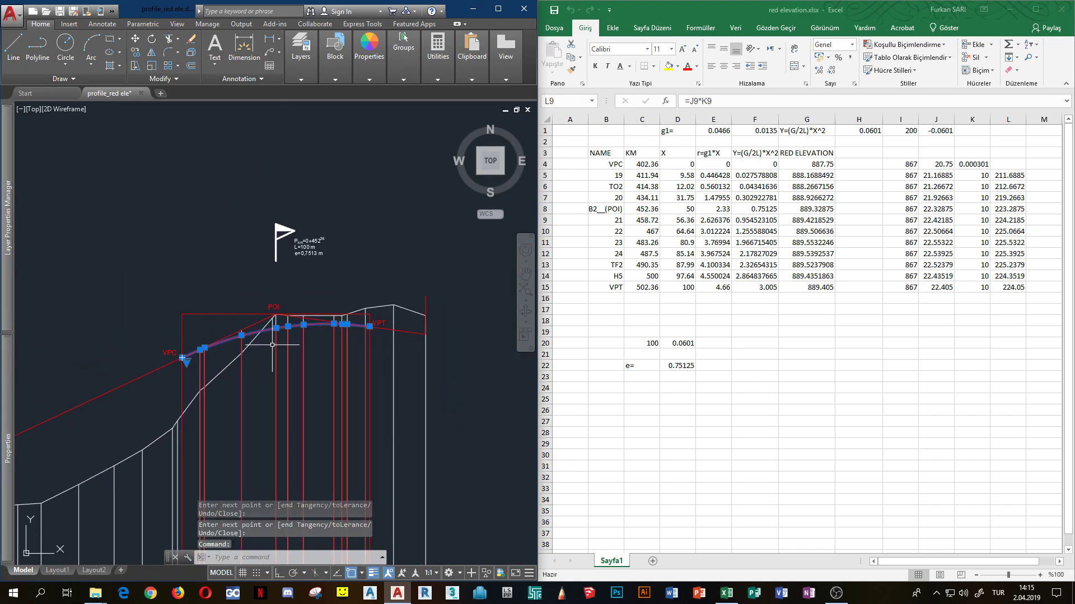
pyautogui.scroll(-1, 251, 360)
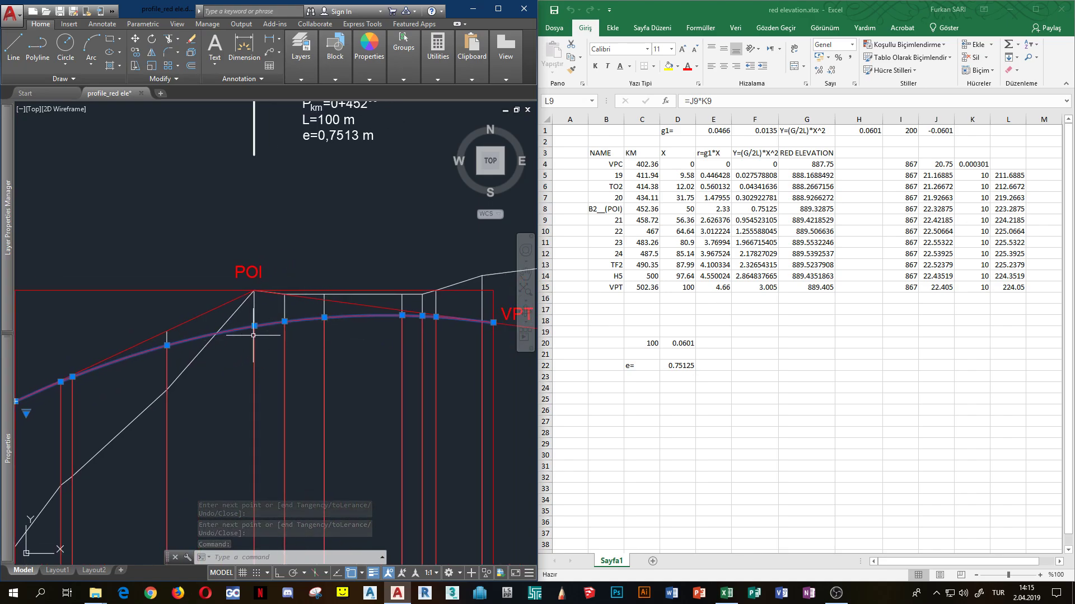
pyautogui.scroll(-2, 336, 252)
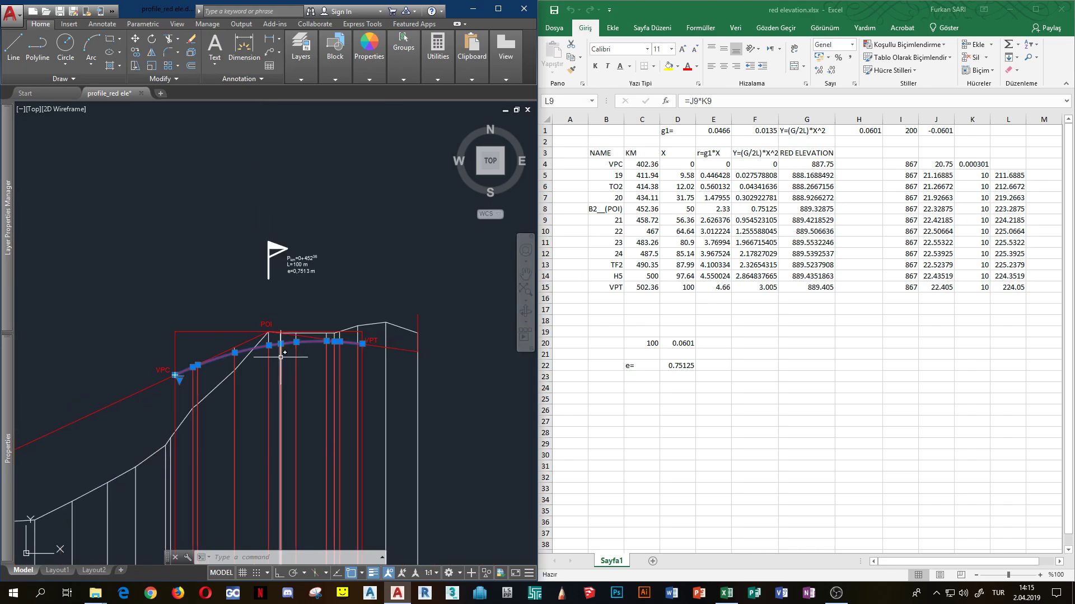
pyautogui.moveTo(247, 209); pyautogui.dragTo(259, 242, button='middle')
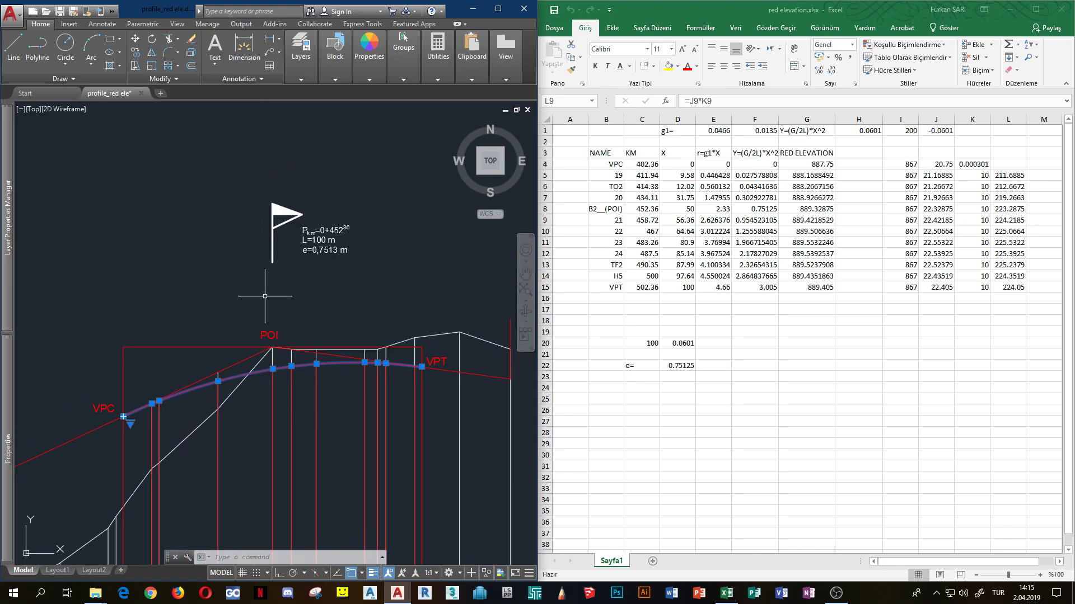
pyautogui.click(472, 9)
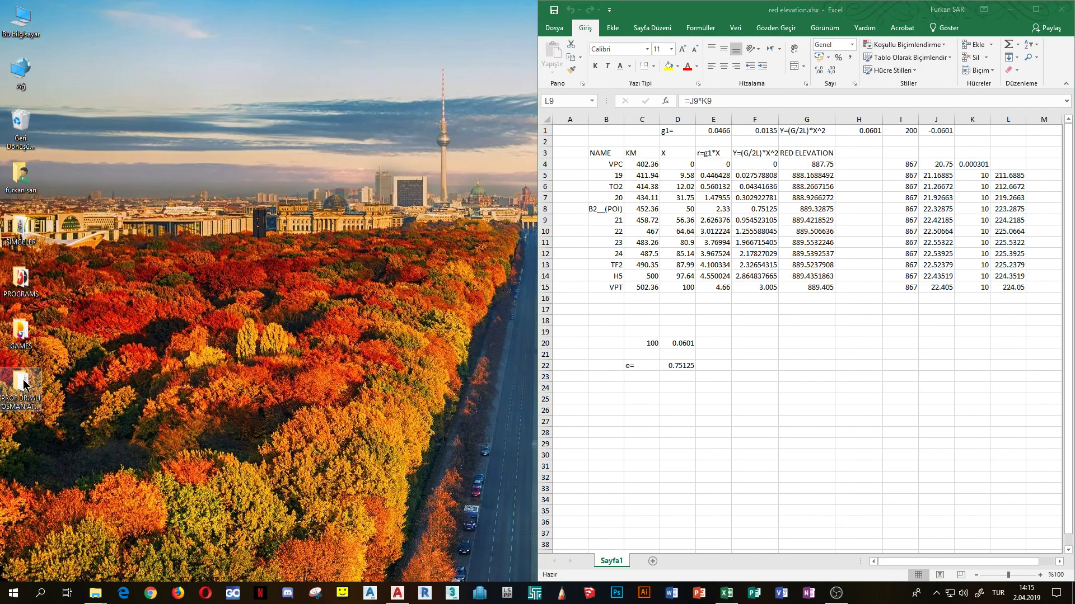
# - Open Sample Project.dwg from bilgi_HIGHWAY > highway > 1-INS342-Karayolu Mühendisliği
pyautogui.doubleClick(24, 385)
pyautogui.doubleClick(464, 192)
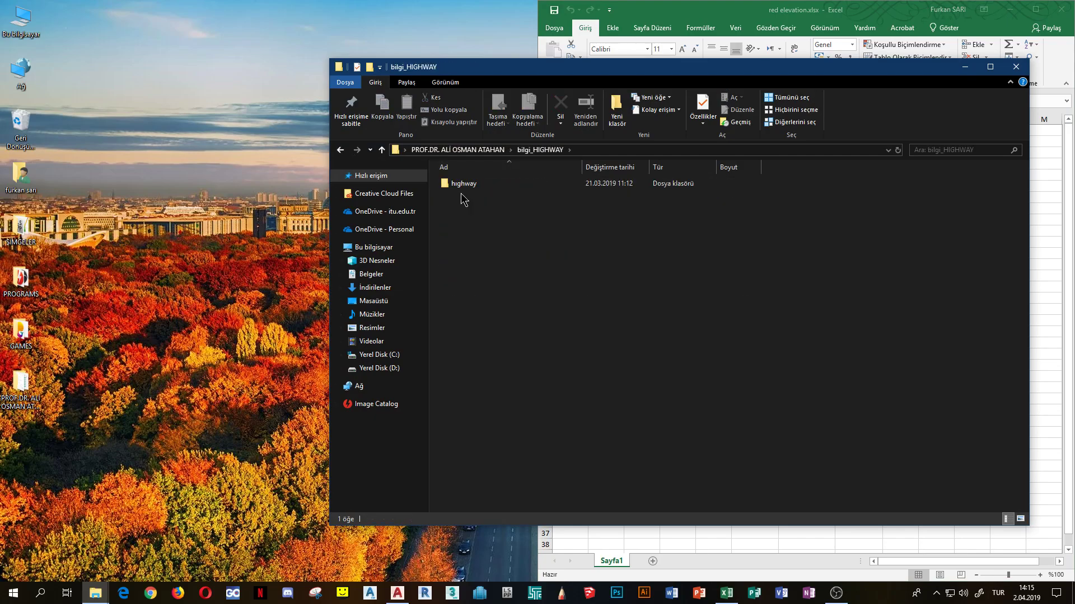
pyautogui.doubleClick(464, 185)
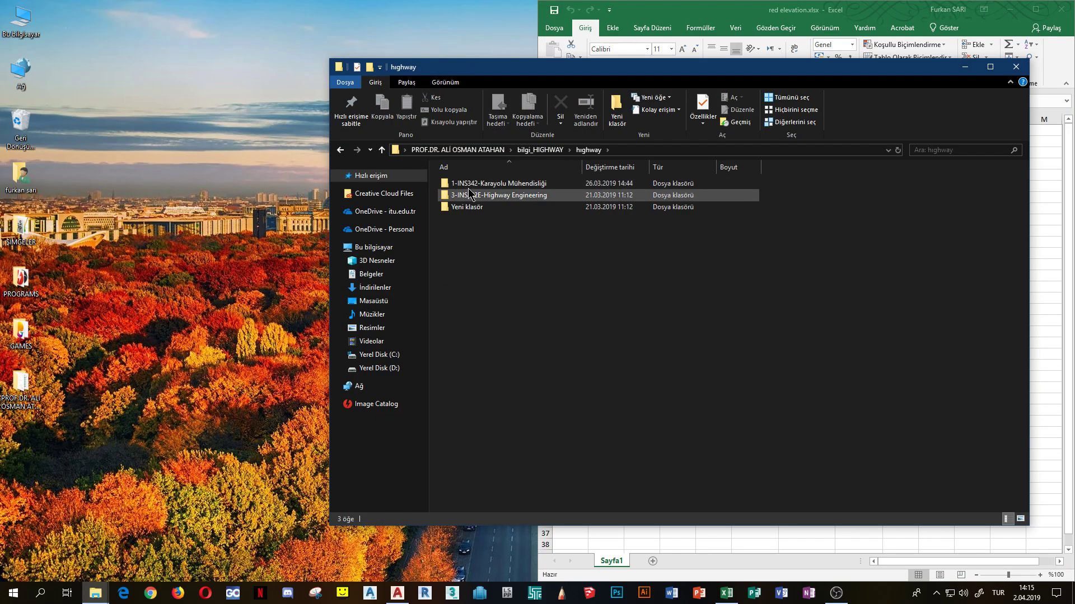
pyautogui.doubleClick(469, 185)
pyautogui.click(381, 149)
pyautogui.click(381, 150)
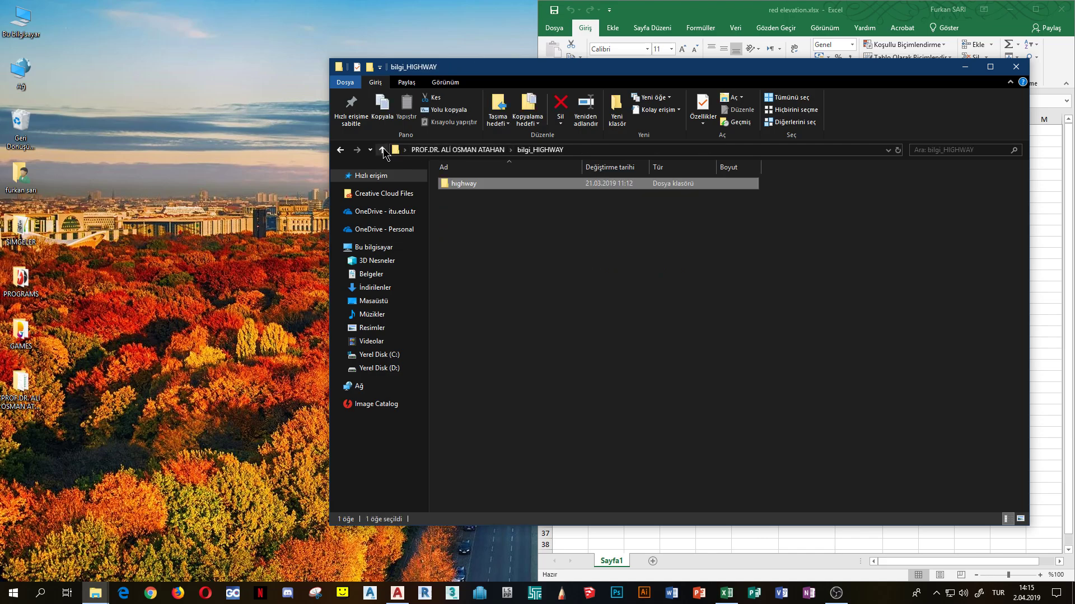
pyautogui.click(381, 150)
pyautogui.doubleClick(482, 184)
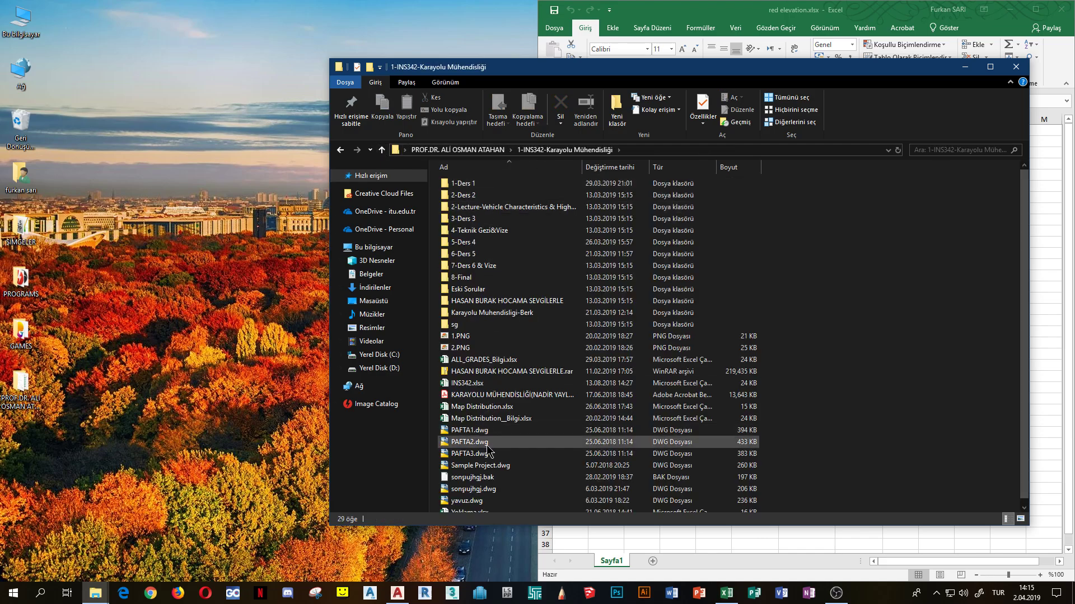
pyautogui.doubleClick(473, 465)
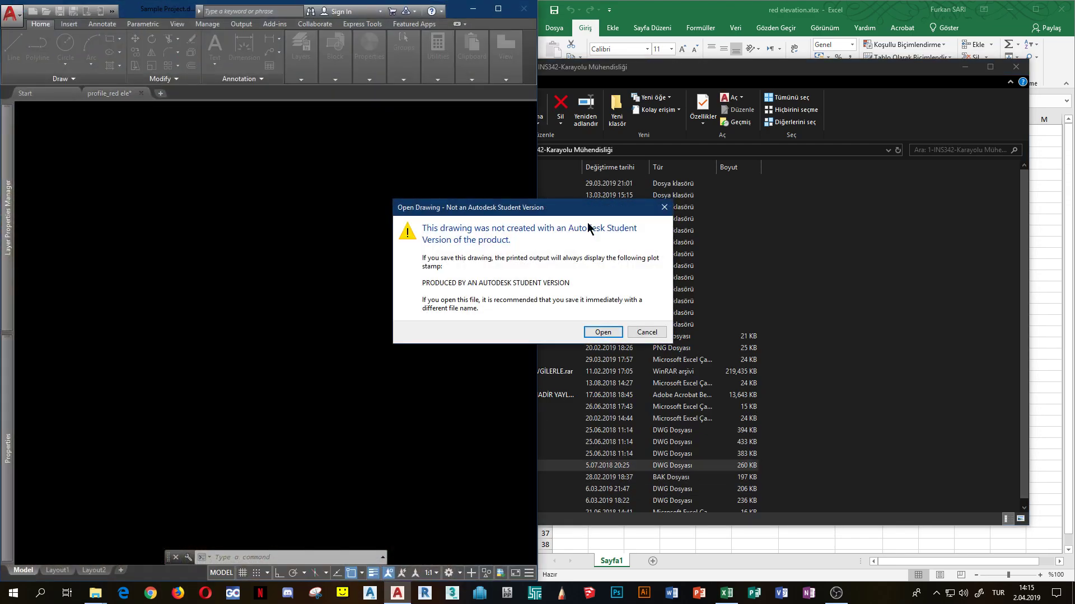
# - Load Sample Project.dwg past the warning and zoom to its flag reading L=80 m, e=0,076 m
pyautogui.click(613, 333)
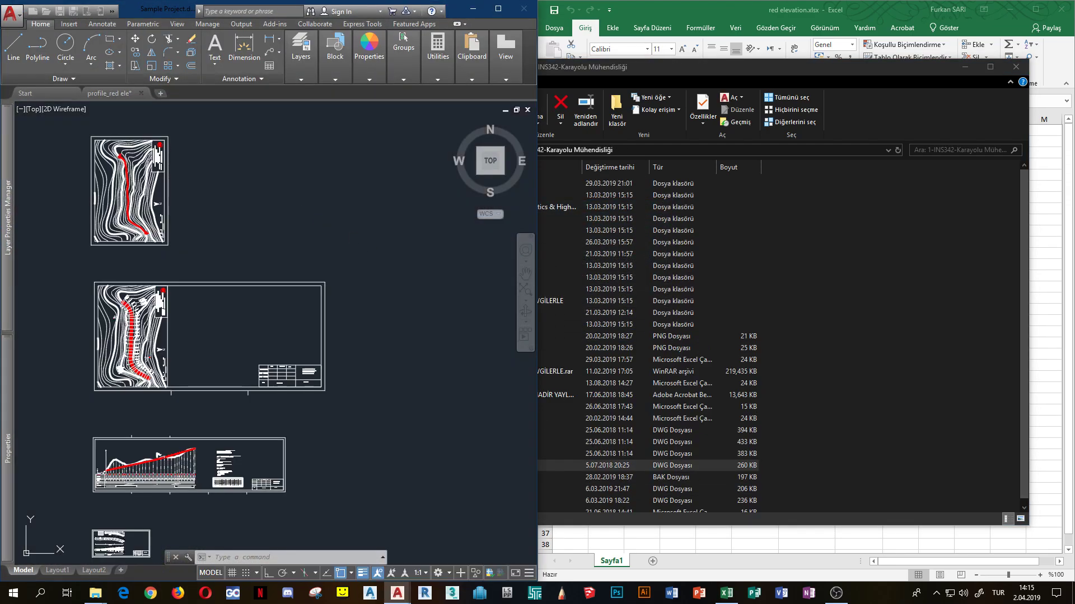
pyautogui.scroll(3, 167, 414)
pyautogui.scroll(4, 263, 358)
pyautogui.scroll(3, 252, 314)
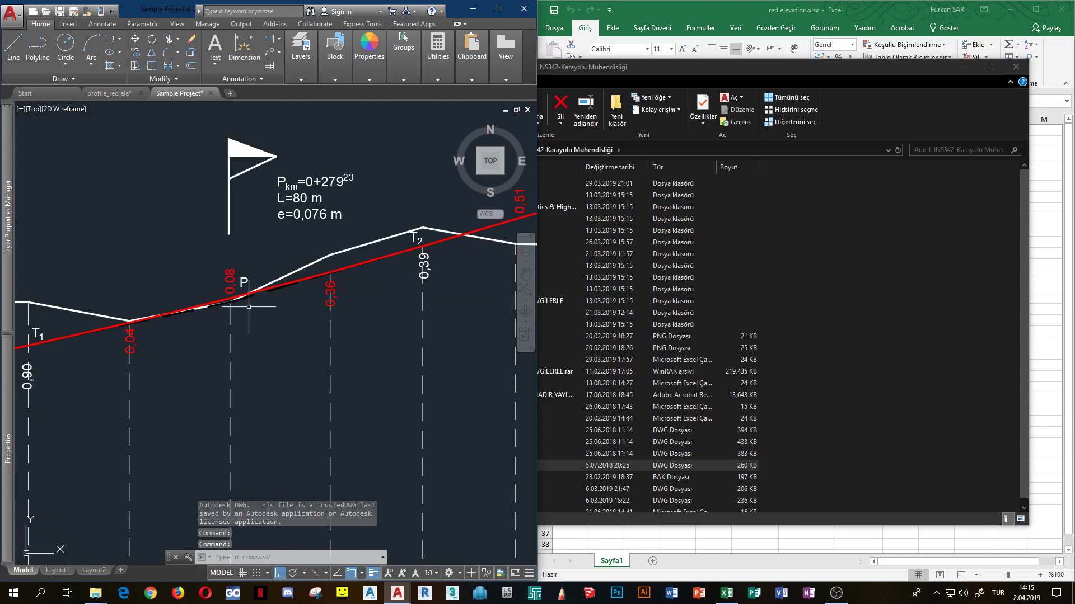
pyautogui.scroll(2, 272, 394)
pyautogui.scroll(2, 272, 395)
pyautogui.moveTo(305, 317); pyautogui.dragTo(305, 389, button='middle')
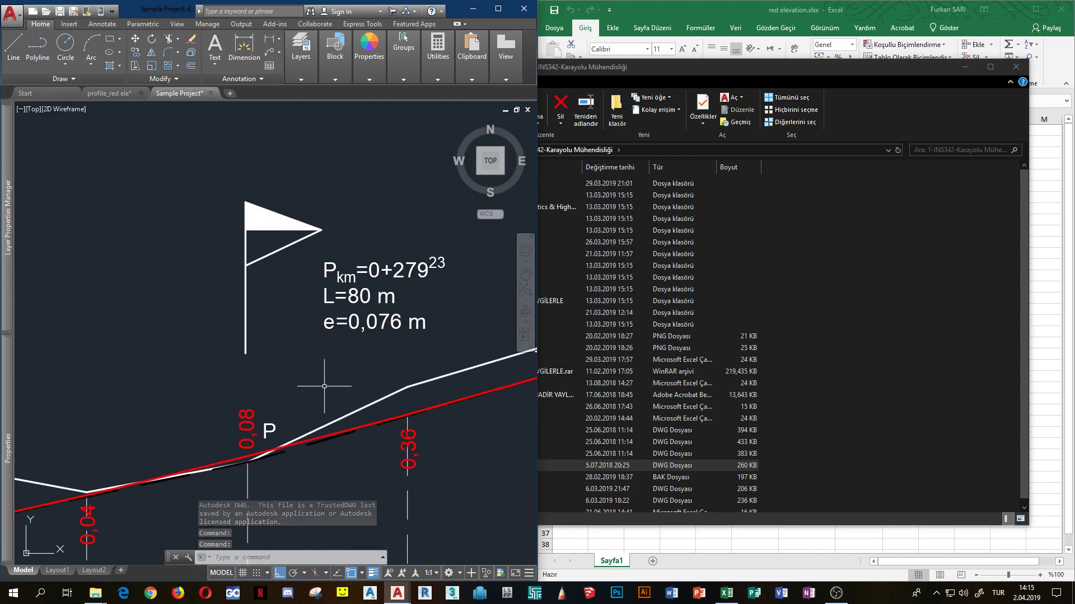
pyautogui.scroll(-4, 324, 377)
pyautogui.scroll(2, 337, 367)
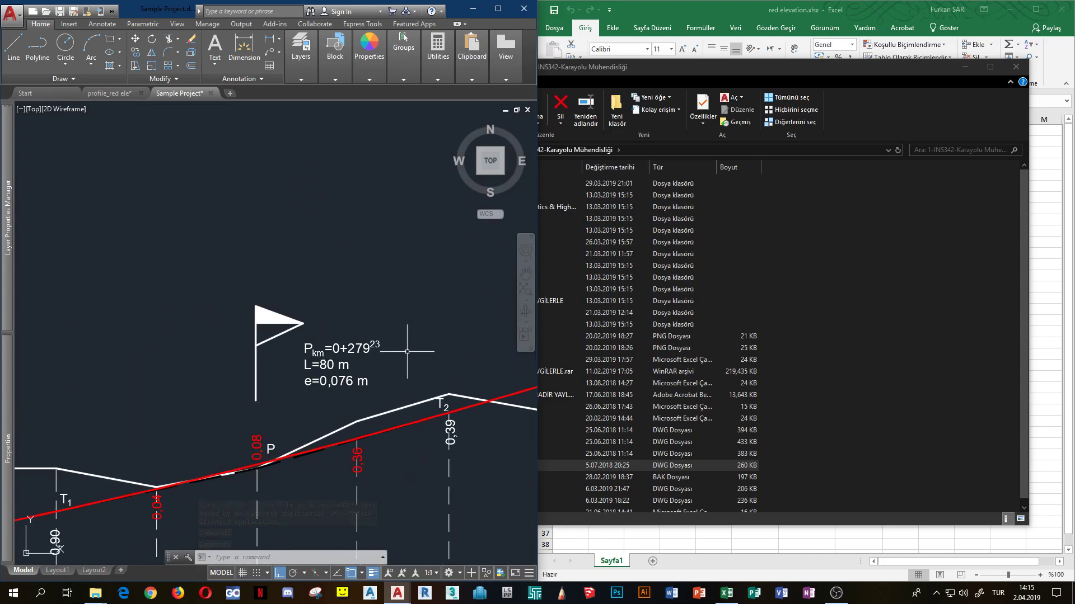
pyautogui.click(394, 297)
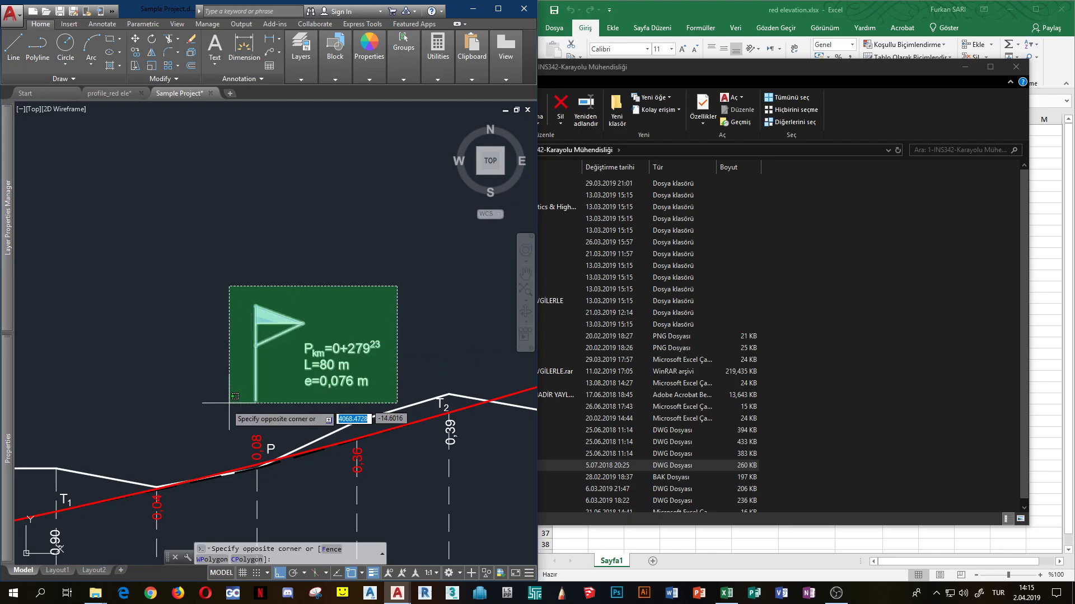
pyautogui.press('Escape')
pyautogui.click(123, 95)
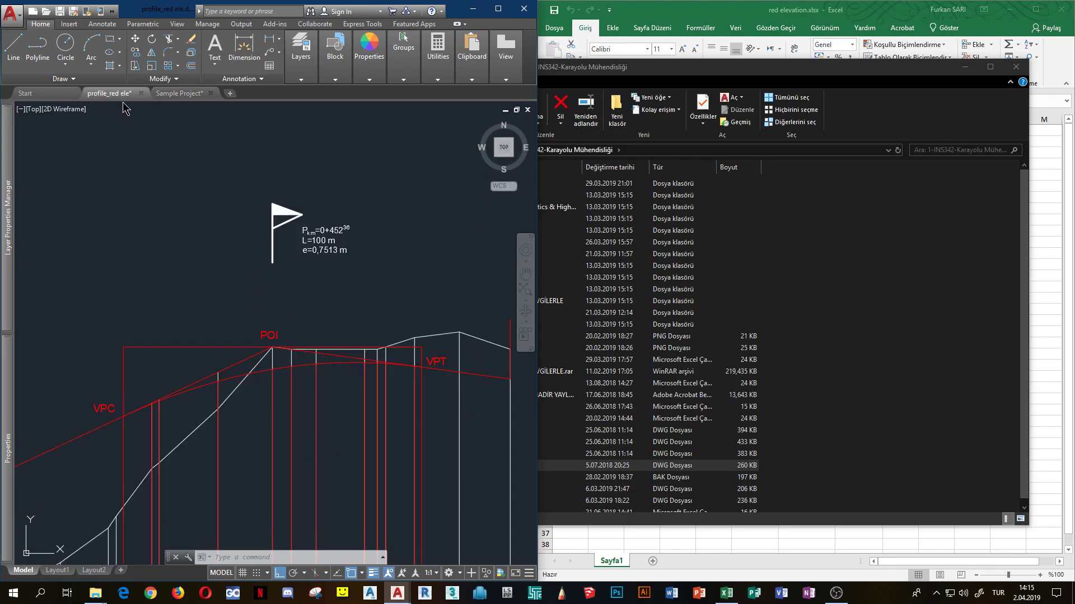
pyautogui.scroll(3, 299, 330)
pyautogui.scroll(-3, 299, 330)
pyautogui.scroll(6, 288, 297)
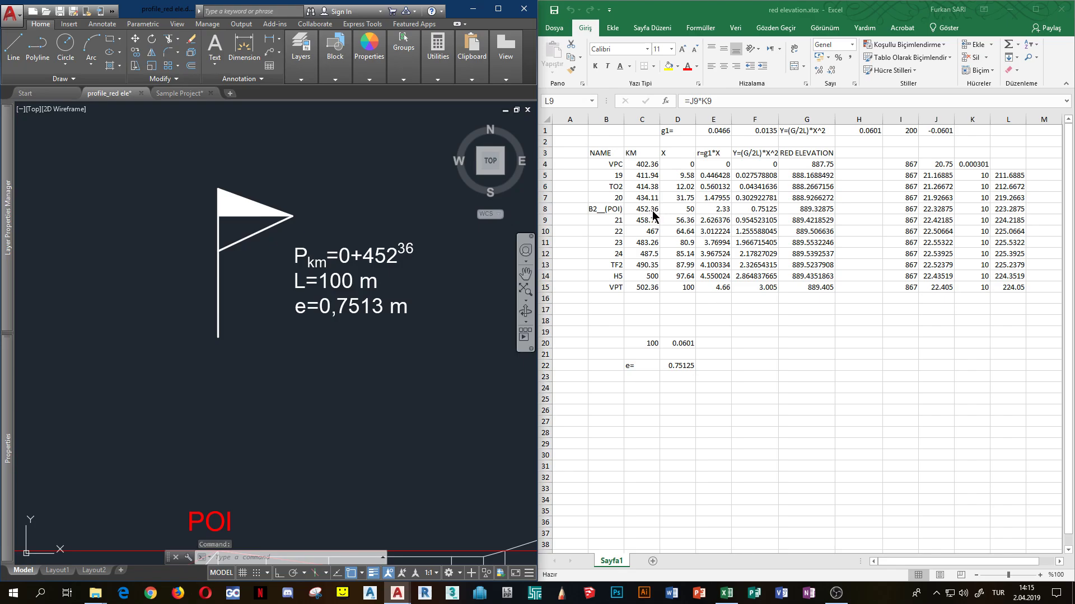
pyautogui.scroll(-2, 347, 336)
pyautogui.scroll(4, 319, 308)
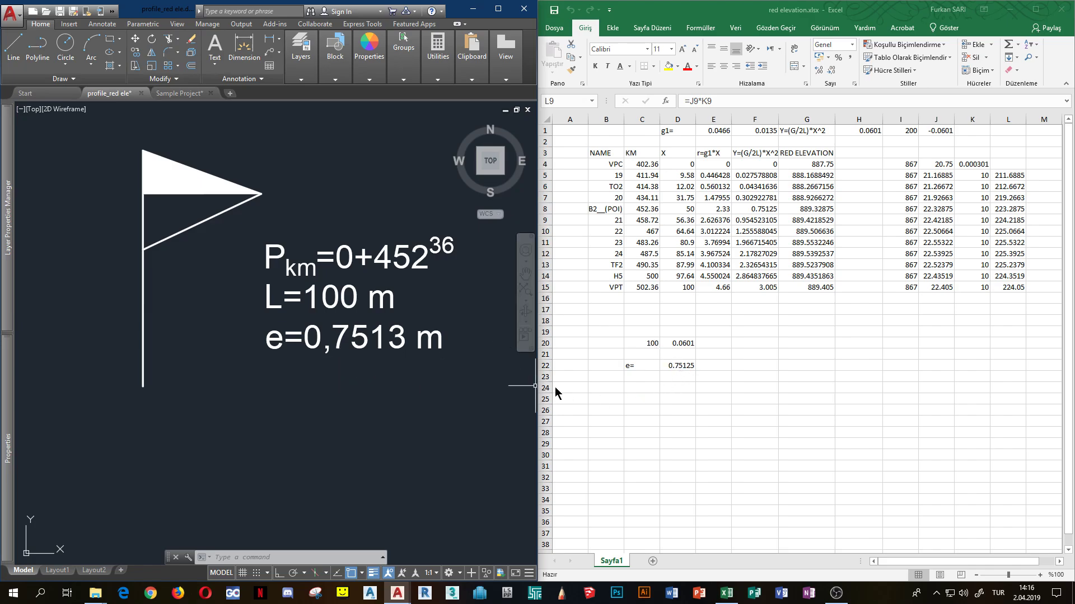
pyautogui.click(676, 365)
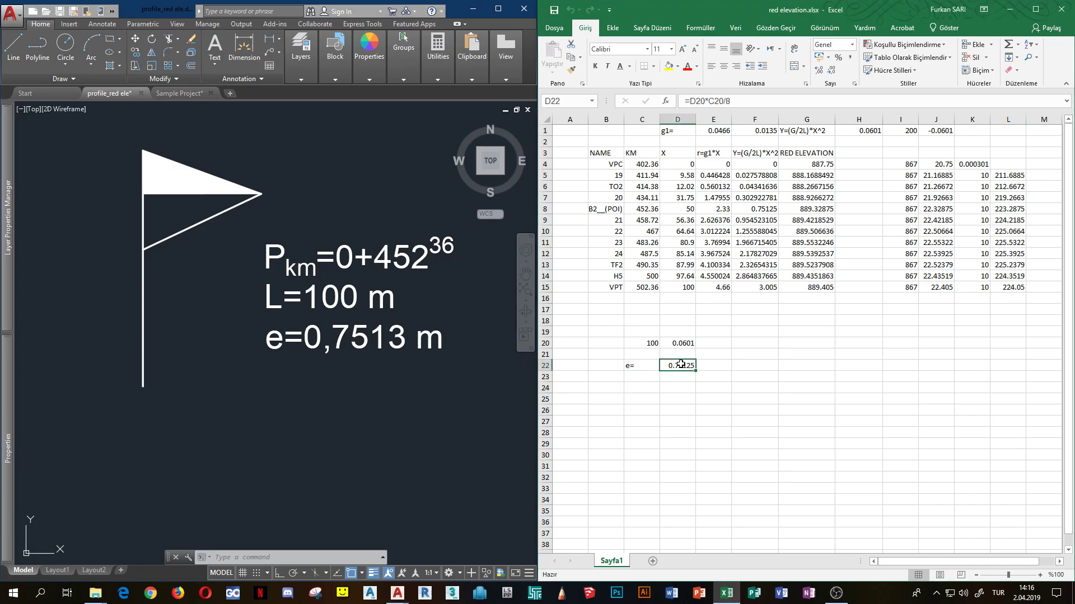
pyautogui.doubleClick(677, 366)
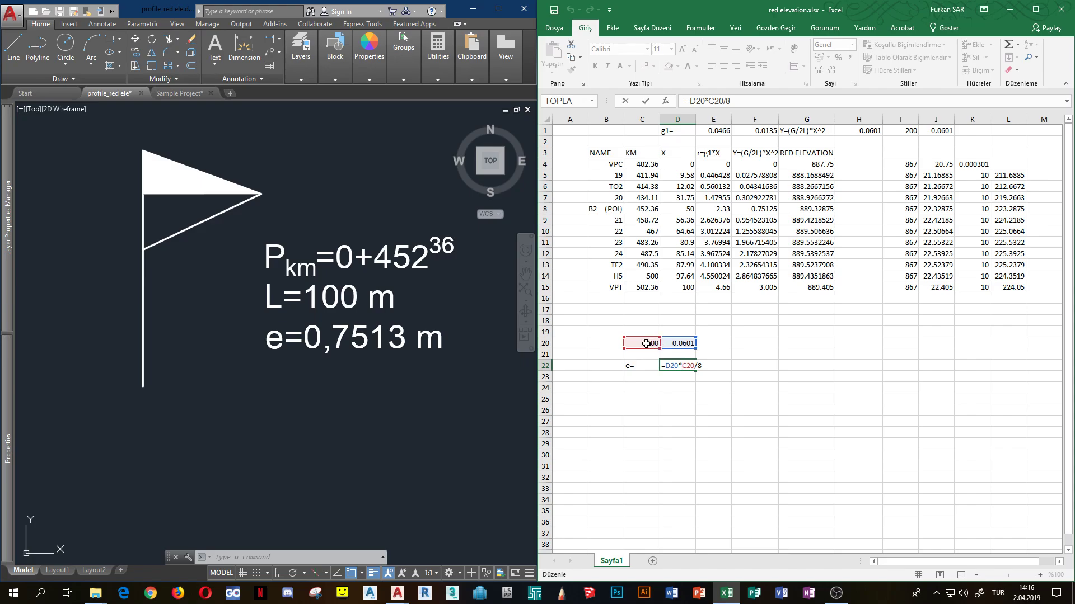
pyautogui.press('Escape')
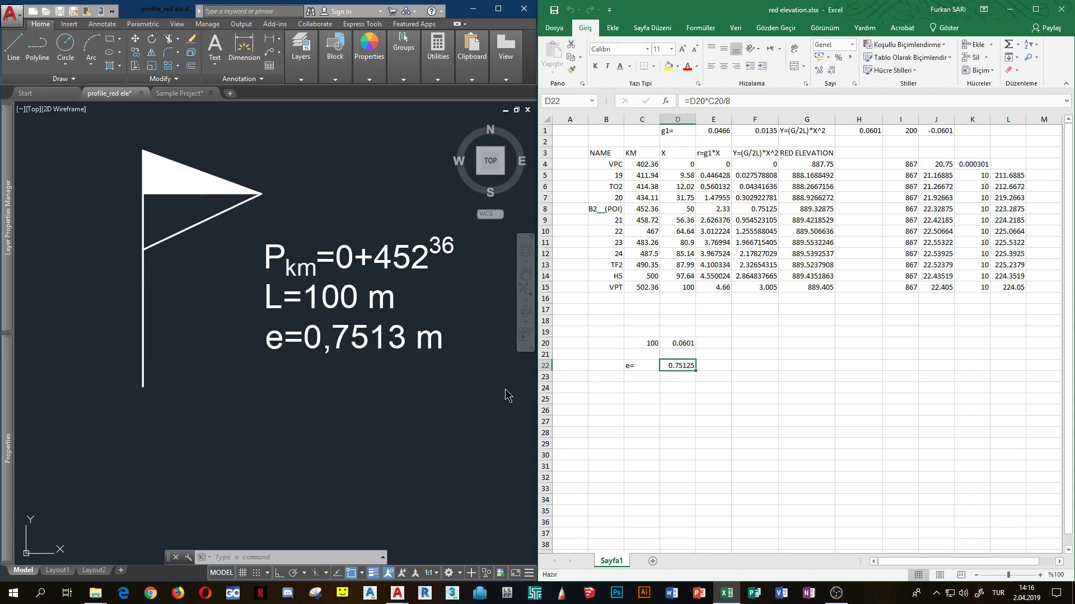
pyautogui.scroll(-5, 493, 396)
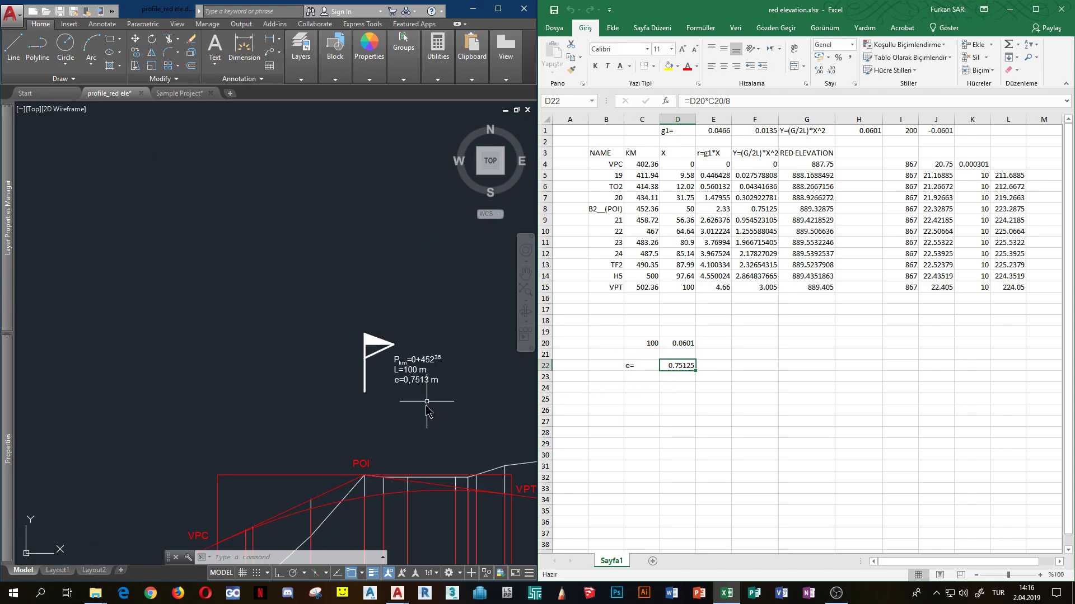
pyautogui.scroll(1, 424, 399)
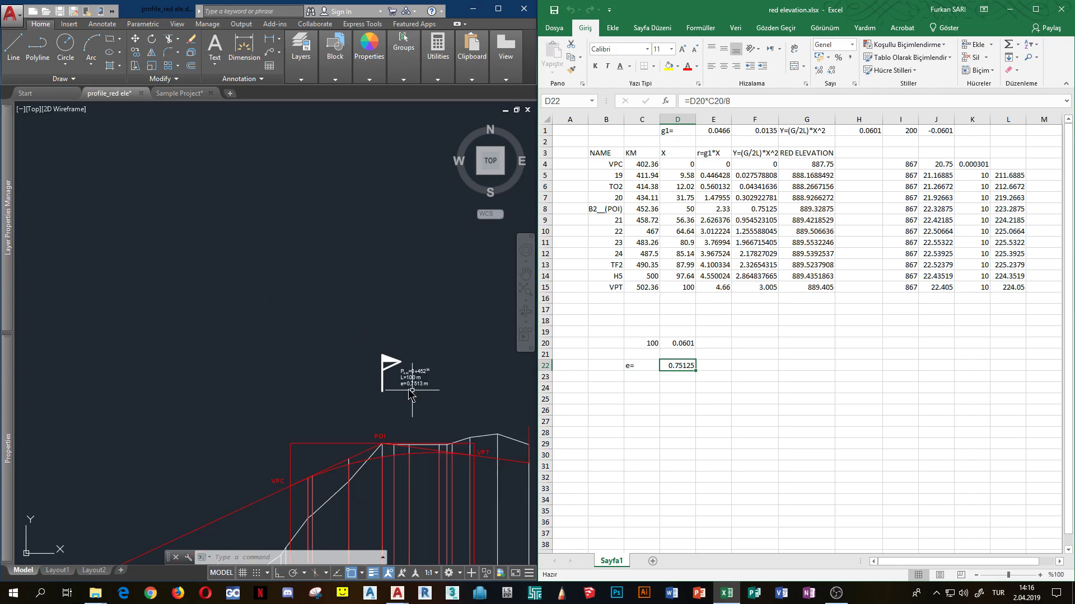
pyautogui.scroll(1, 412, 394)
pyautogui.click(400, 417)
pyautogui.scroll(2, 358, 364)
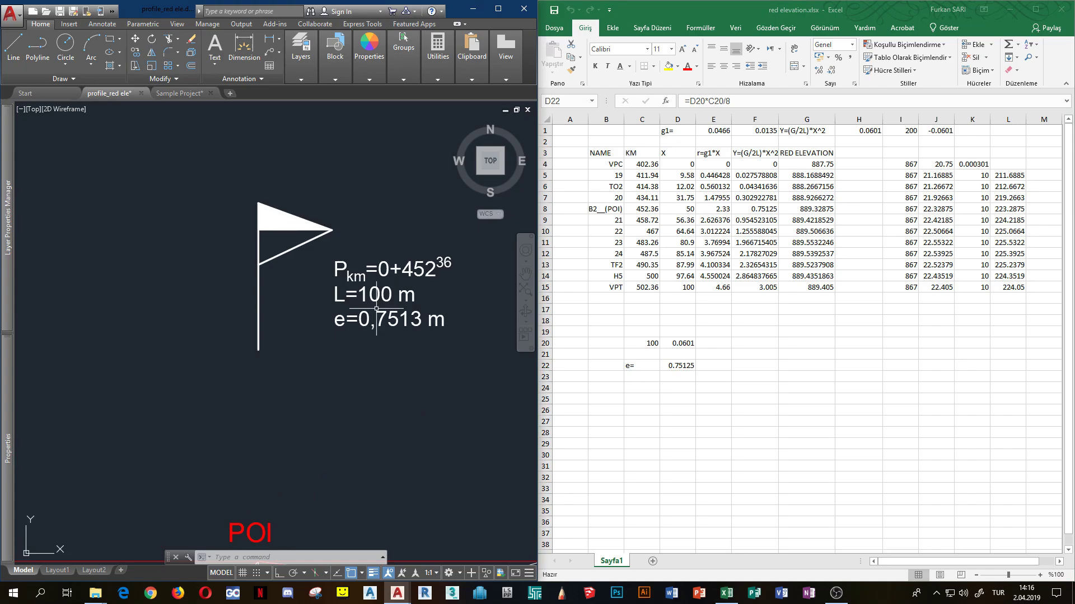
pyautogui.scroll(-2, 377, 309)
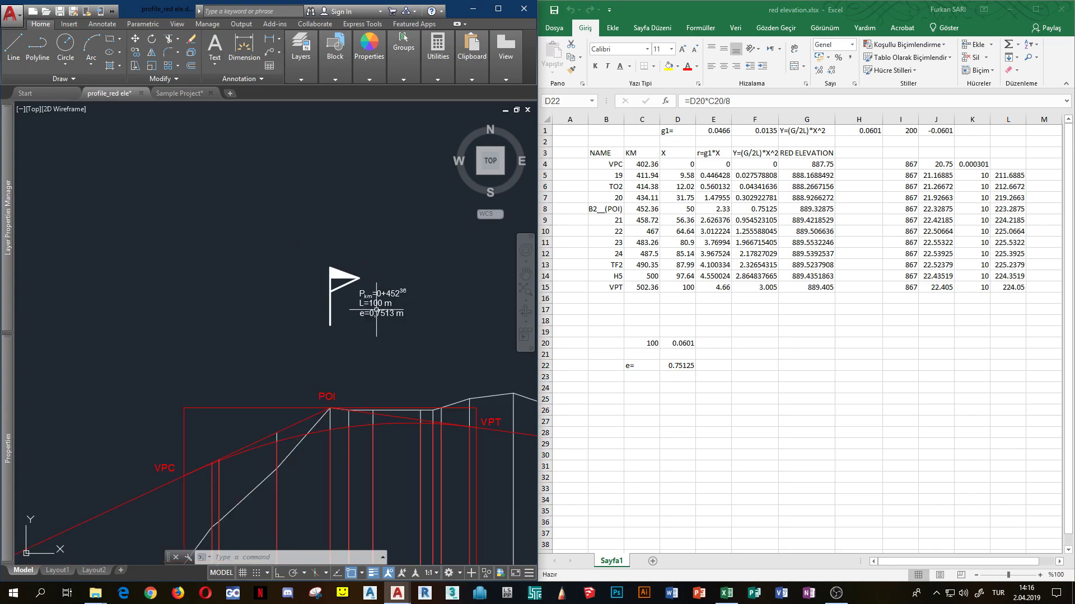
pyautogui.moveTo(314, 414); pyautogui.dragTo(304, 343, button='middle')
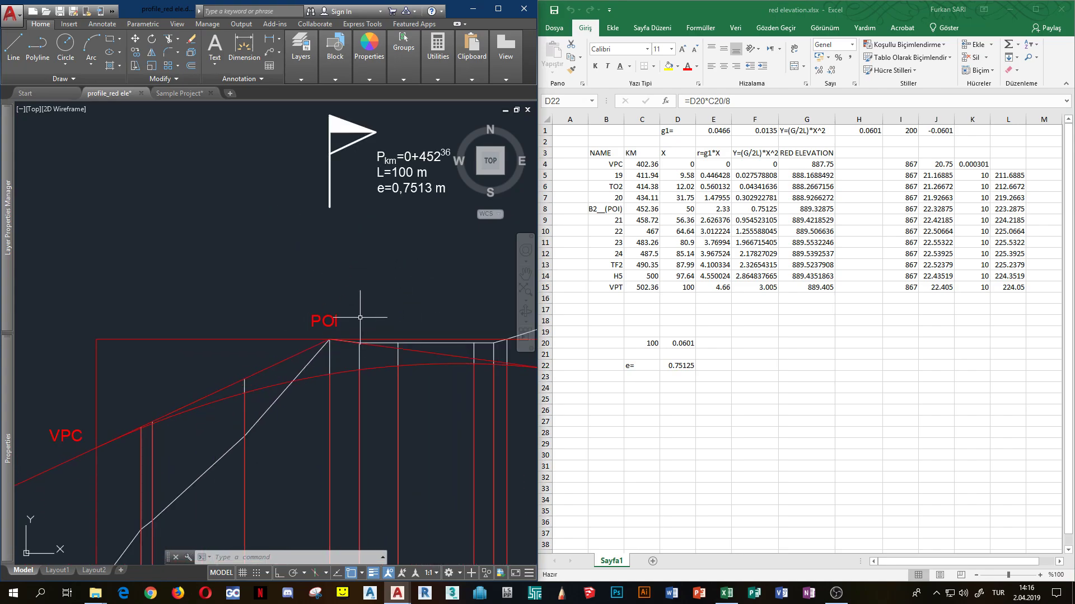